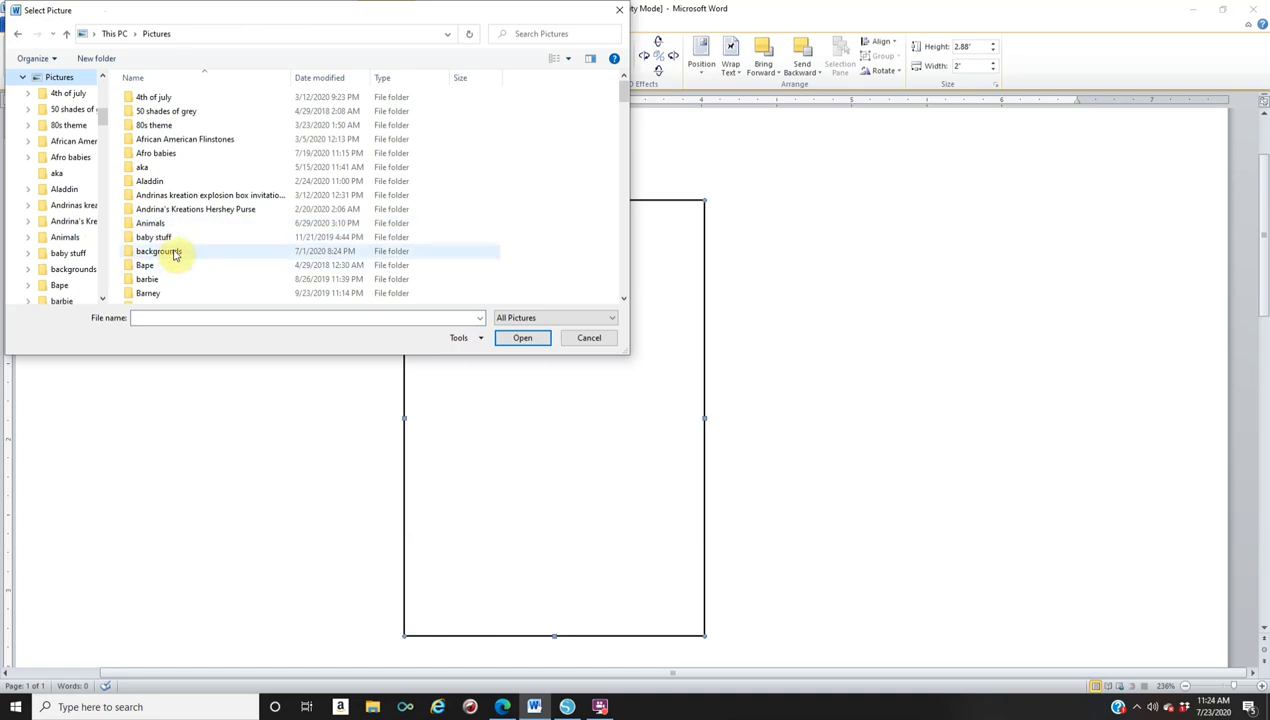
Step: Fill the rectangle with the pink marble picture from the backgrounds folder and remove the shape's outline
left_click(363, 298)
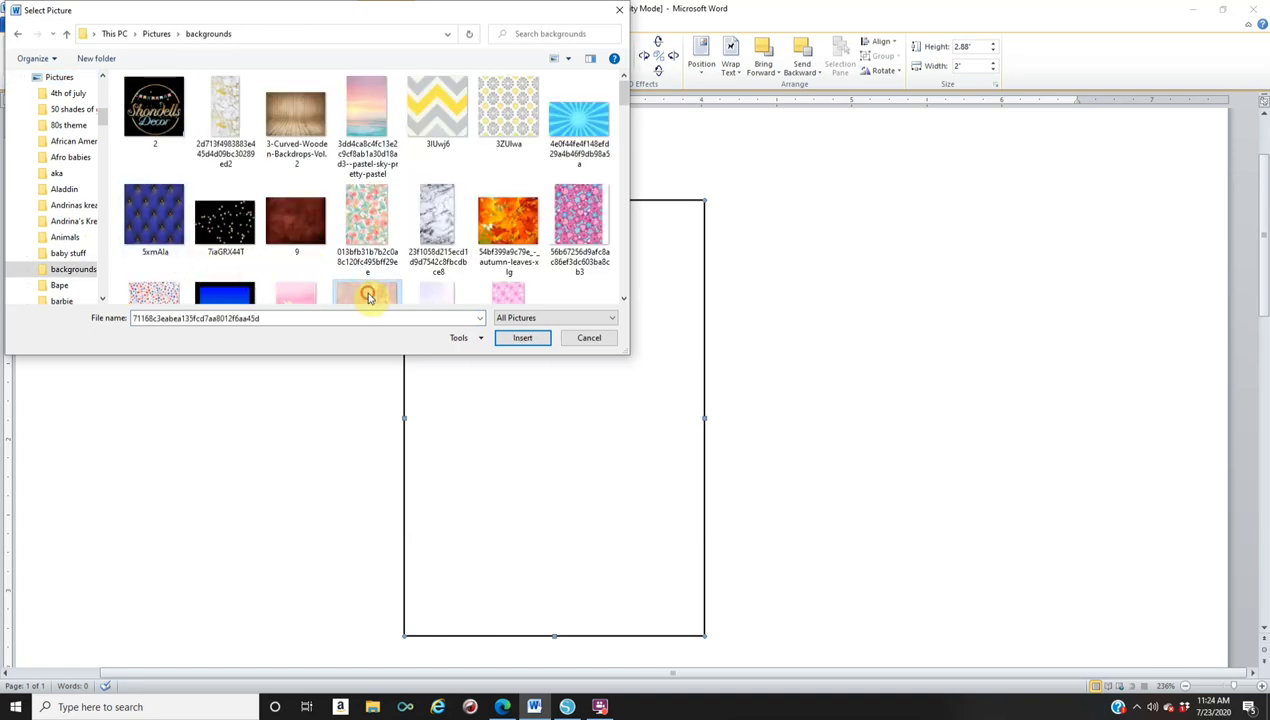
left_click(524, 340)
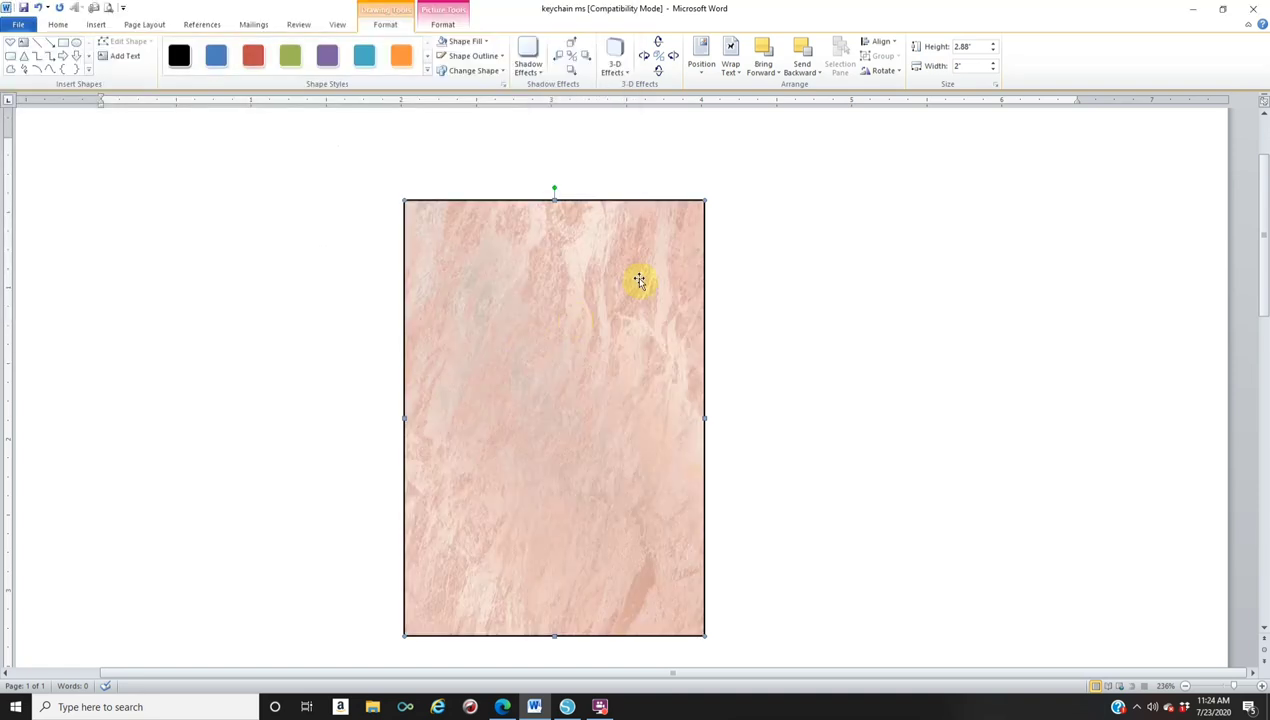
left_click(478, 55)
left_click(447, 193)
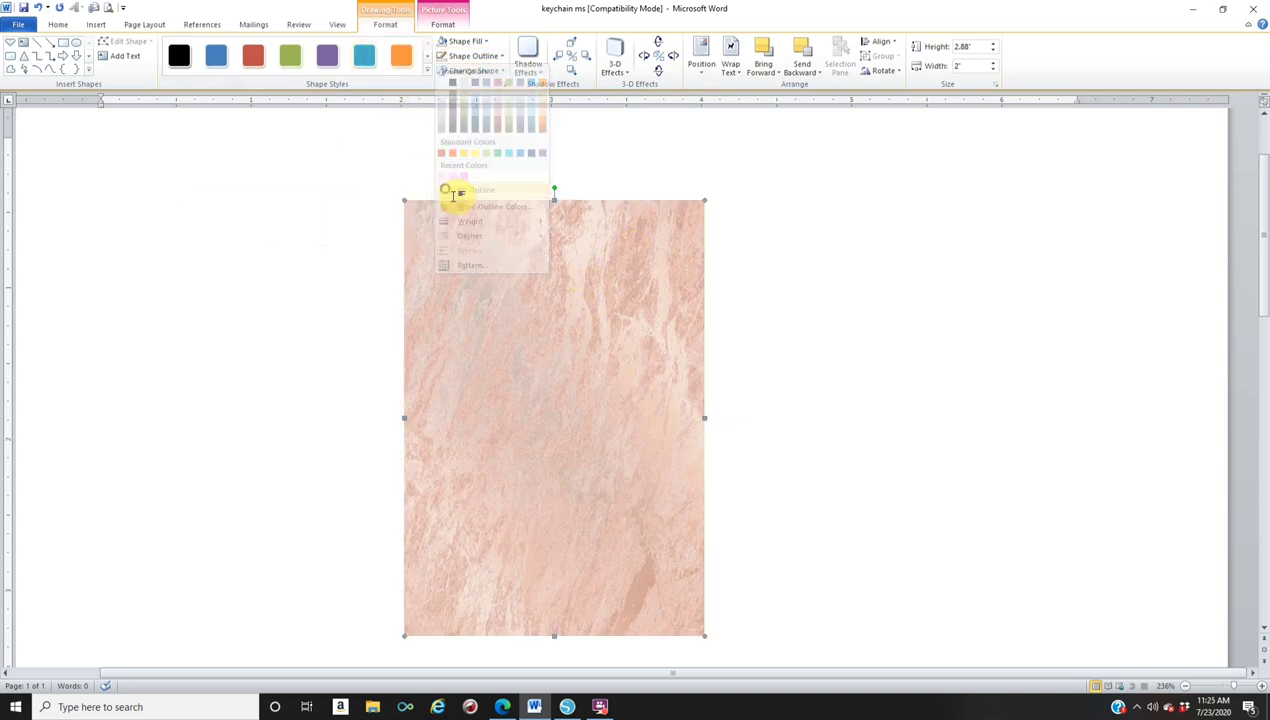
left_click(770, 297)
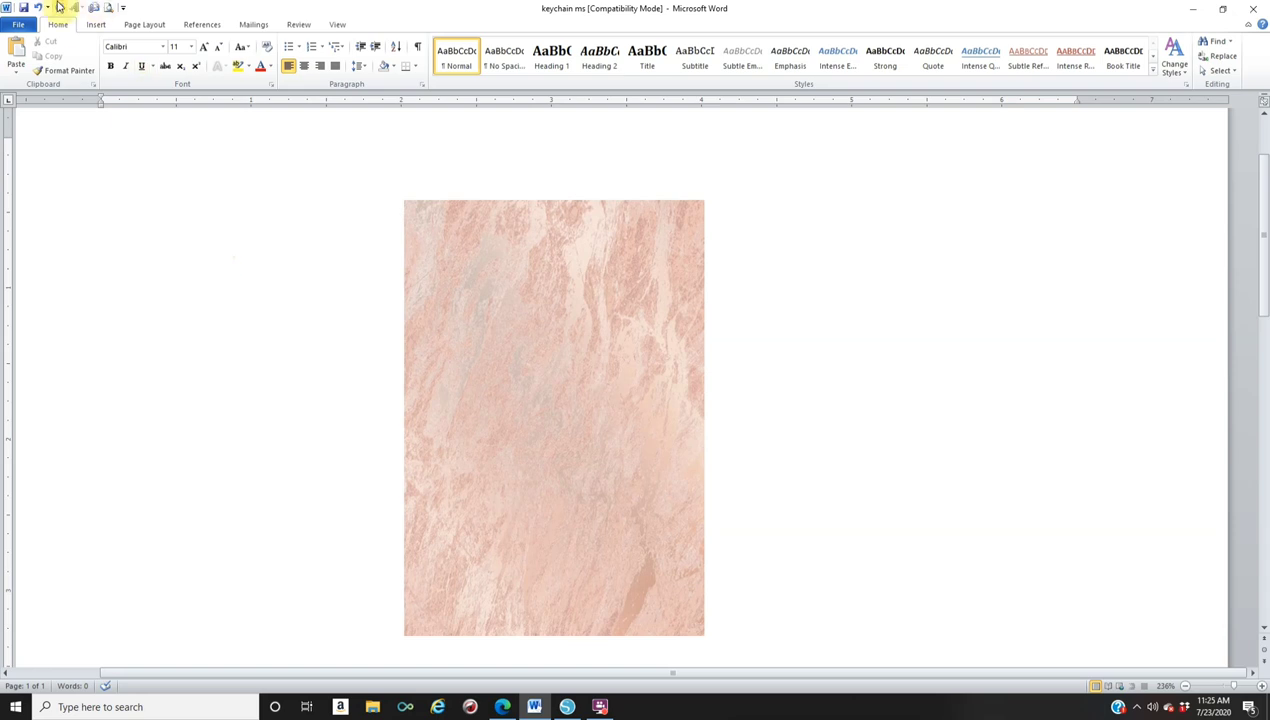
Step: Insert the couple's selfie photo from the pictures subfolder of Pictures into the document
left_click(90, 25)
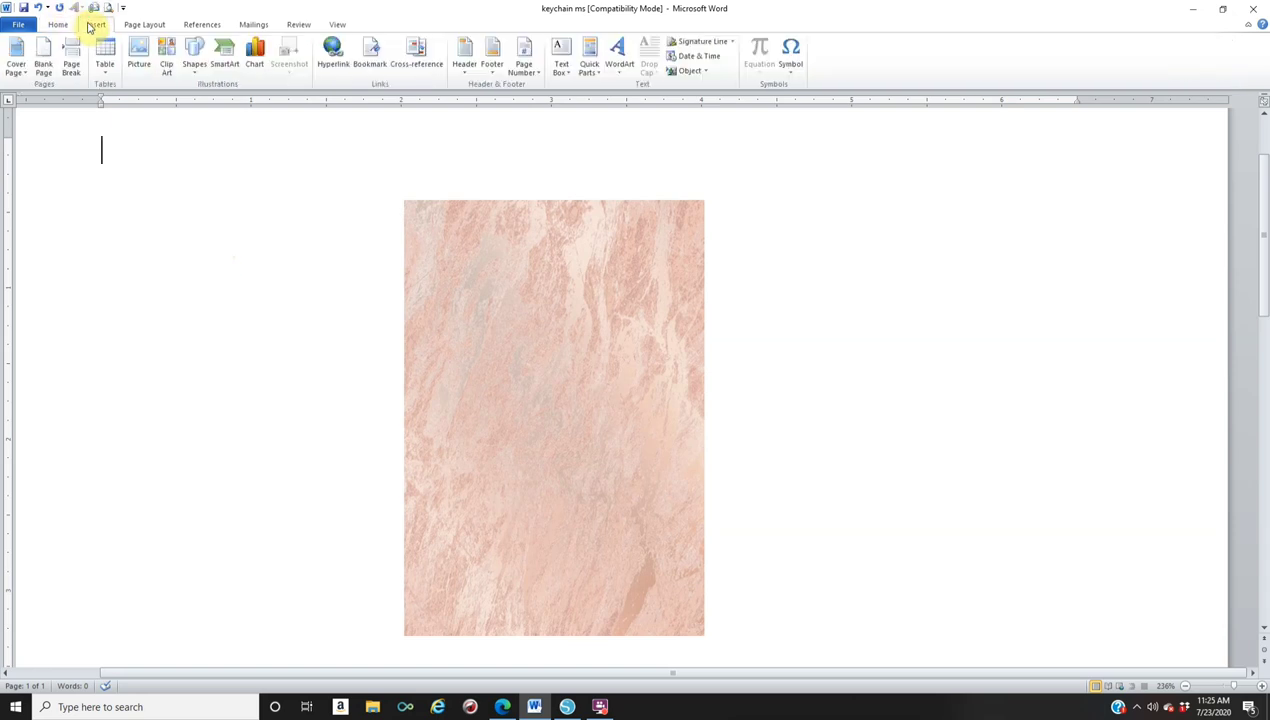
left_click(140, 57)
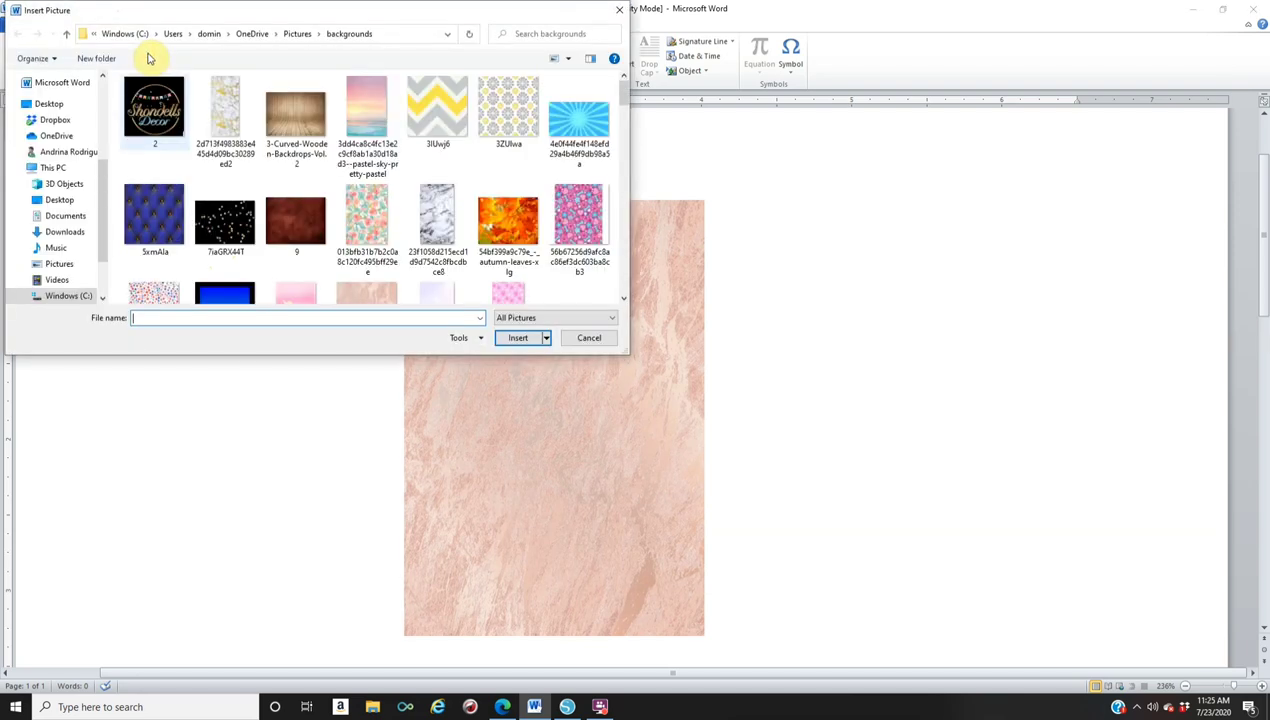
left_click(70, 263)
scroll(228, 268, "down", 10)
double_click(227, 269)
left_click(170, 178)
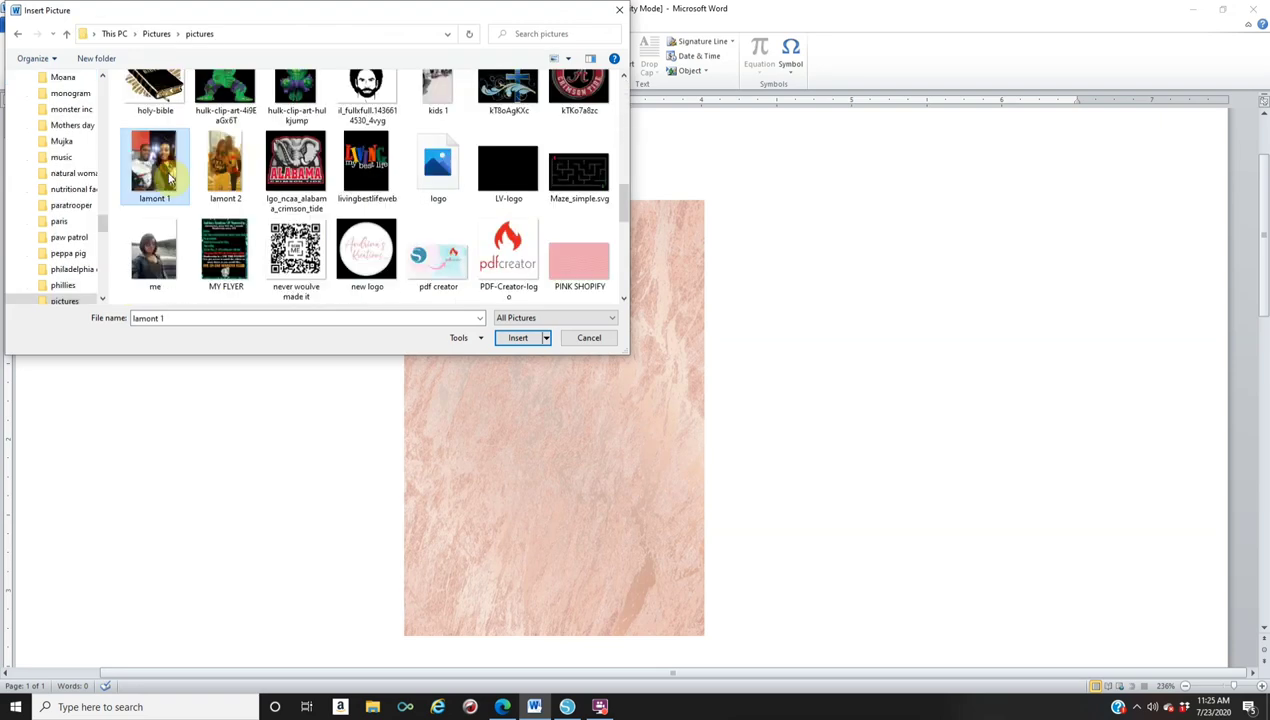
left_click(518, 338)
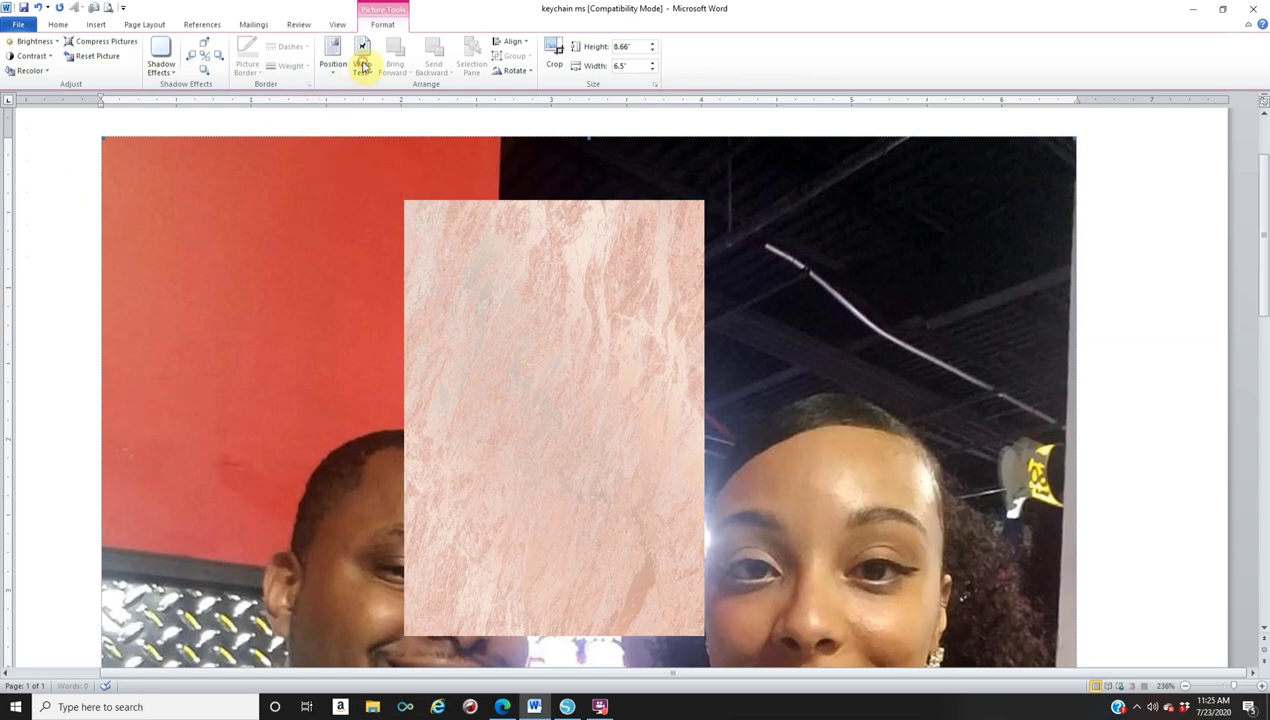
Step: Place the photo in front of the marble rectangle and shrink it to about 2.69" high by 2.02" wide over it
left_click(362, 65)
left_click(417, 190)
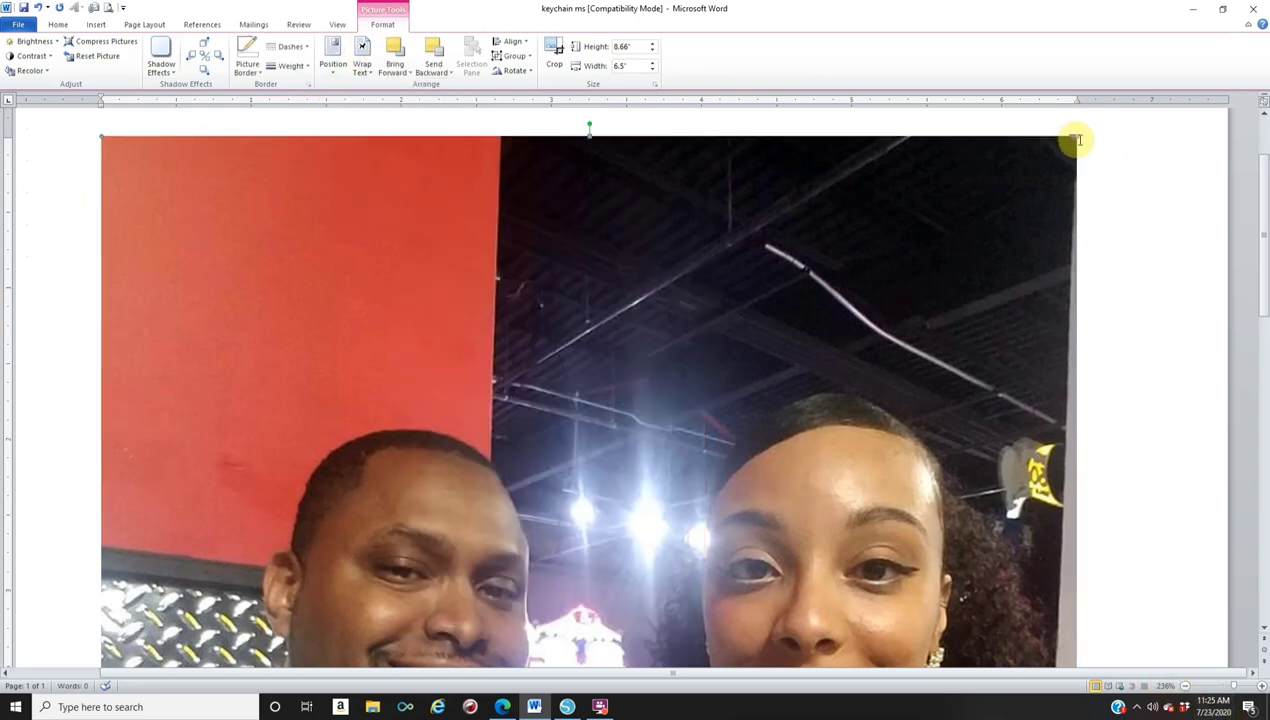
left_click_drag(1074, 137, 434, 550)
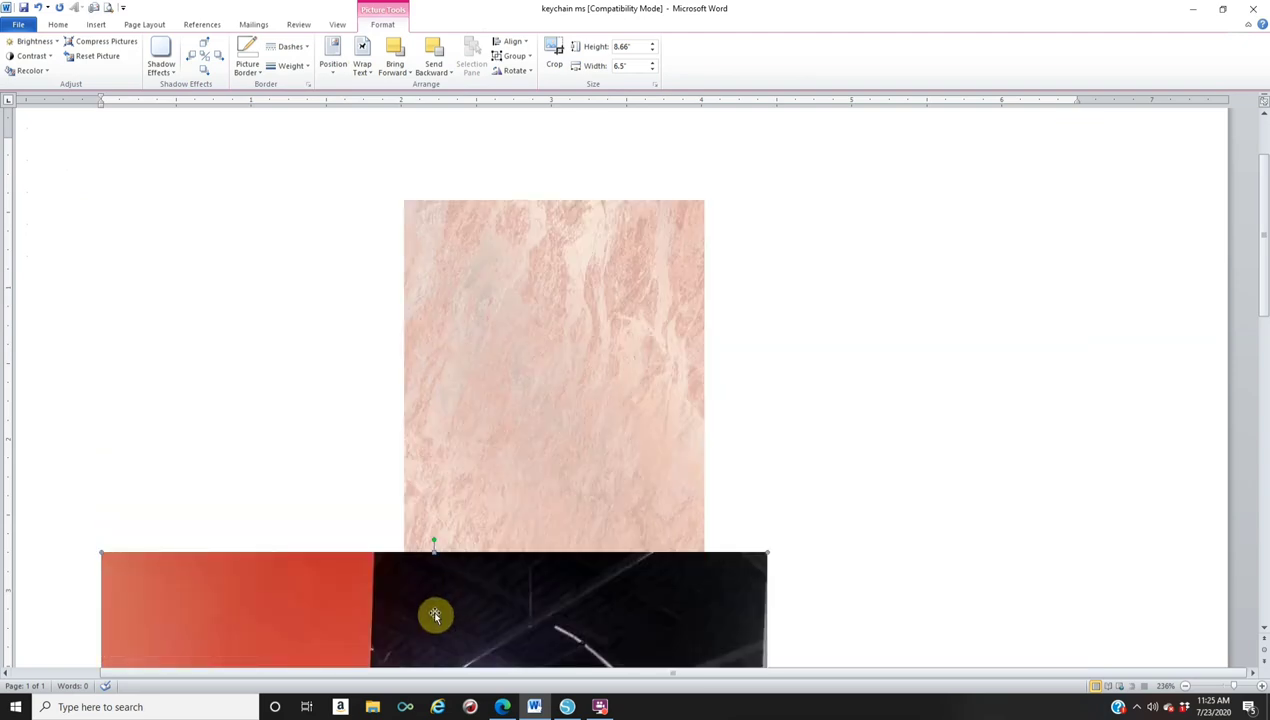
left_click_drag(561, 296, 561, 296)
left_click_drag(896, 229, 572, 530)
left_click_drag(505, 598, 595, 312)
left_click_drag(774, 222, 620, 430)
left_click_drag(454, 571, 529, 377)
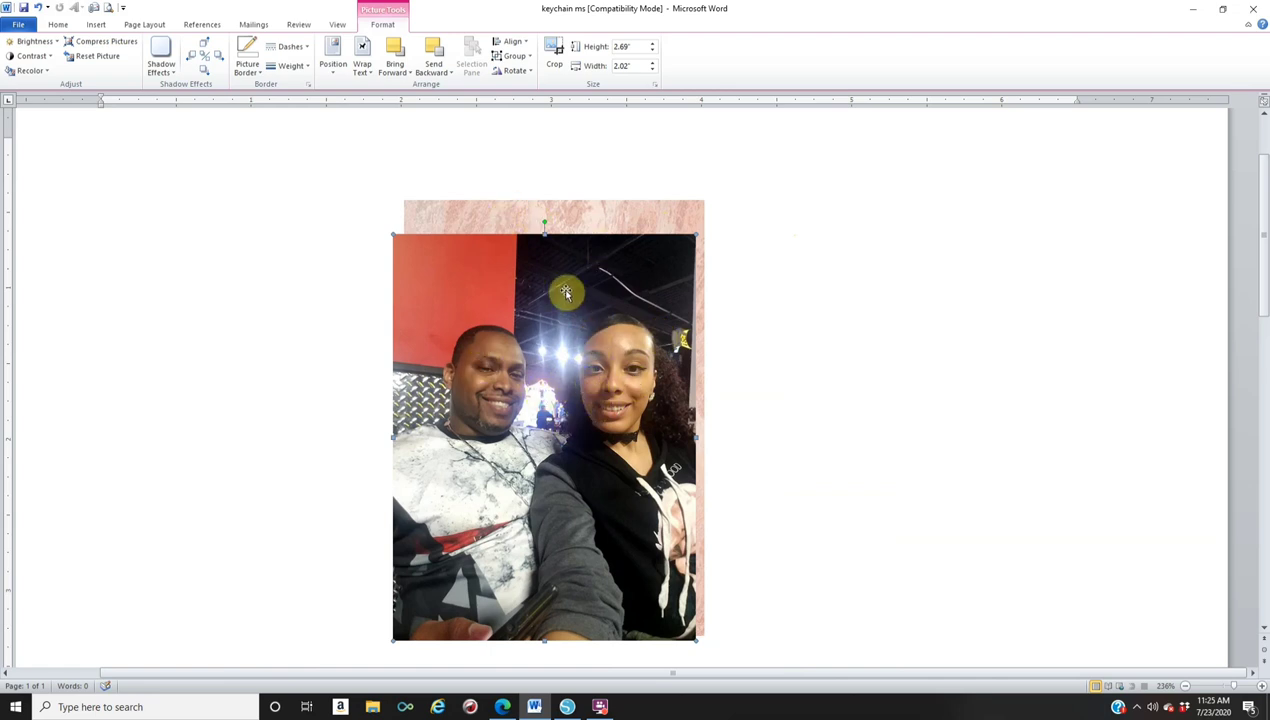
Step: Crop the photo on all four sides to a nearly square frame around the couple, about 1.64" high
left_click(554, 55)
left_click_drag(543, 241, 544, 313)
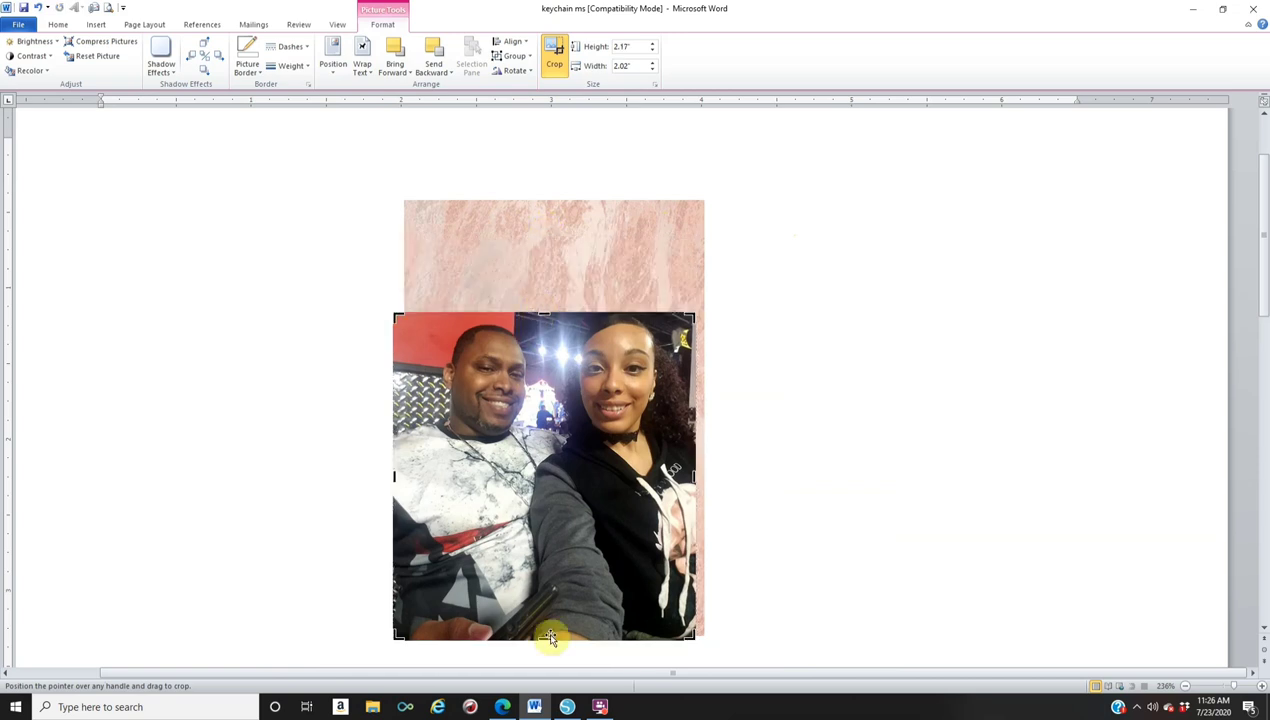
left_click_drag(545, 636, 555, 560)
left_click_drag(693, 436, 680, 437)
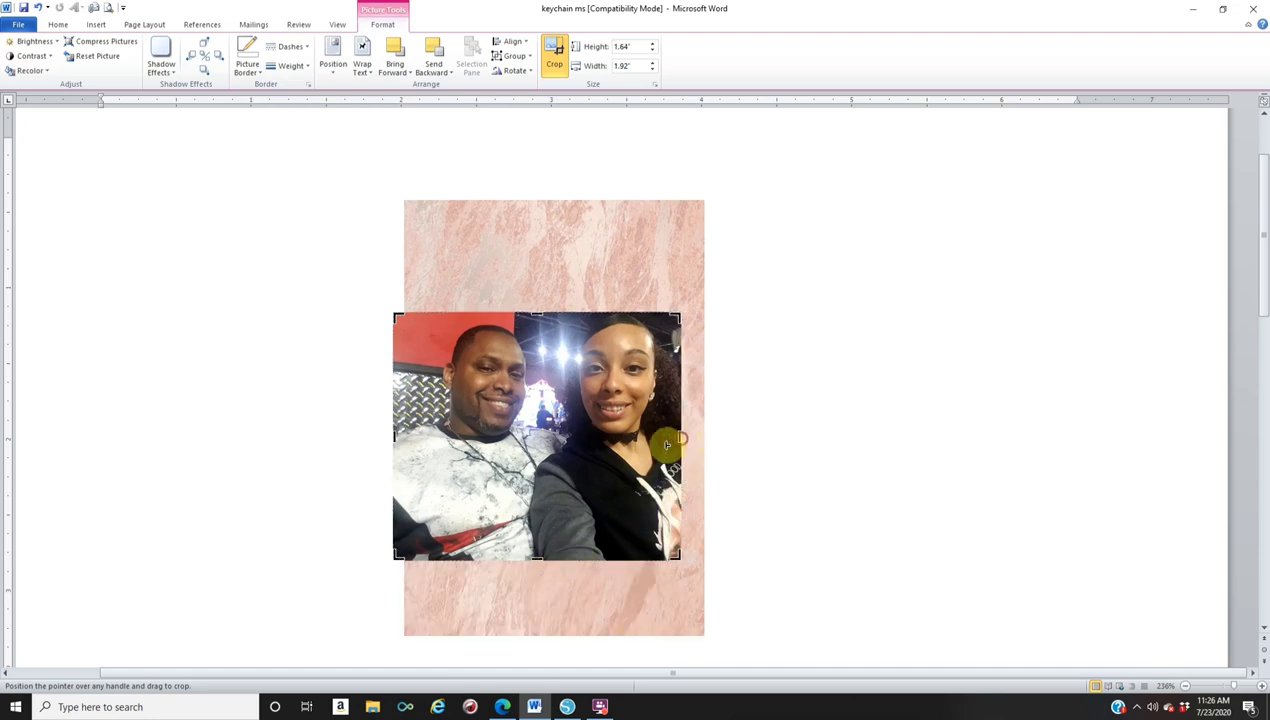
left_click(392, 438)
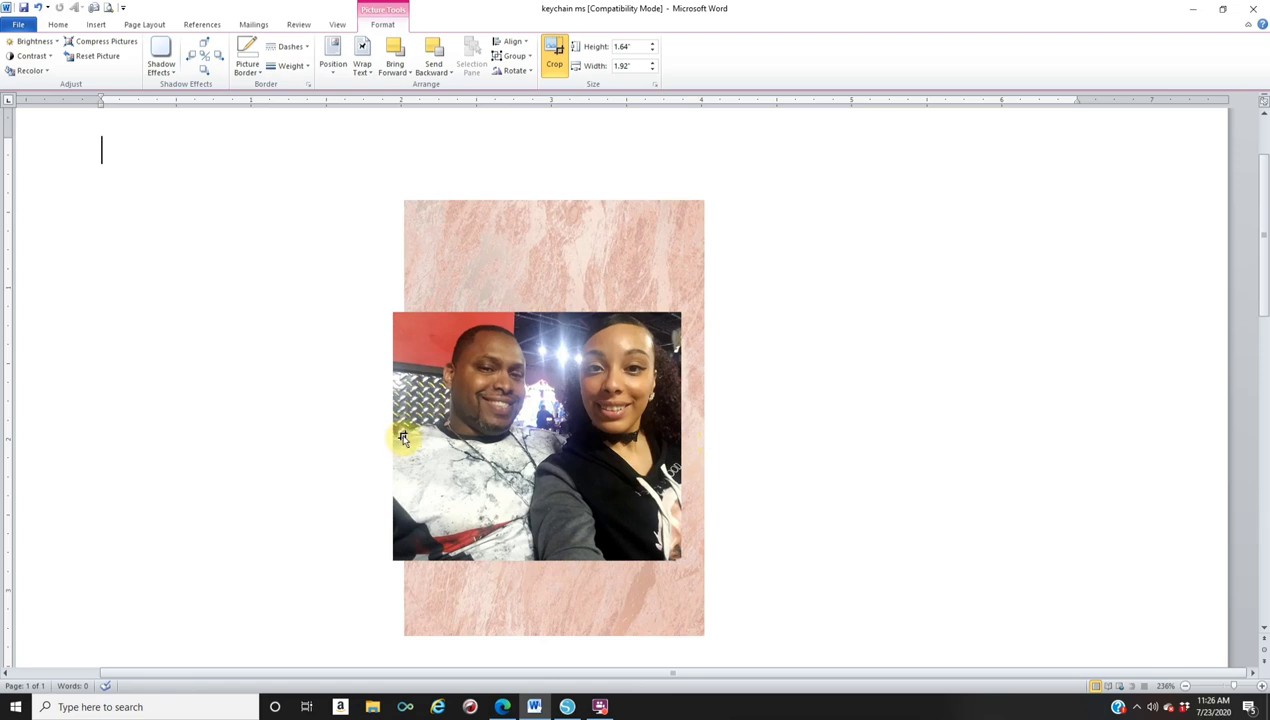
left_click(470, 355)
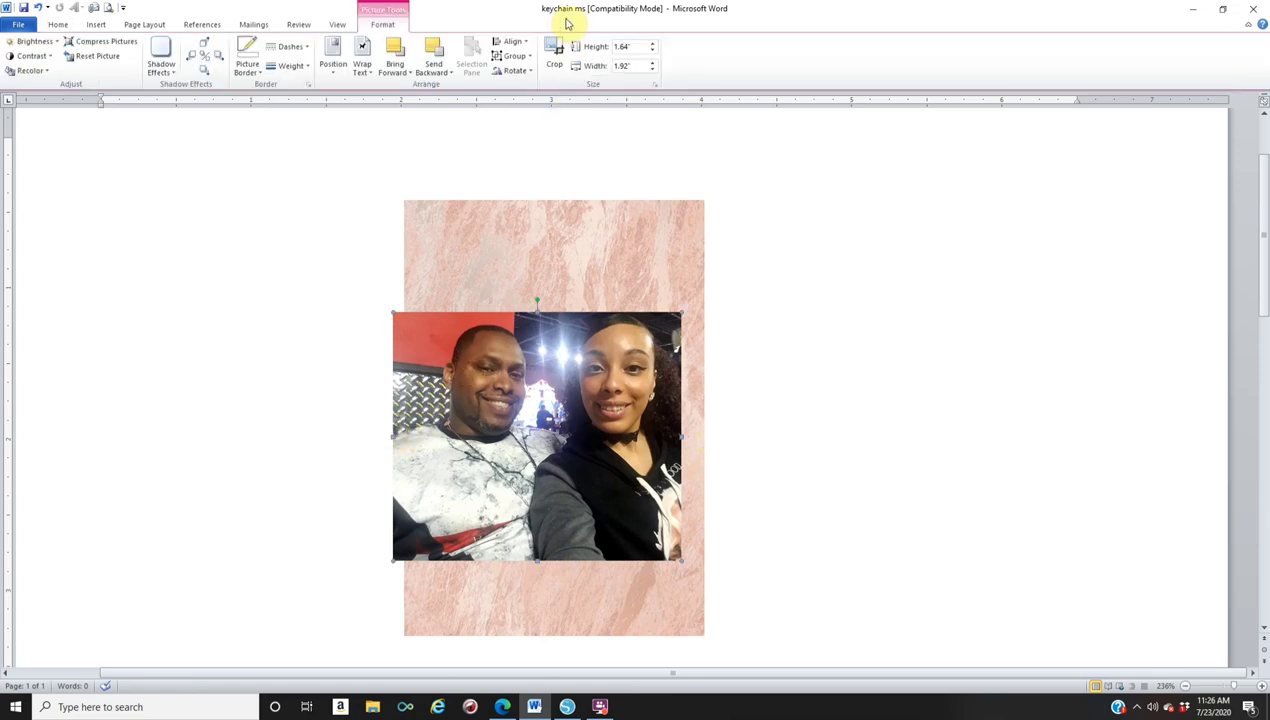
left_click(557, 48)
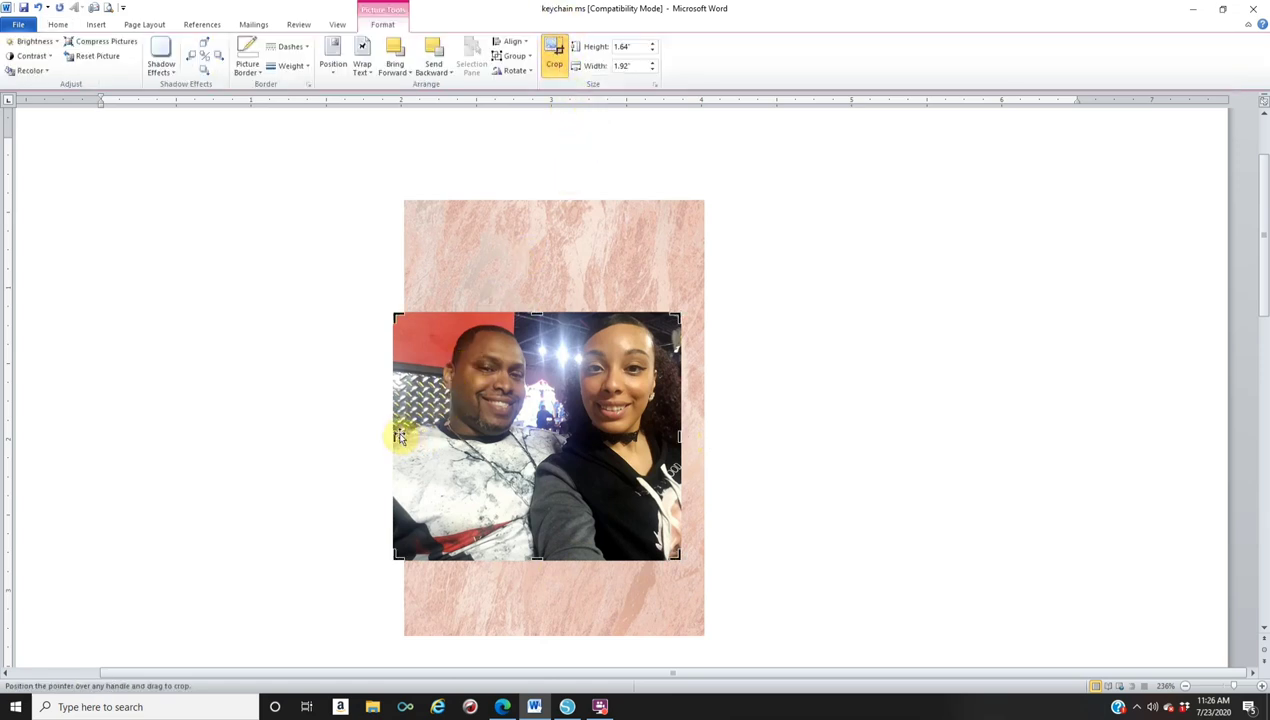
left_click_drag(398, 433, 432, 435)
left_click(945, 436)
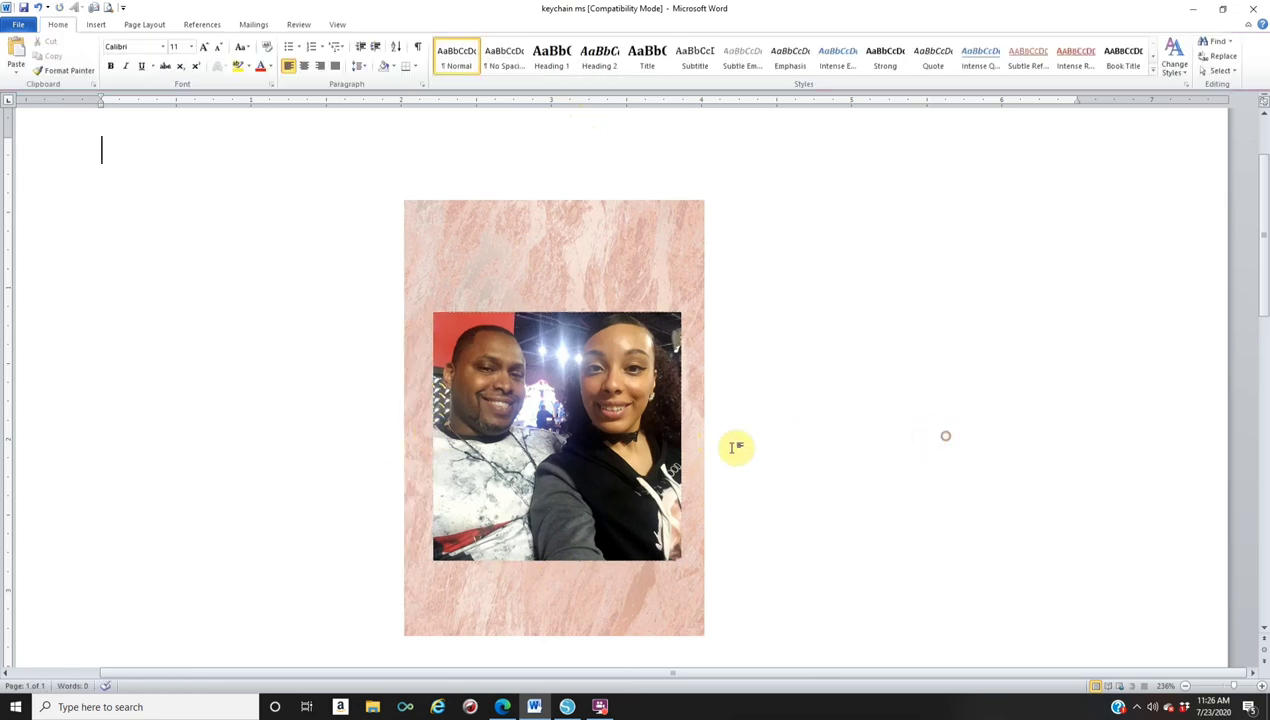
Step: Move the cropped photo to the upper half of the marble background and scale it to about 1.41" by 1.42"
left_click(558, 375)
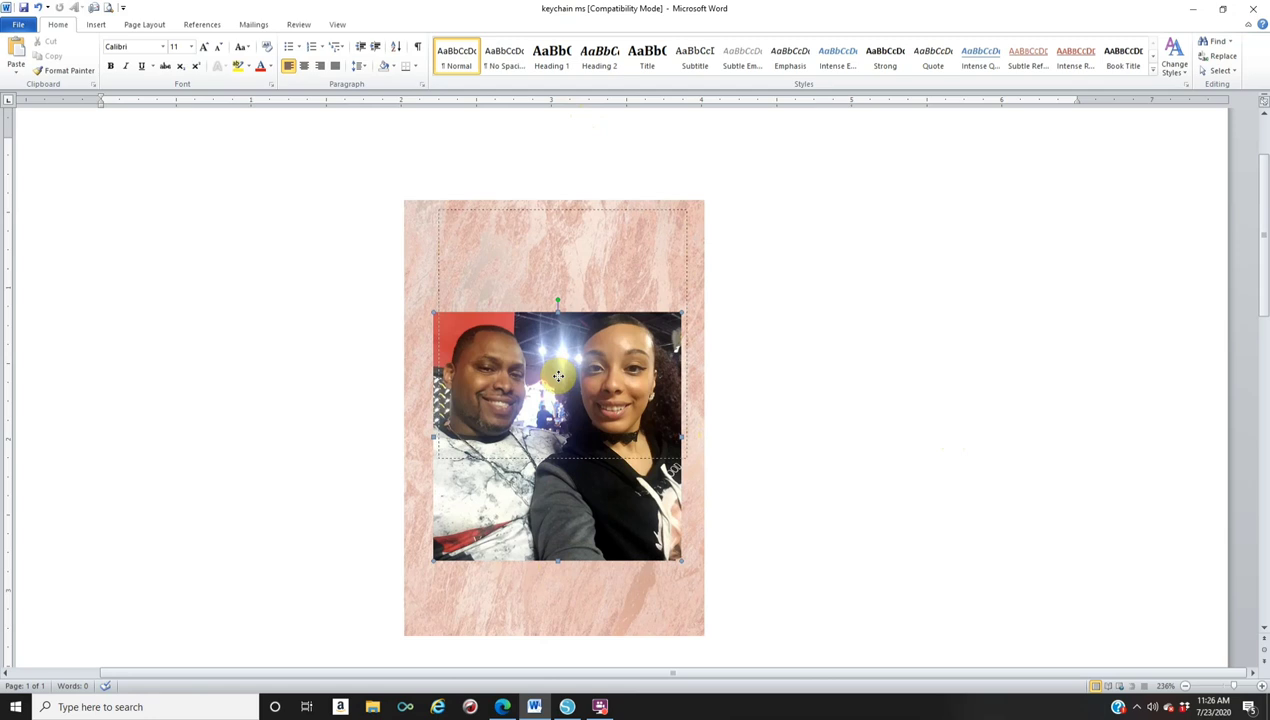
left_click_drag(558, 375, 563, 271)
left_click_drag(686, 456, 629, 422)
left_click_drag(581, 312, 582, 320)
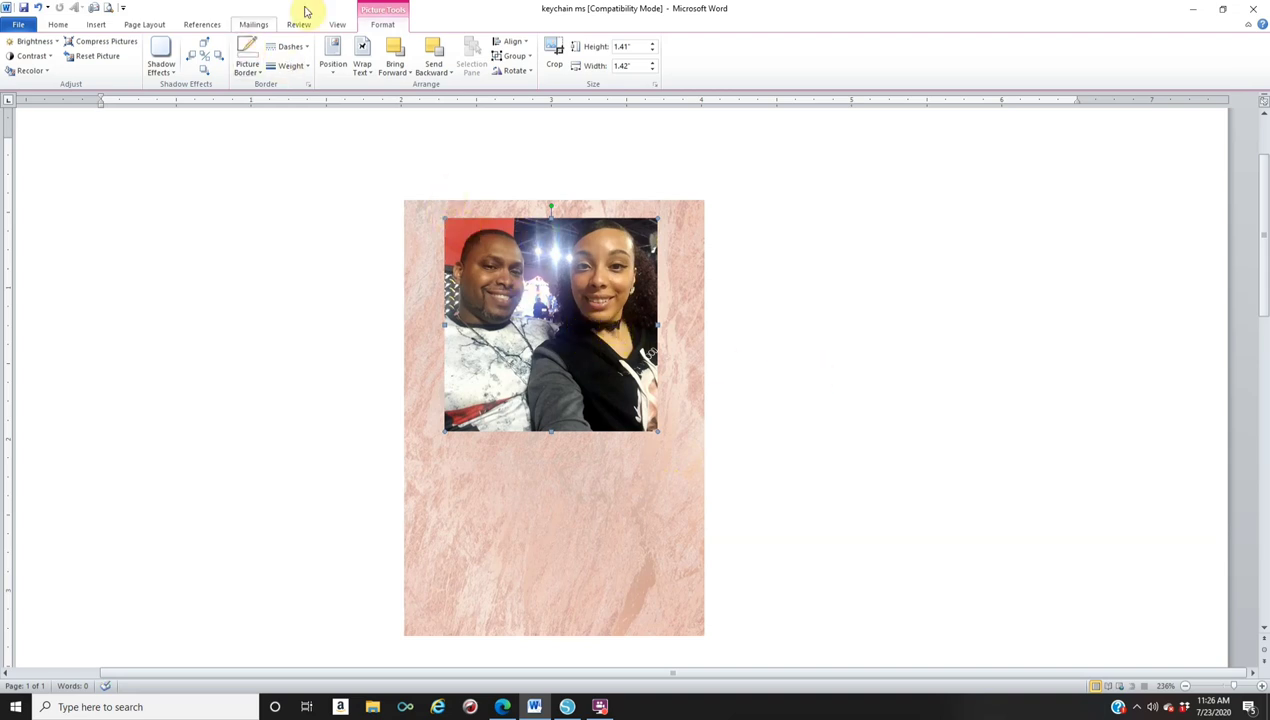
Step: Give the photo a white picture border with a 1½ pt weight
left_click(249, 68)
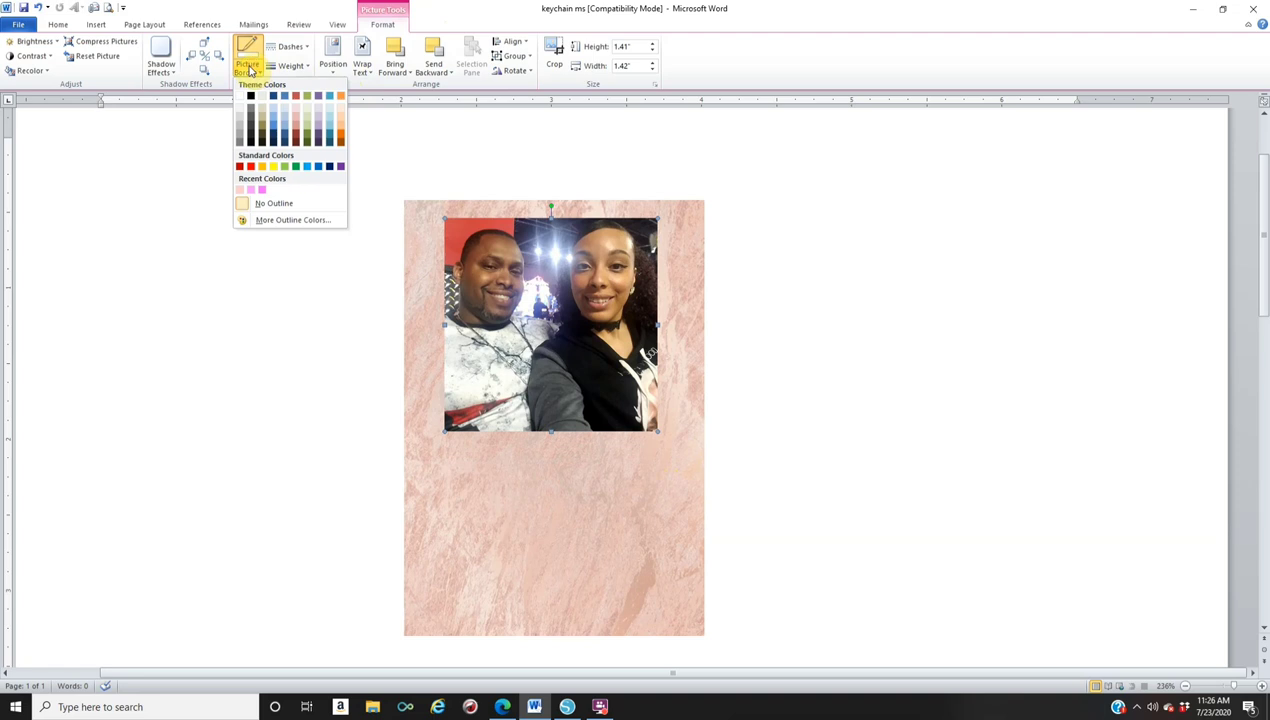
left_click(240, 96)
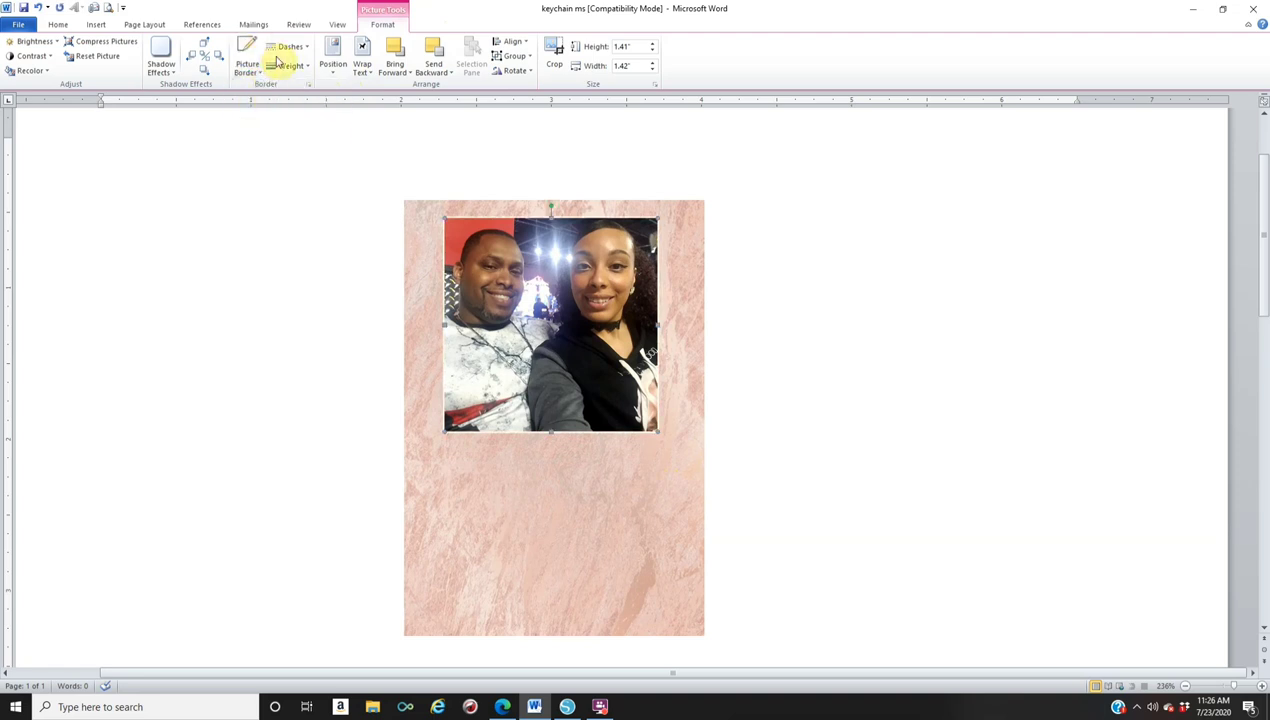
left_click(287, 68)
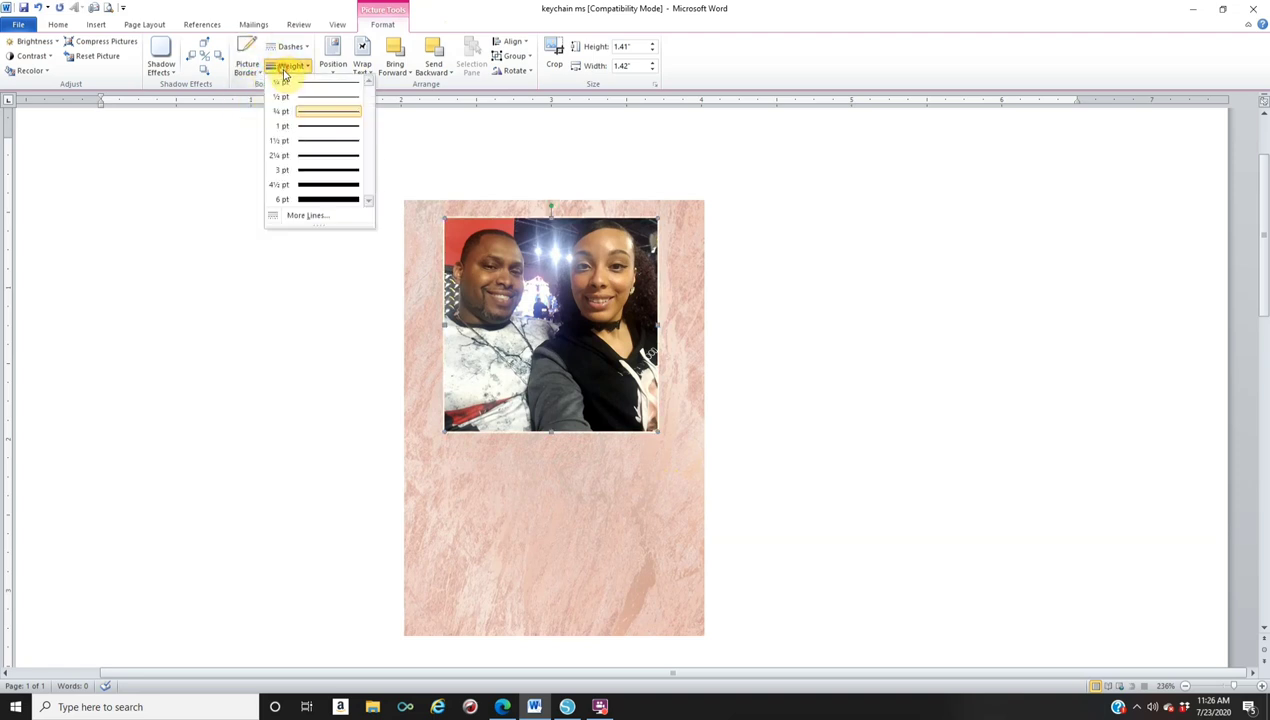
left_click(325, 143)
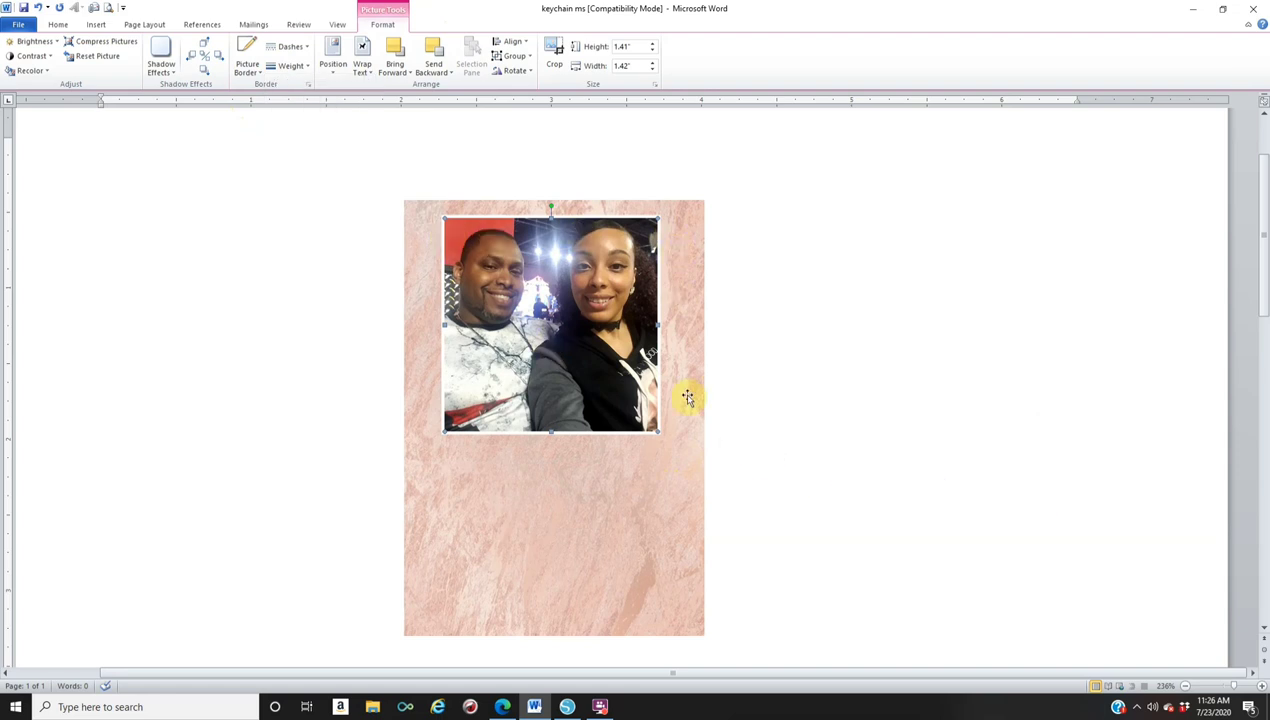
left_click(875, 325)
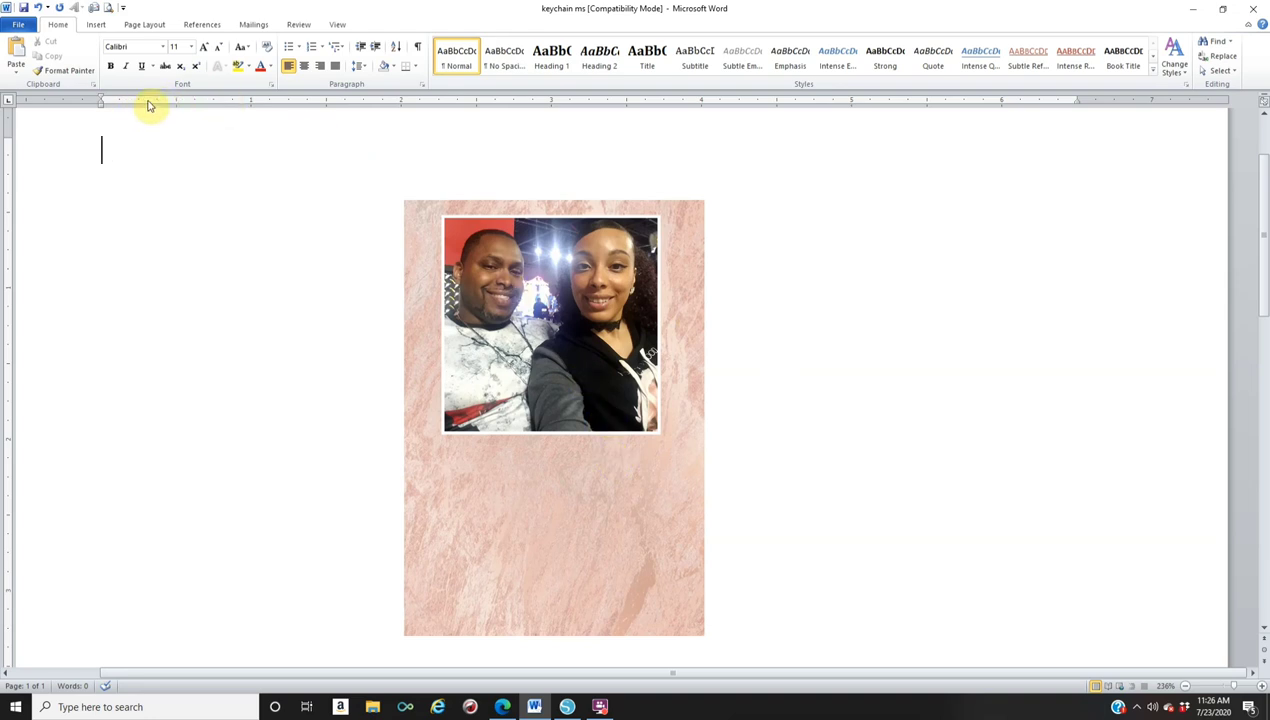
Step: Draw a rectangle about 1.53" high by 1.47" wide over the photo and remove its fill
left_click(97, 26)
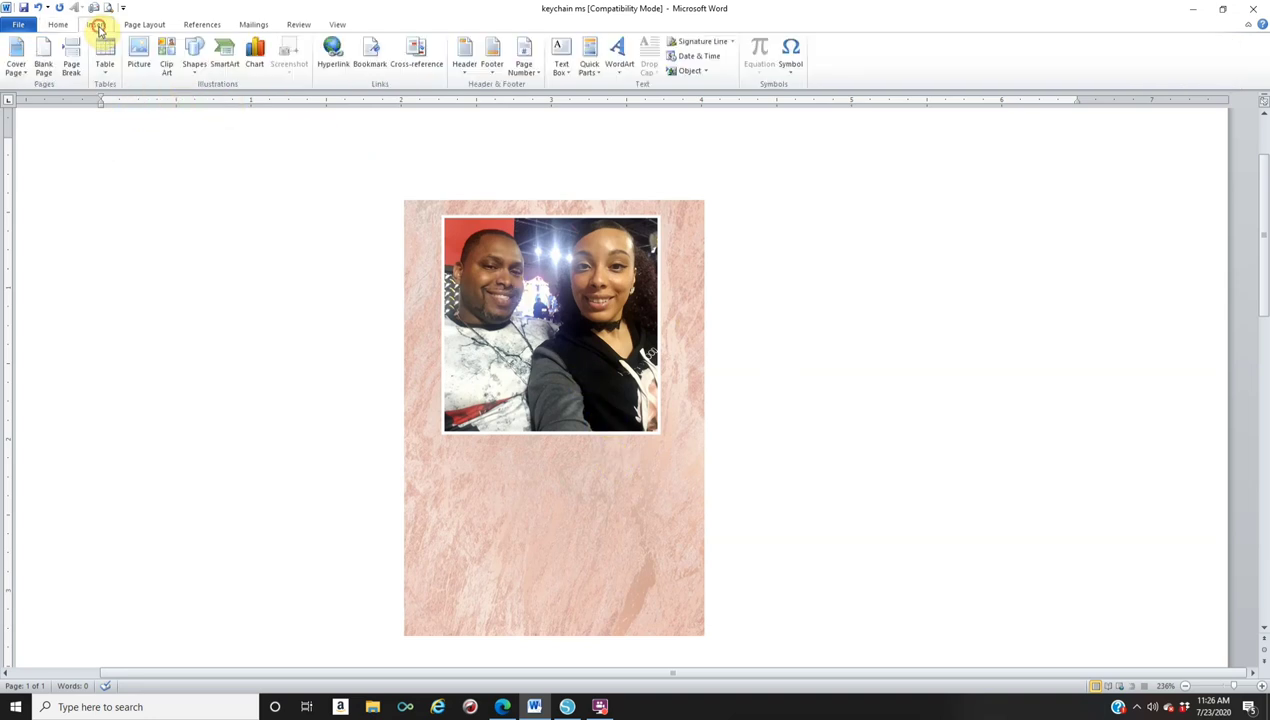
left_click(193, 58)
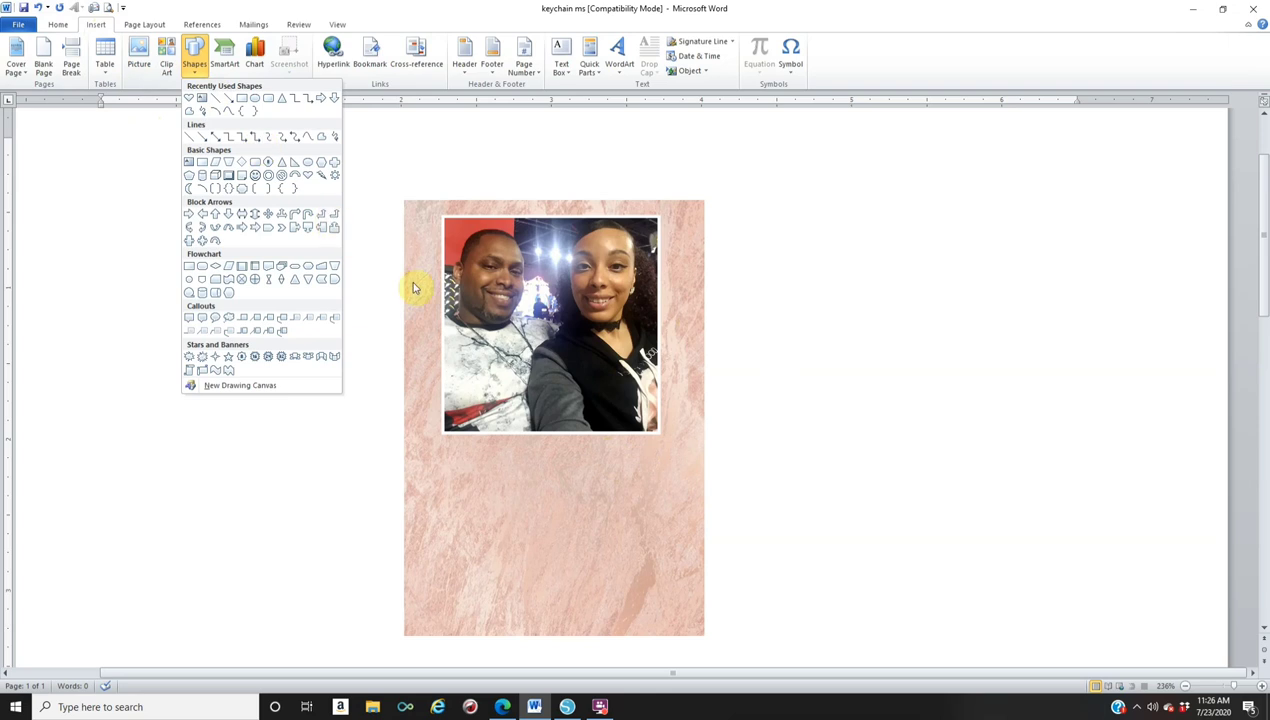
left_click(241, 97)
mouse_move(466, 218)
left_mouse_down()
mouse_move(629, 292)
mouse_move(658, 414)
mouse_move(689, 449)
left_mouse_up()
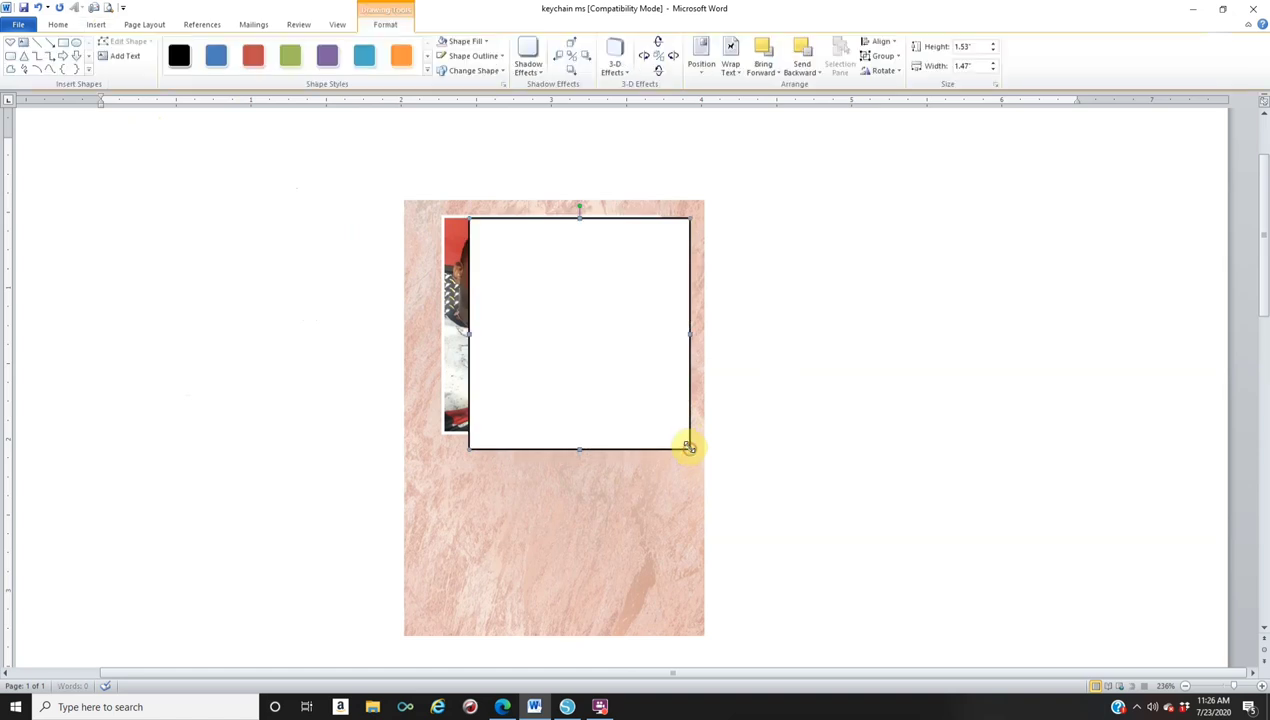
left_click(472, 42)
left_click(443, 177)
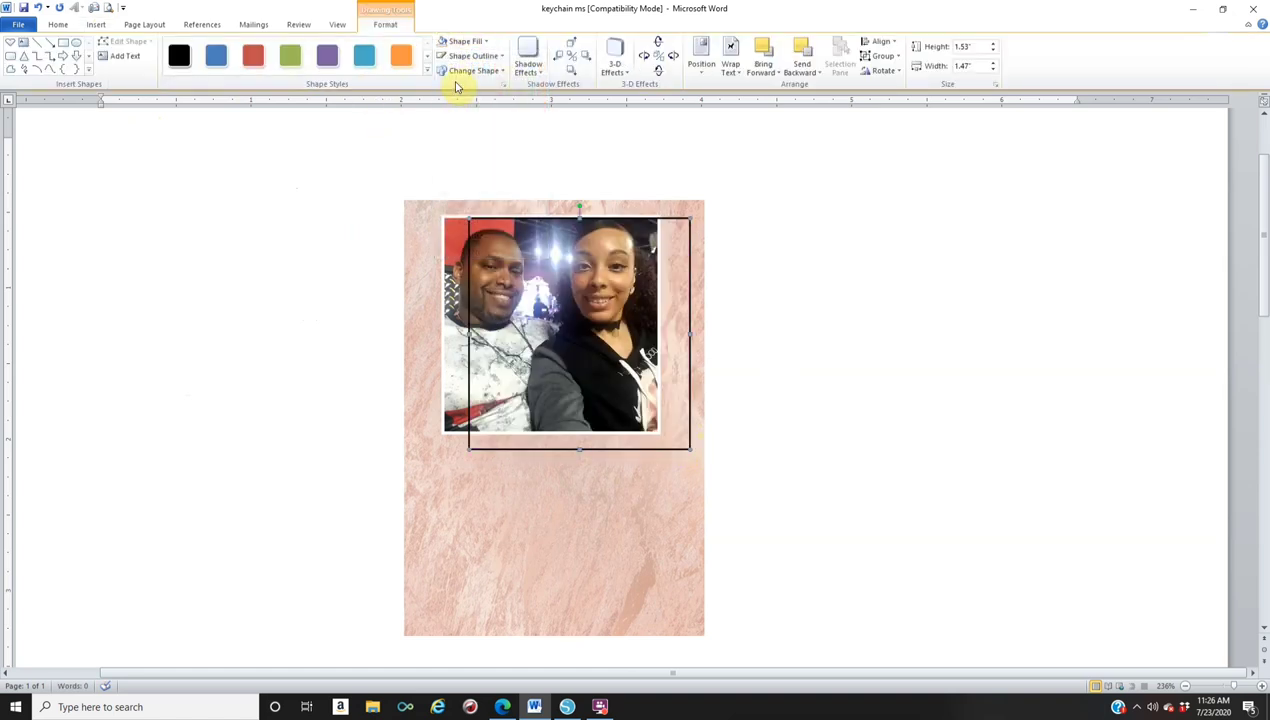
Step: Set the unfilled rectangle's outline to white and give it a thicker line weight
left_click(461, 56)
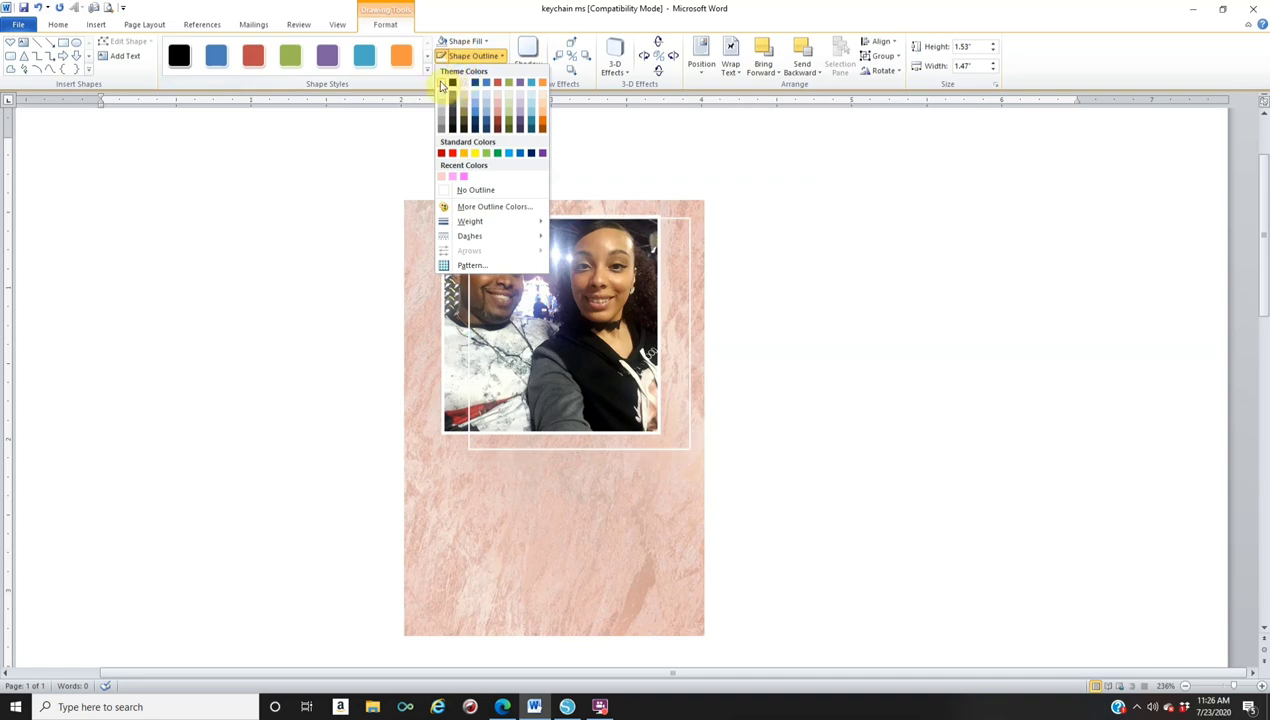
left_click(441, 82)
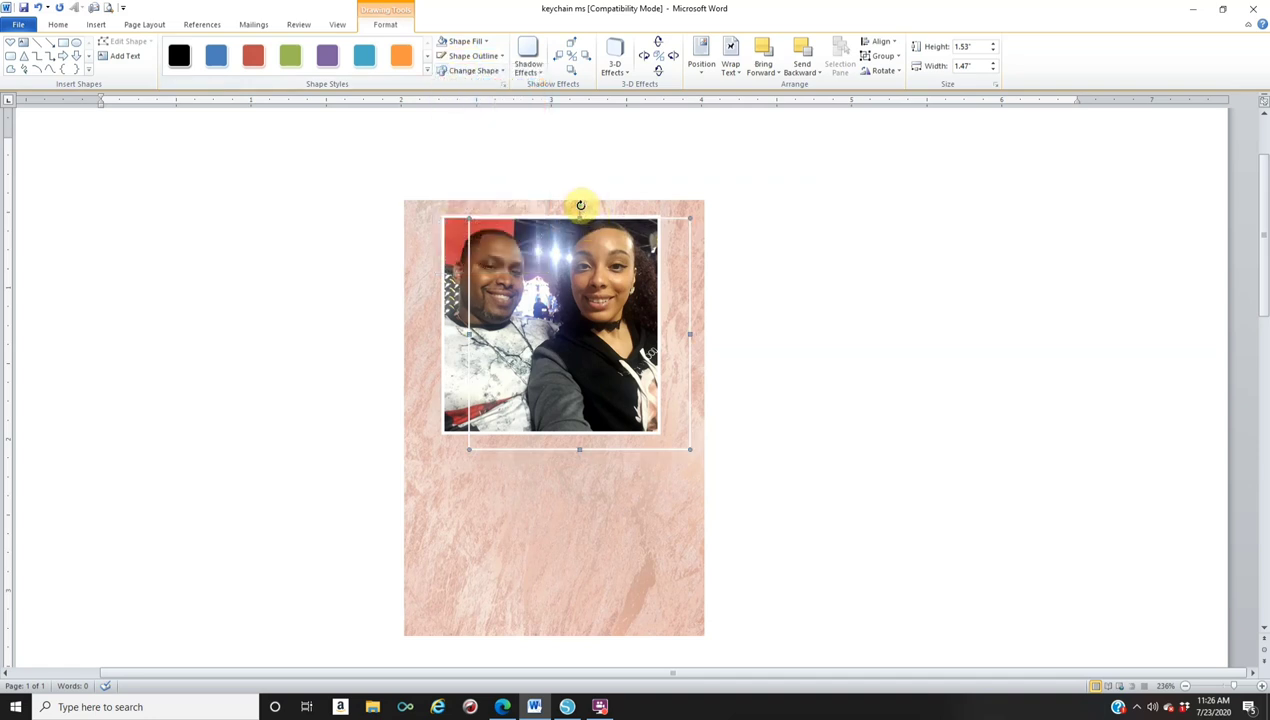
left_click(463, 56)
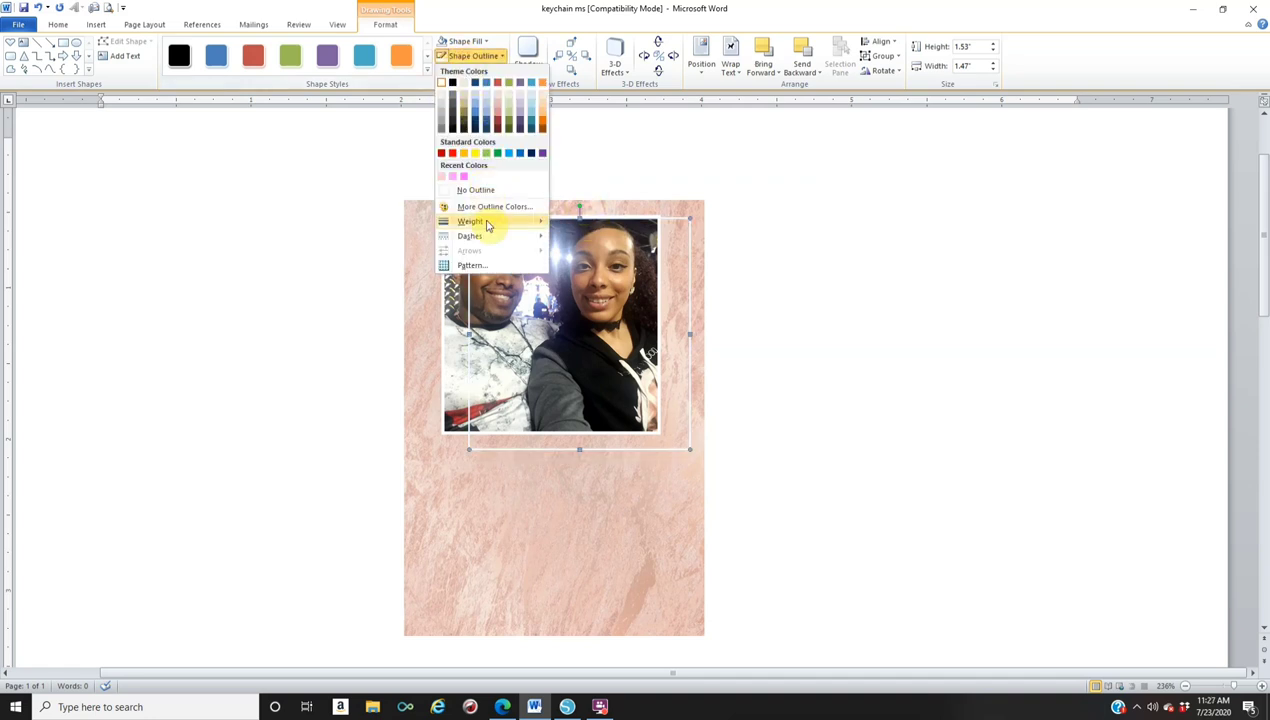
mouse_move(488, 225)
left_click(596, 283)
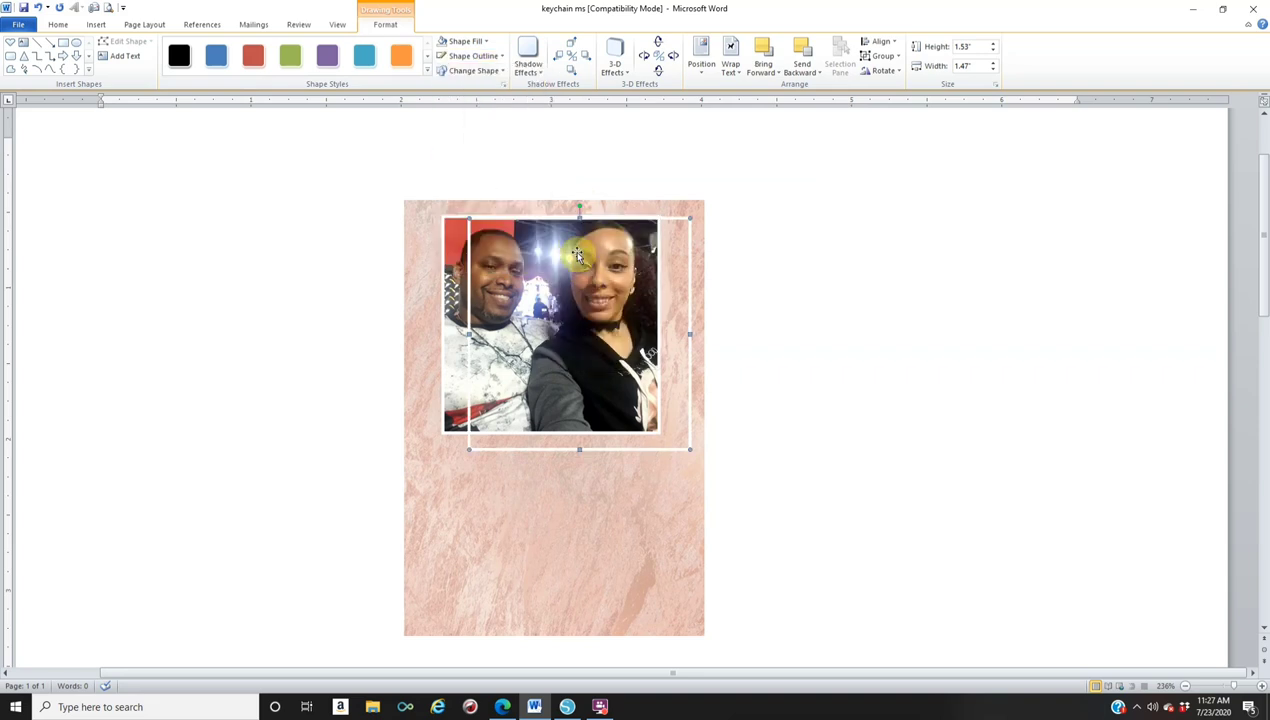
Step: Tilt the white outline rectangle counterclockwise and center it over the photo
left_click_drag(579, 205, 510, 200)
left_click_drag(614, 240, 612, 240)
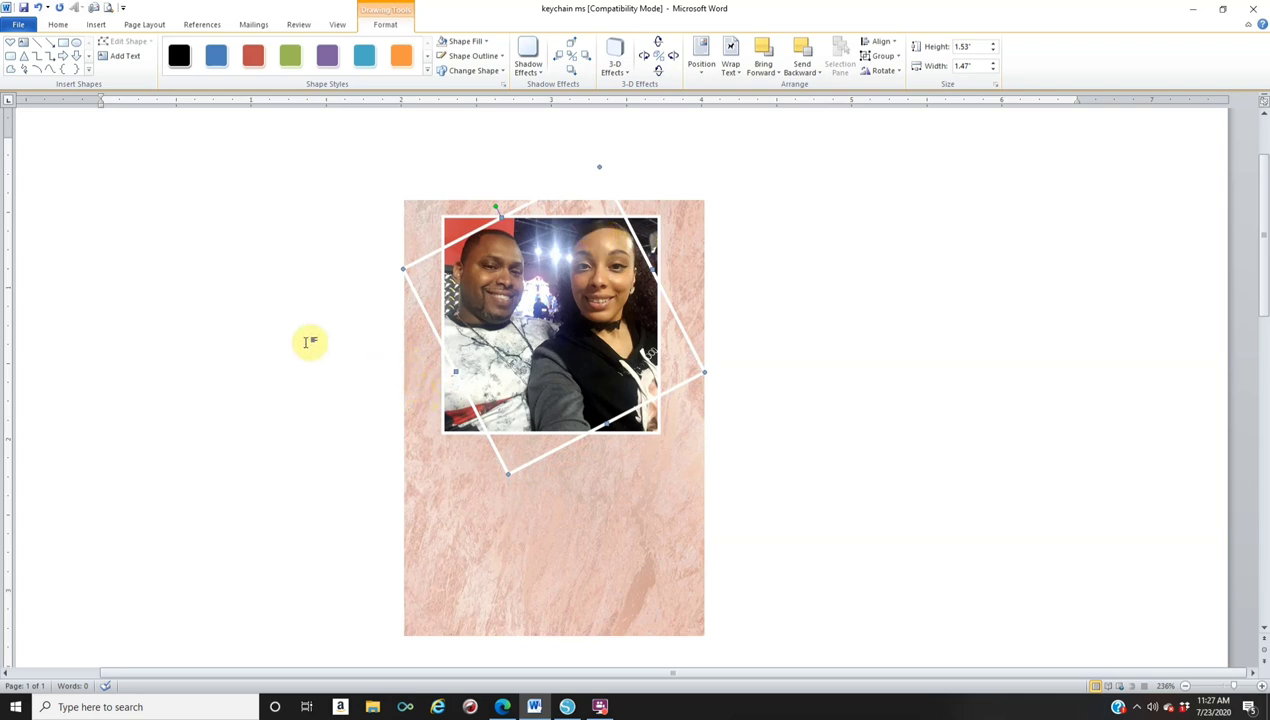
Step: Group the couple photo with the tilted white rectangle and move the group slightly lower on the marble background
left_click(454, 226)
right_click(454, 226)
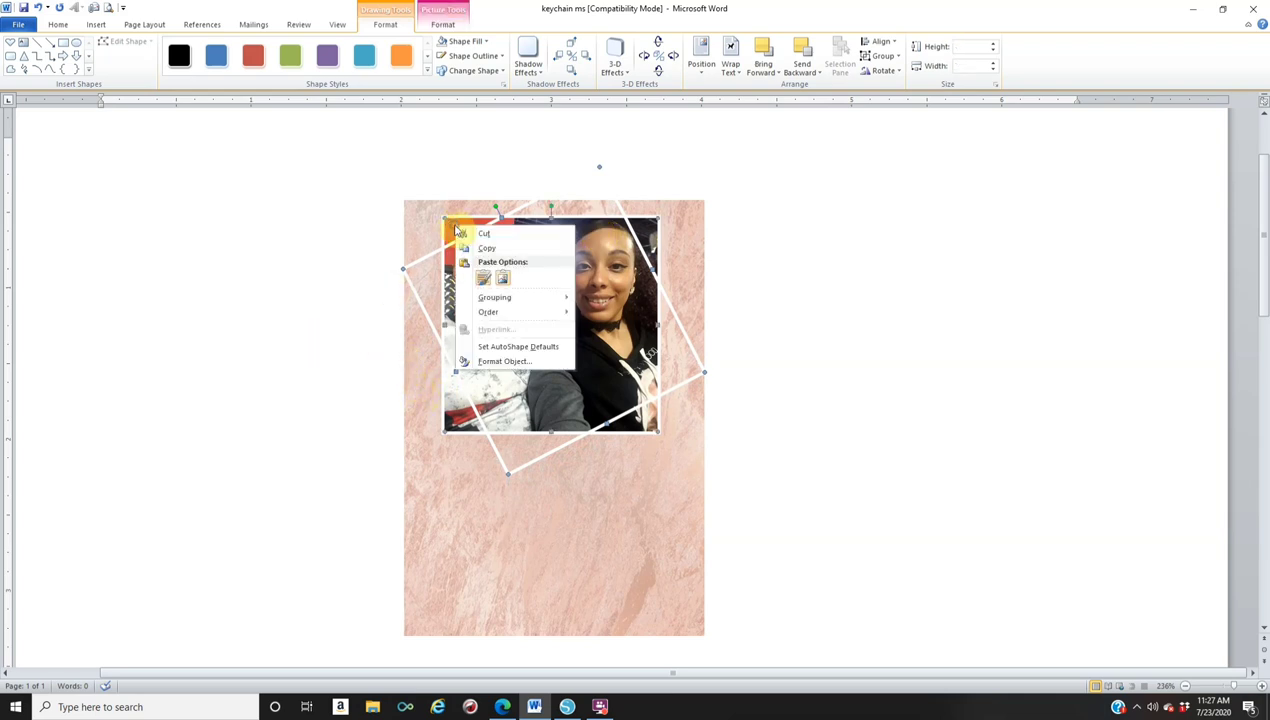
mouse_move(511, 298)
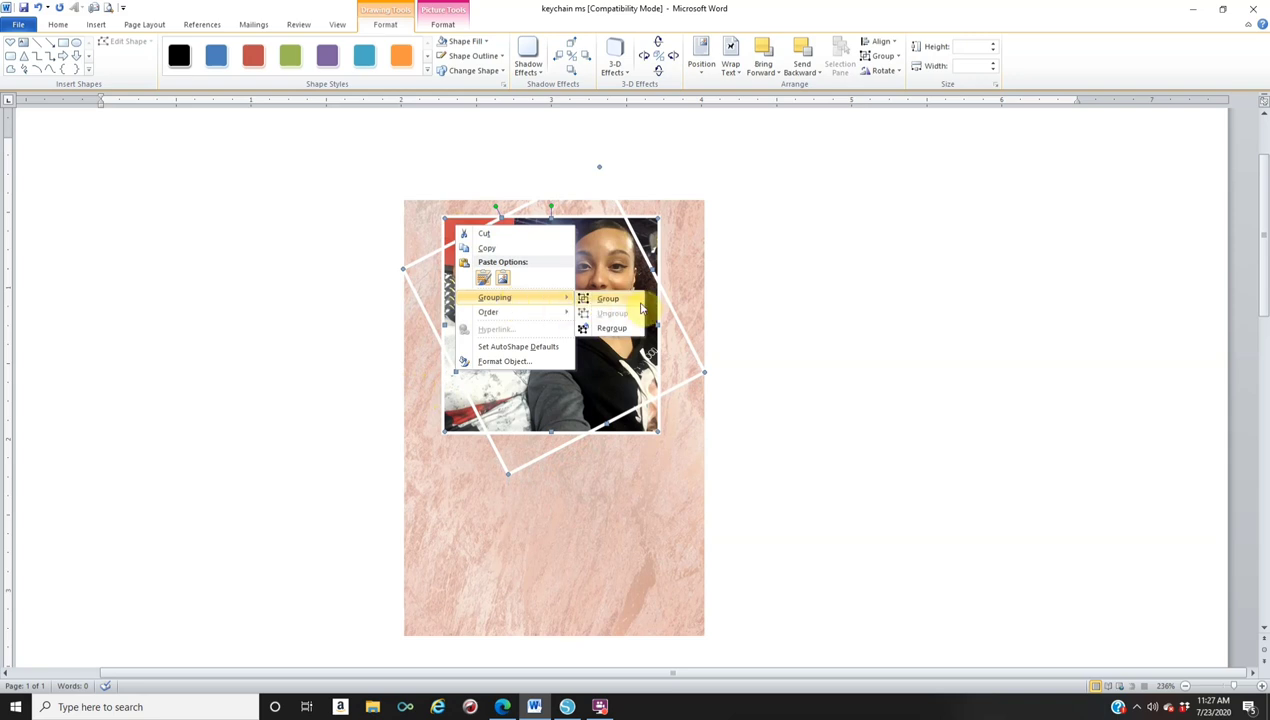
left_click(610, 299)
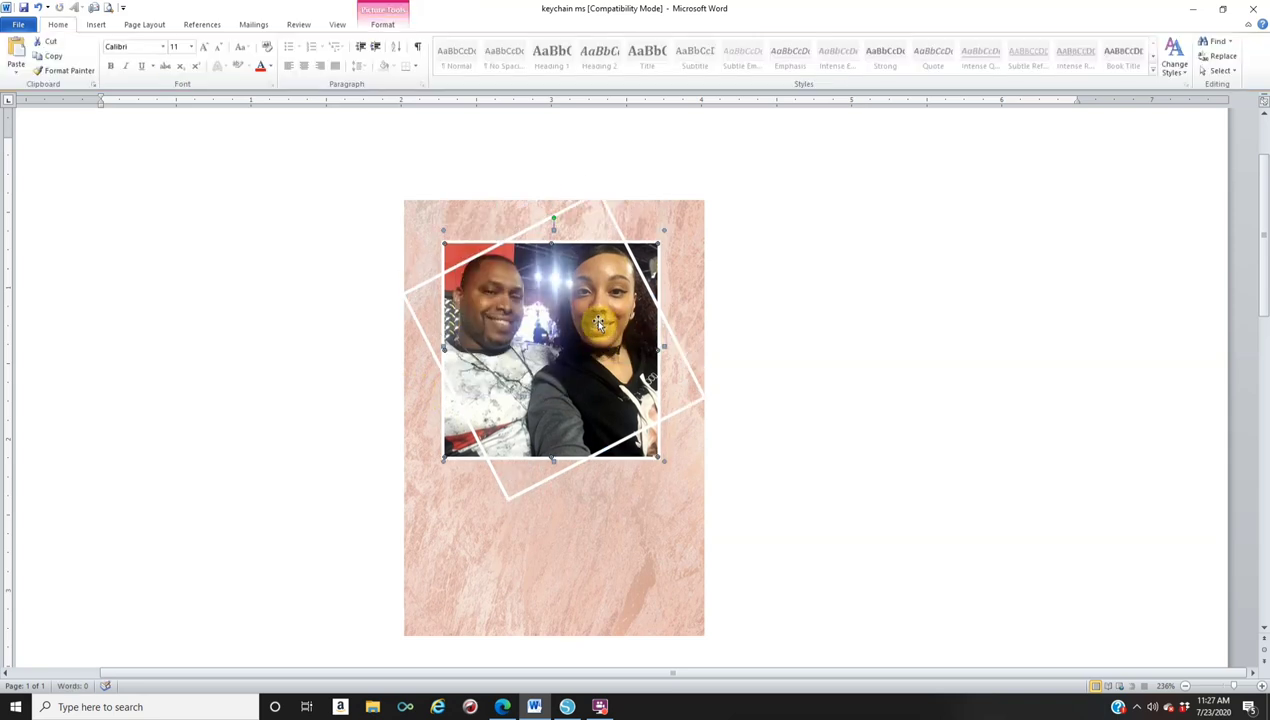
mouse_move(597, 322)
left_mouse_down()
mouse_move(596, 304)
mouse_move(595, 325)
left_mouse_up()
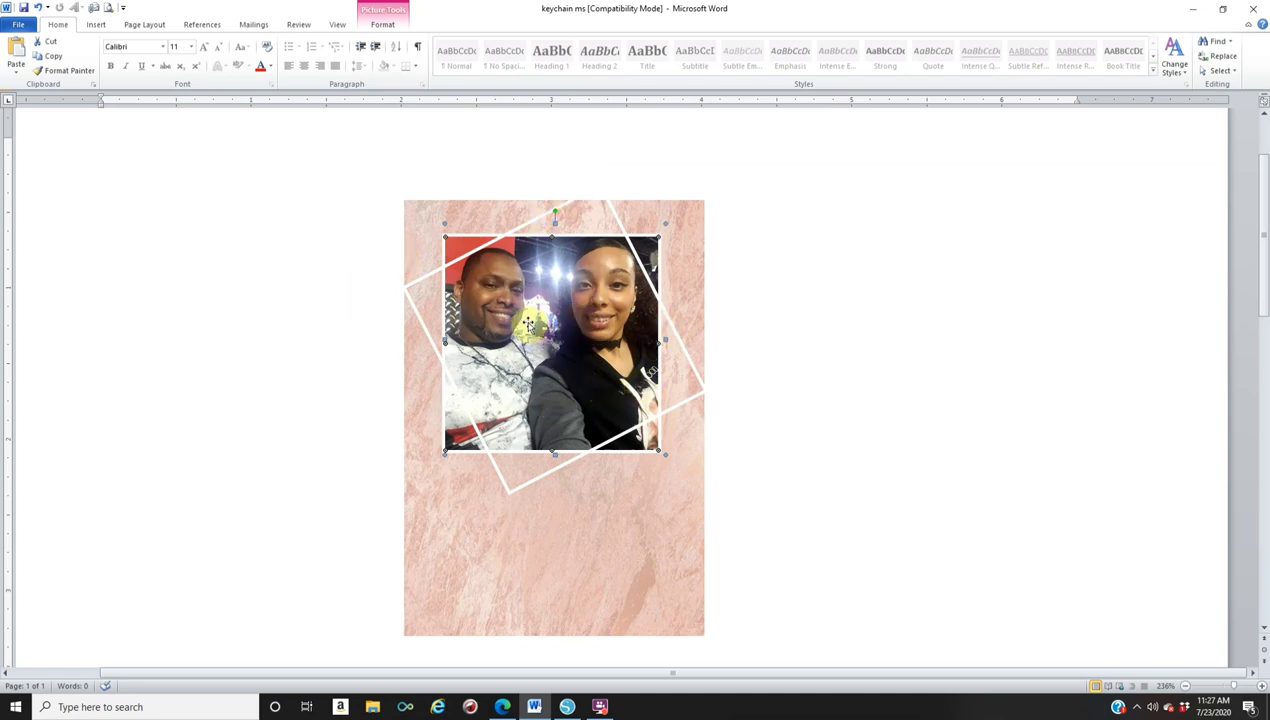
Step: Center the photo group horizontally on the marble background
left_click(463, 576)
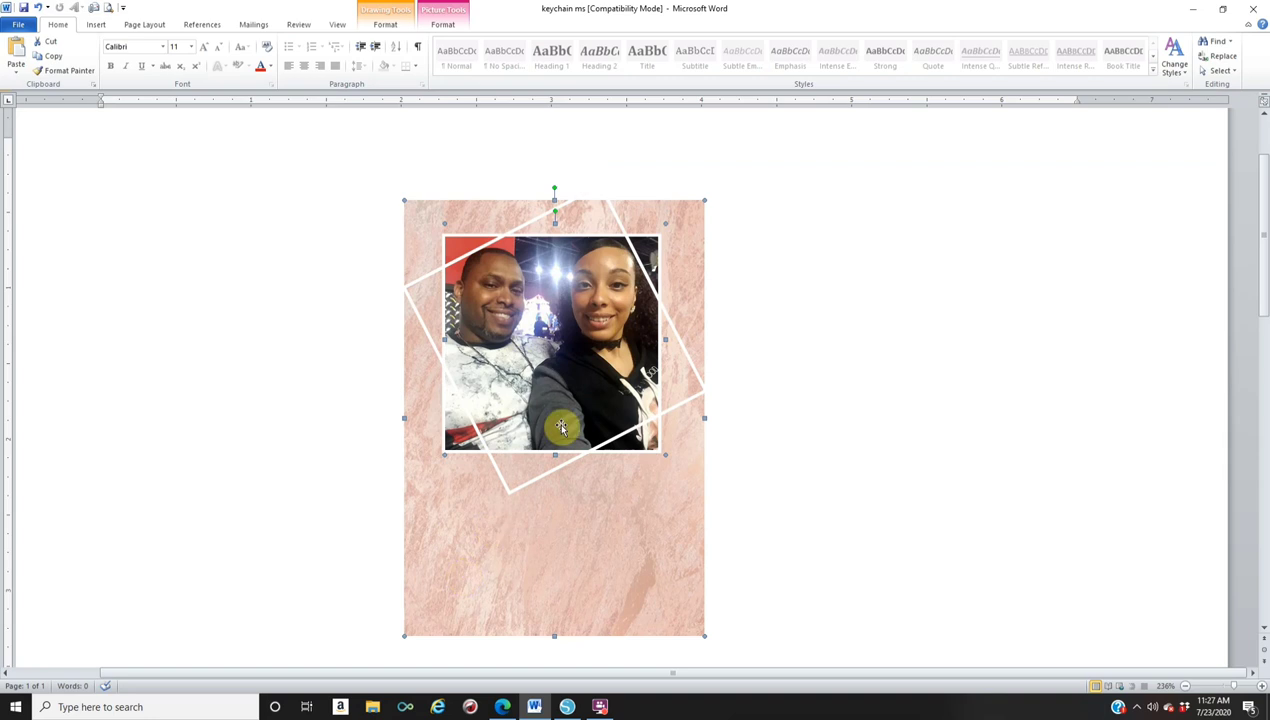
left_click(445, 28)
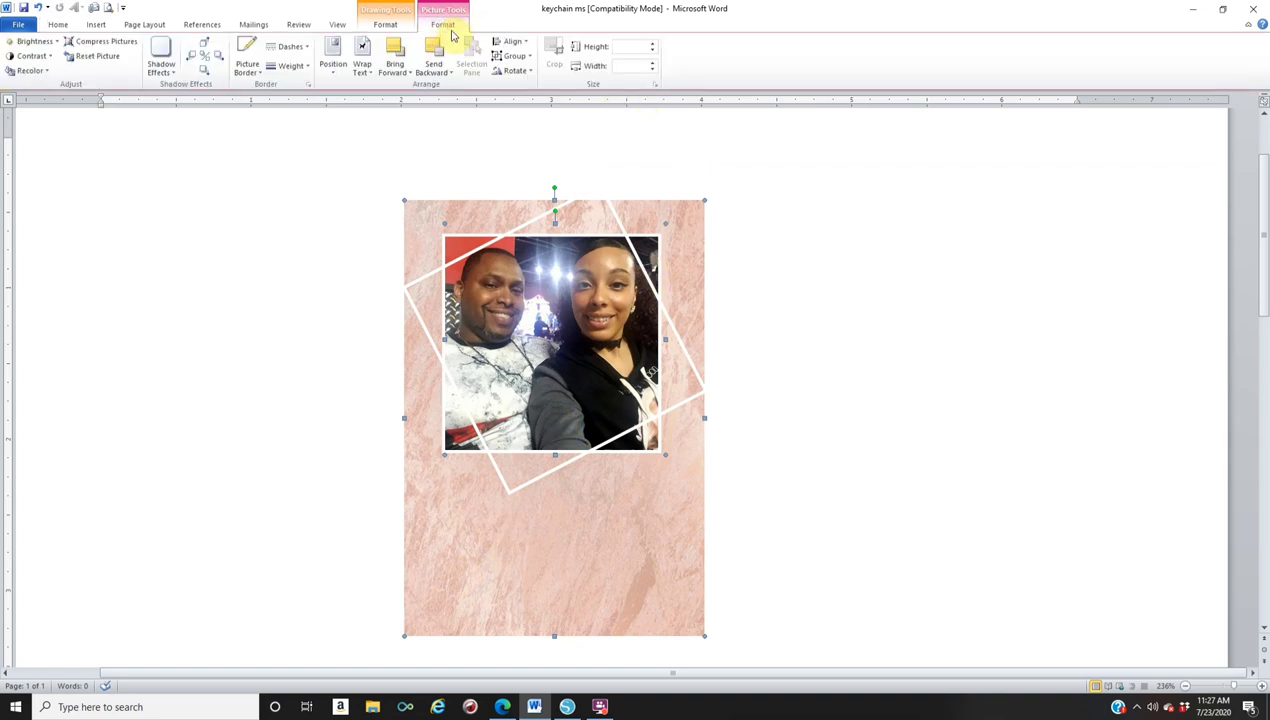
left_click(510, 42)
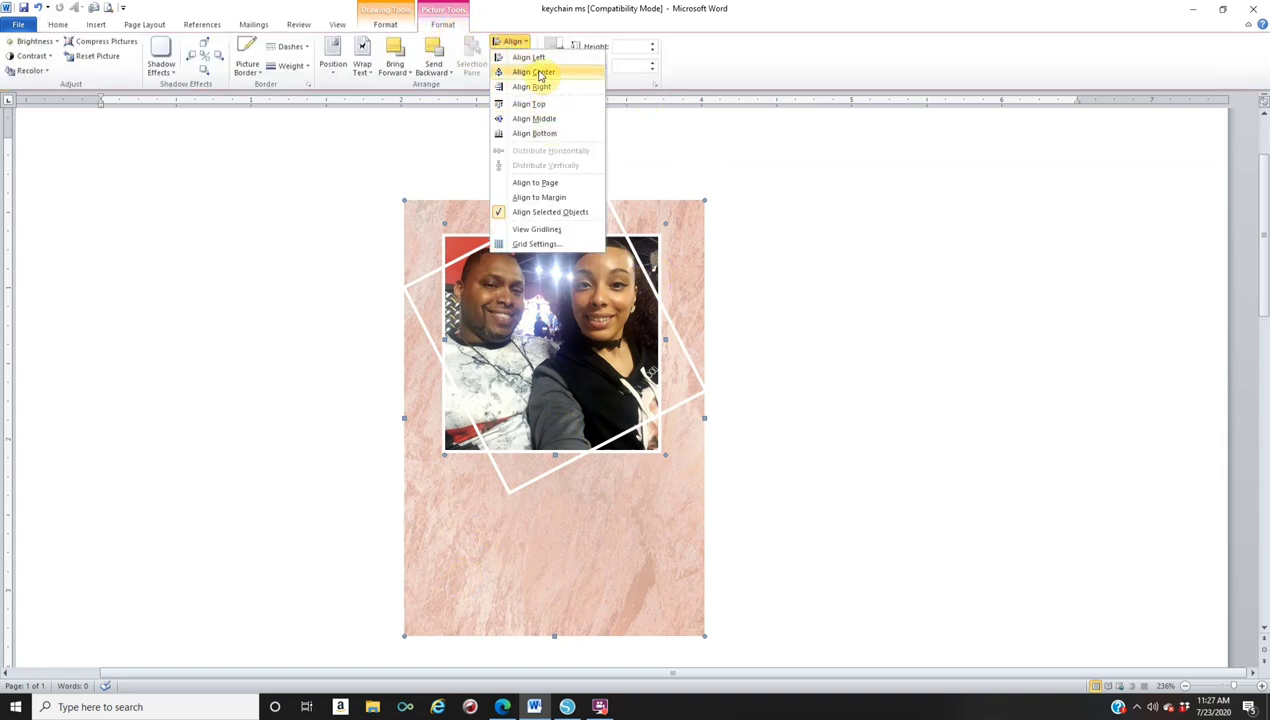
left_click(528, 72)
left_click(1023, 339)
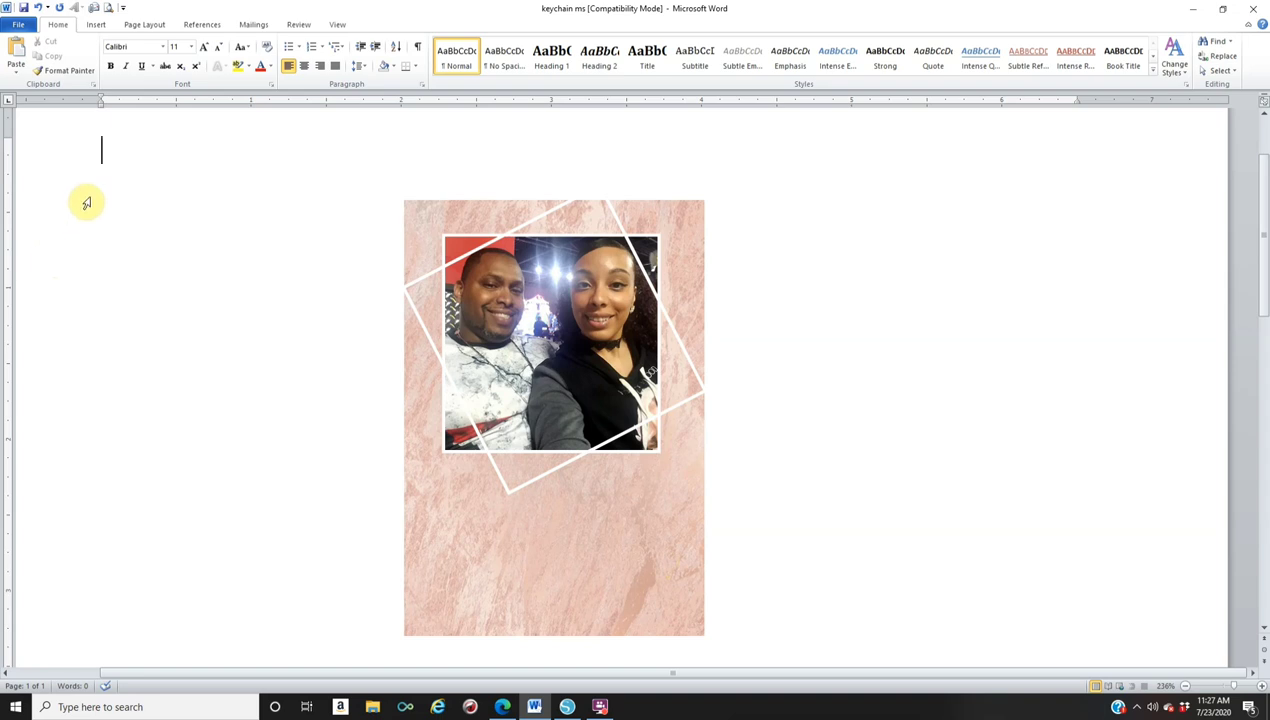
Step: Insert WordArt in the first plain outline style, reading "GOD GAVE ME YOU" in Bodoni MT Black
left_click(97, 26)
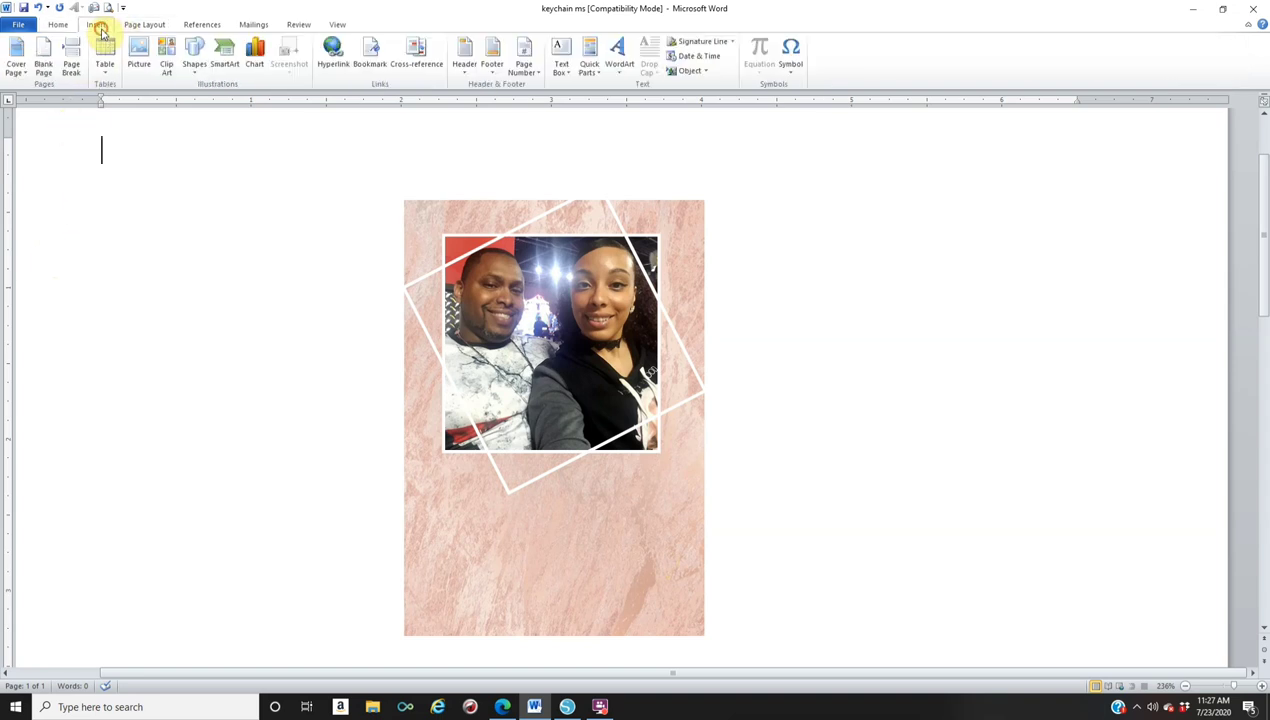
left_click(618, 52)
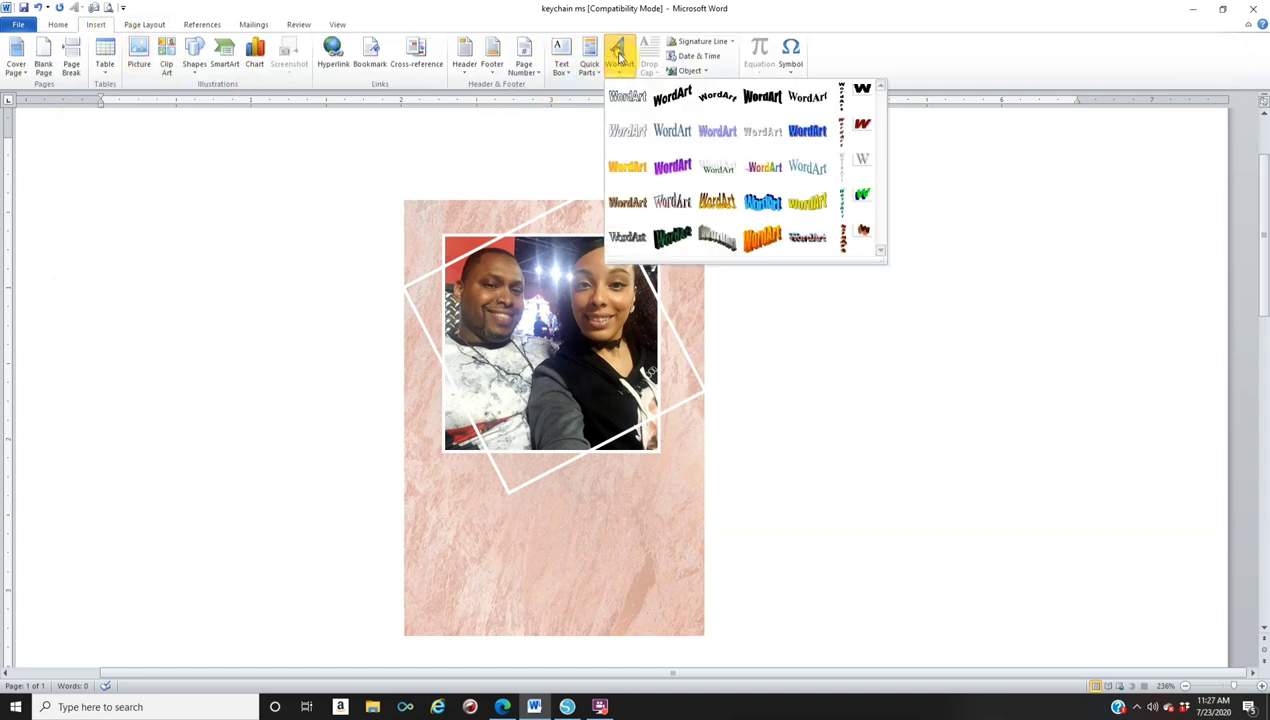
left_click(622, 96)
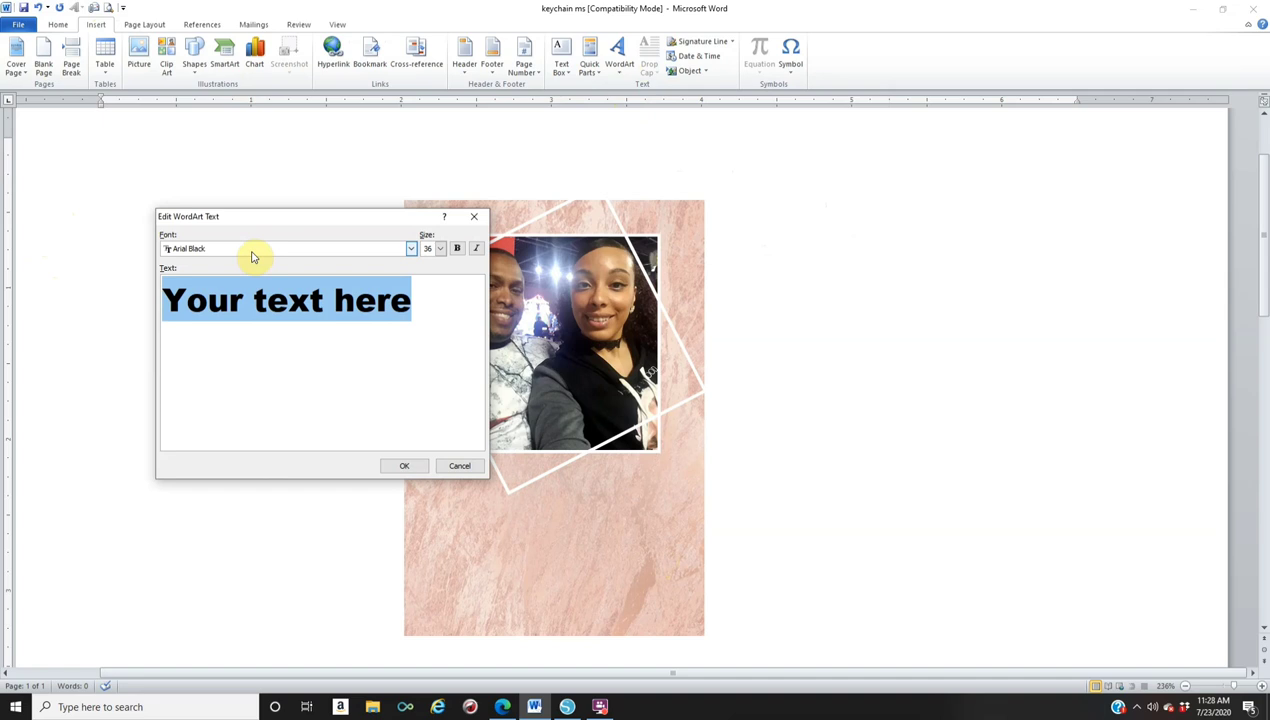
left_click(410, 249)
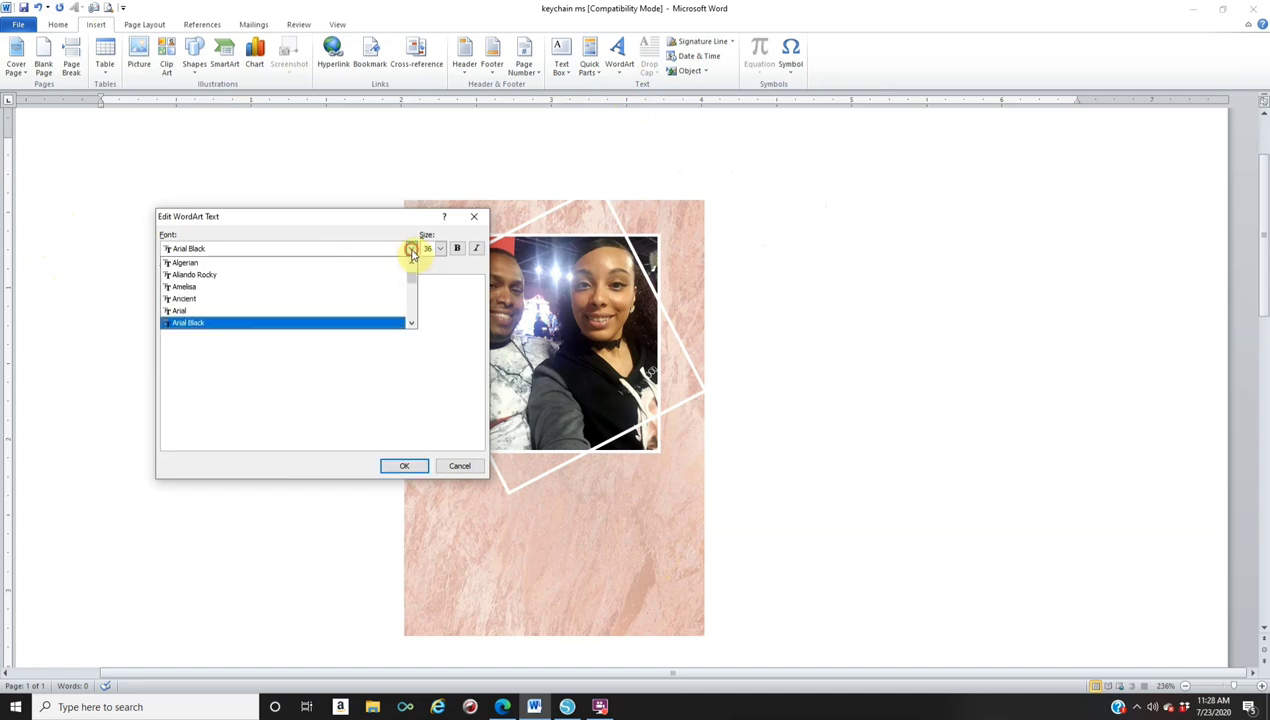
scroll(327, 305, "down", 6)
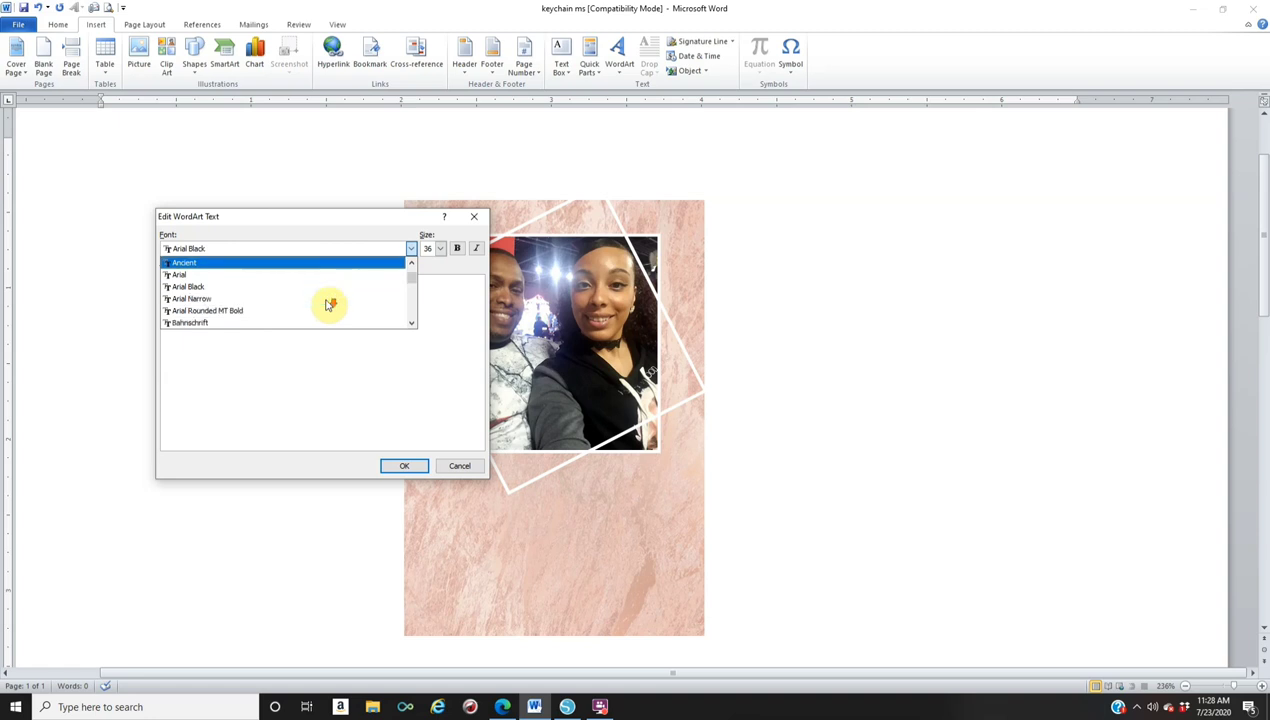
scroll(290, 300, "down", 6)
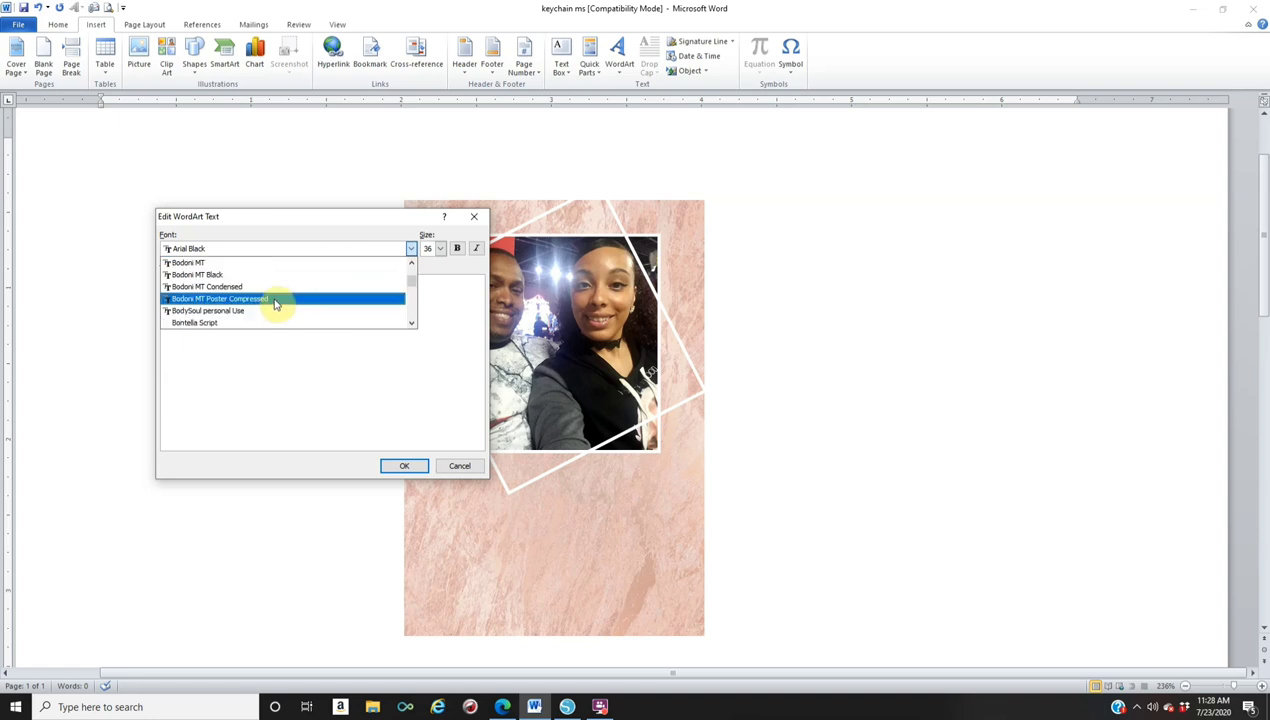
left_click(226, 279)
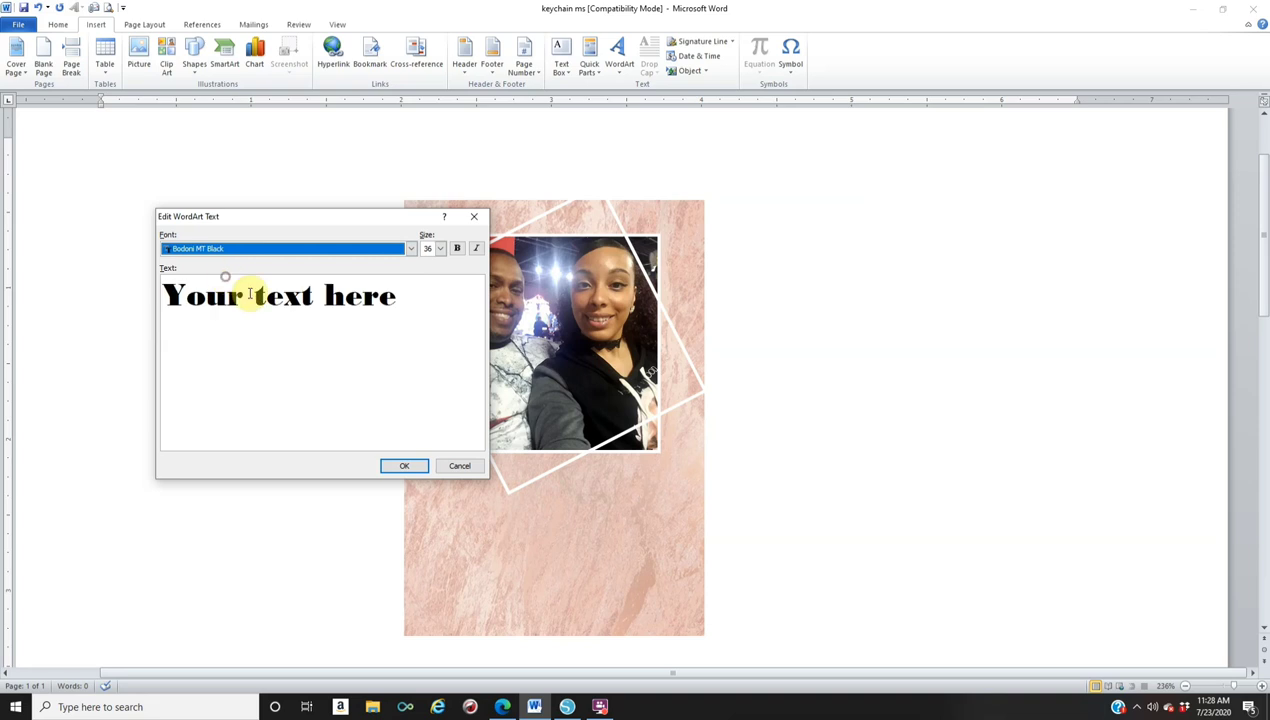
left_click_drag(411, 300, 157, 330)
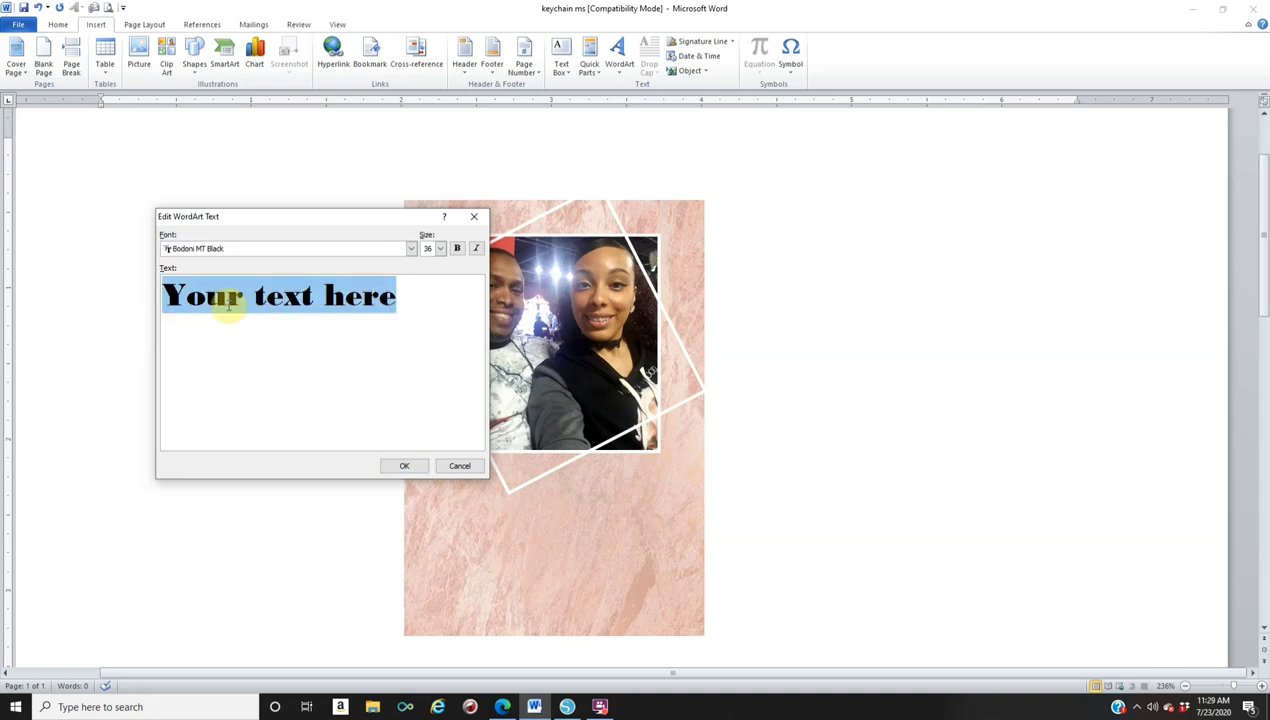
type("GOD GAVE")
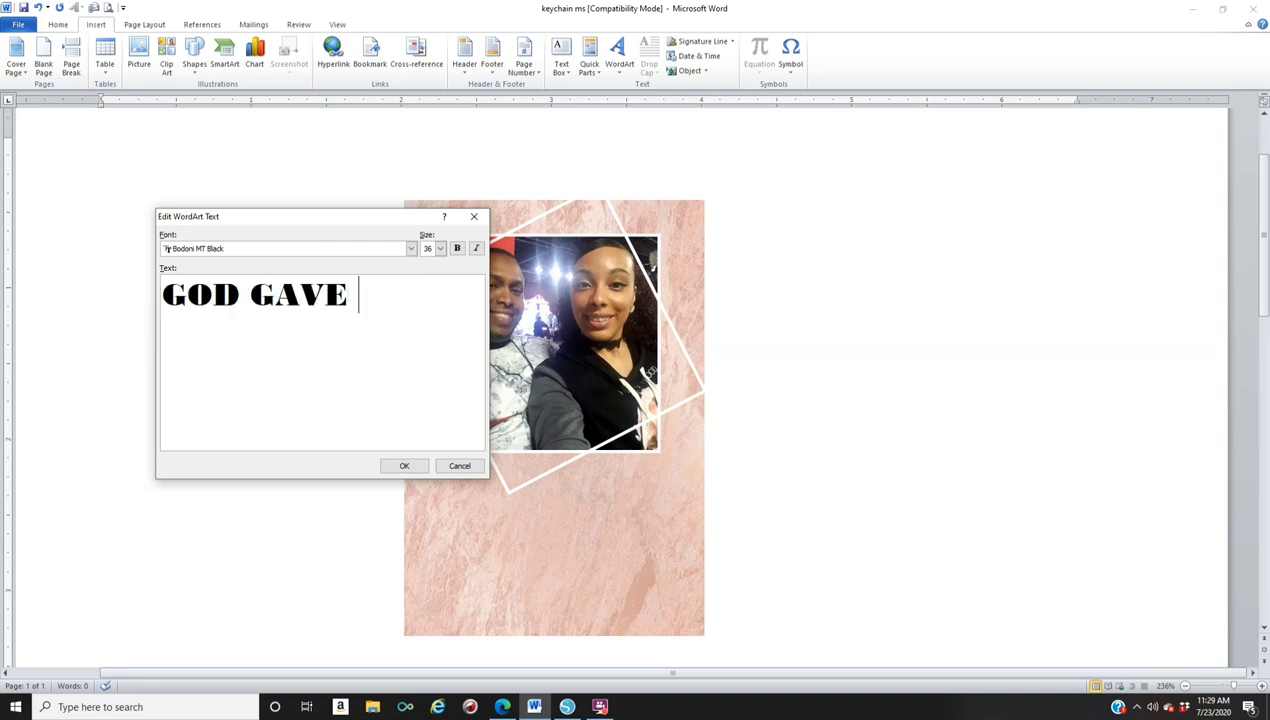
type(" ME YOU")
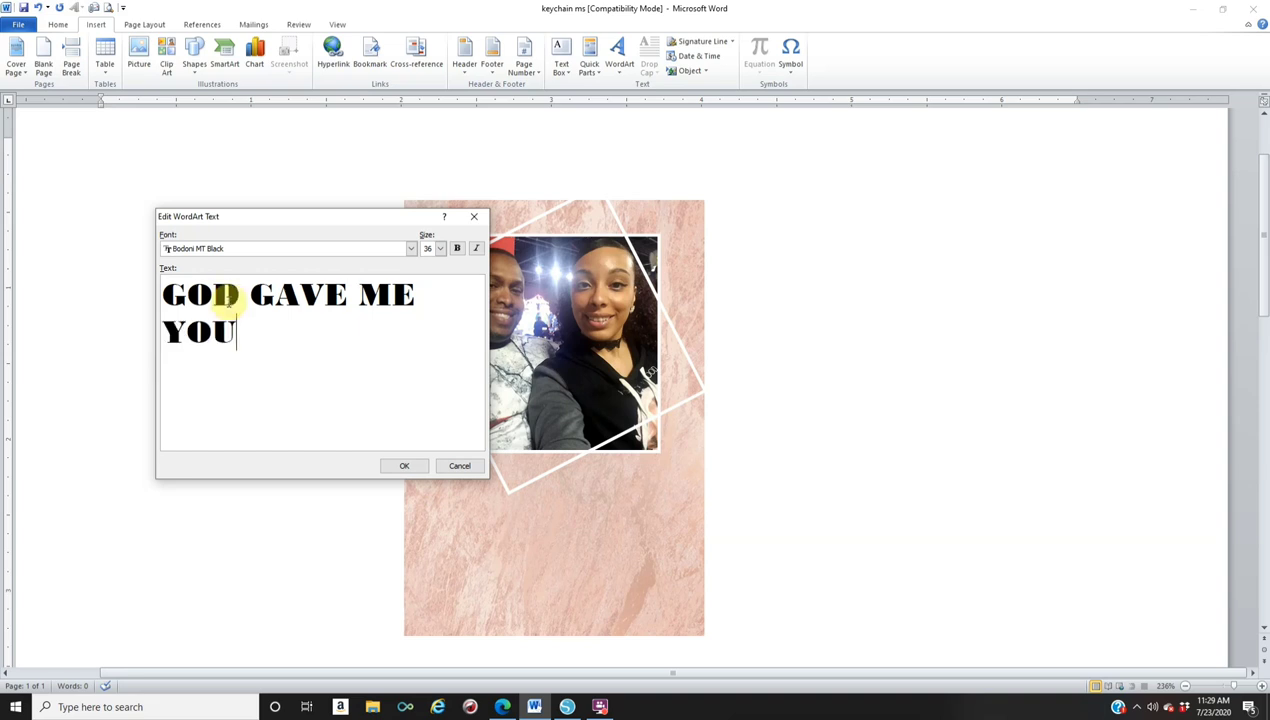
left_click(402, 468)
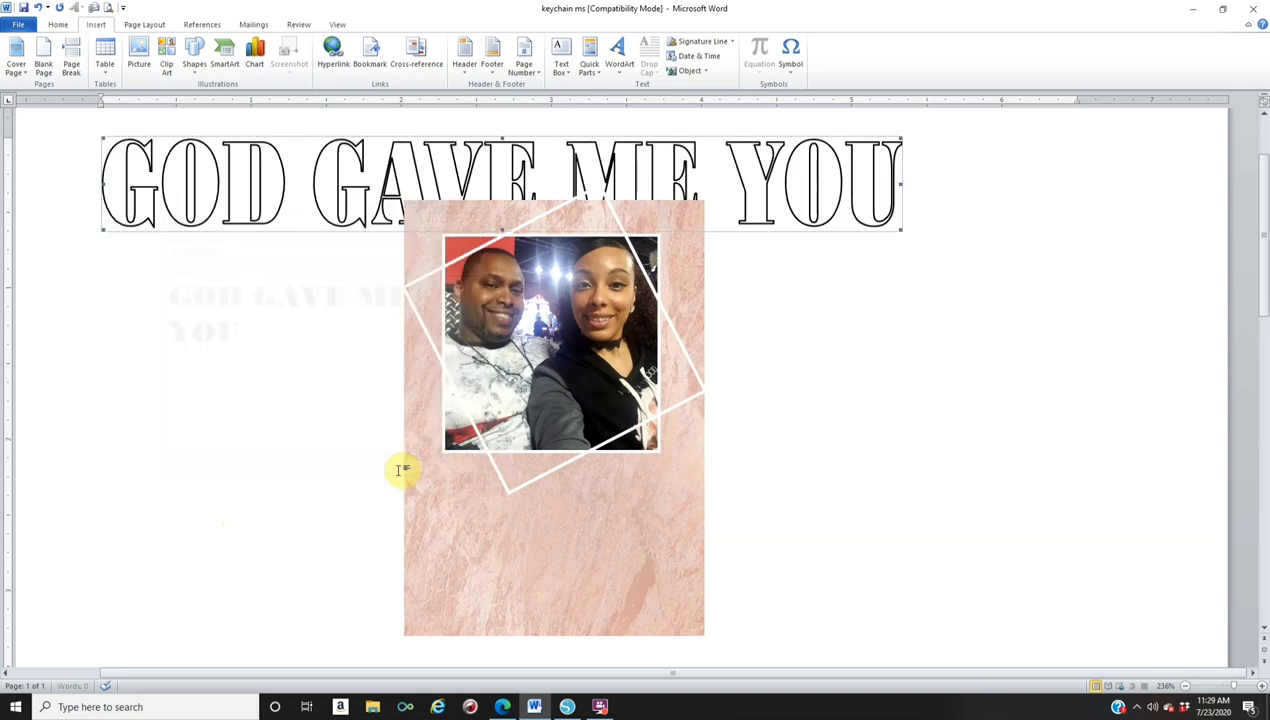
Step: Set the WordArt's text wrapping to In Front of Text and shrink it to about 0.42" high by 0.97" wide
left_click(708, 64)
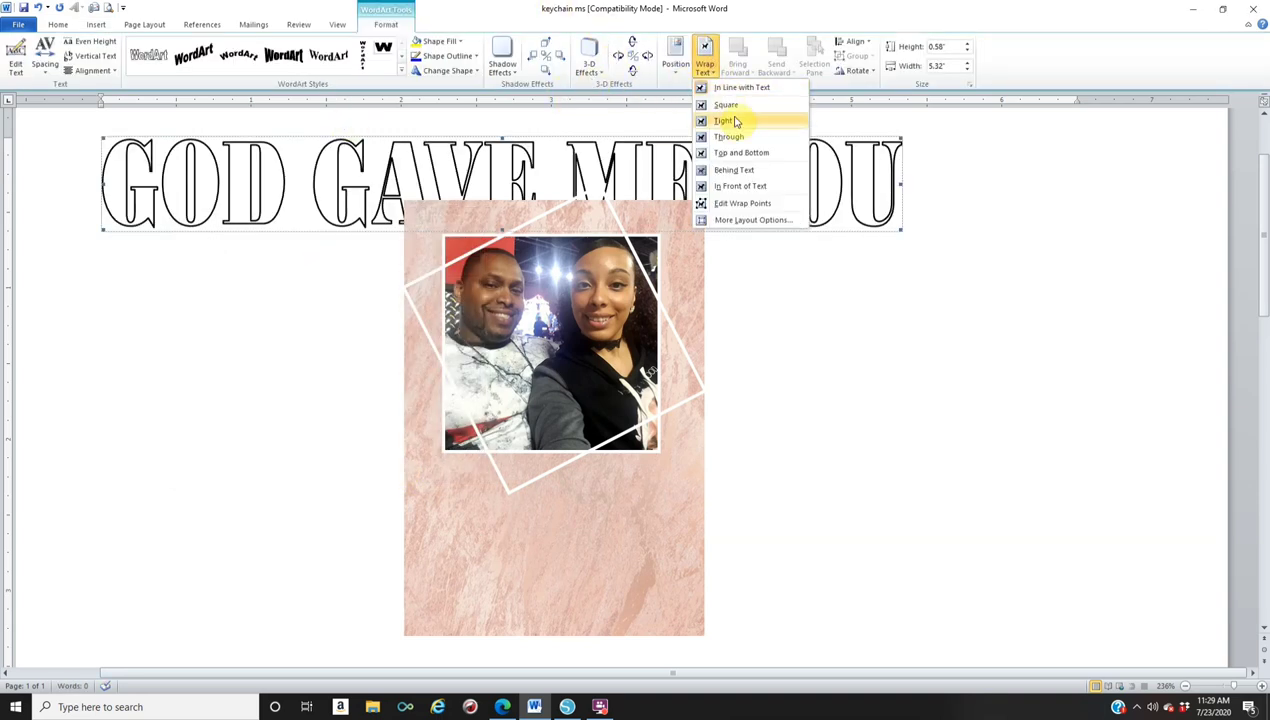
left_click(751, 183)
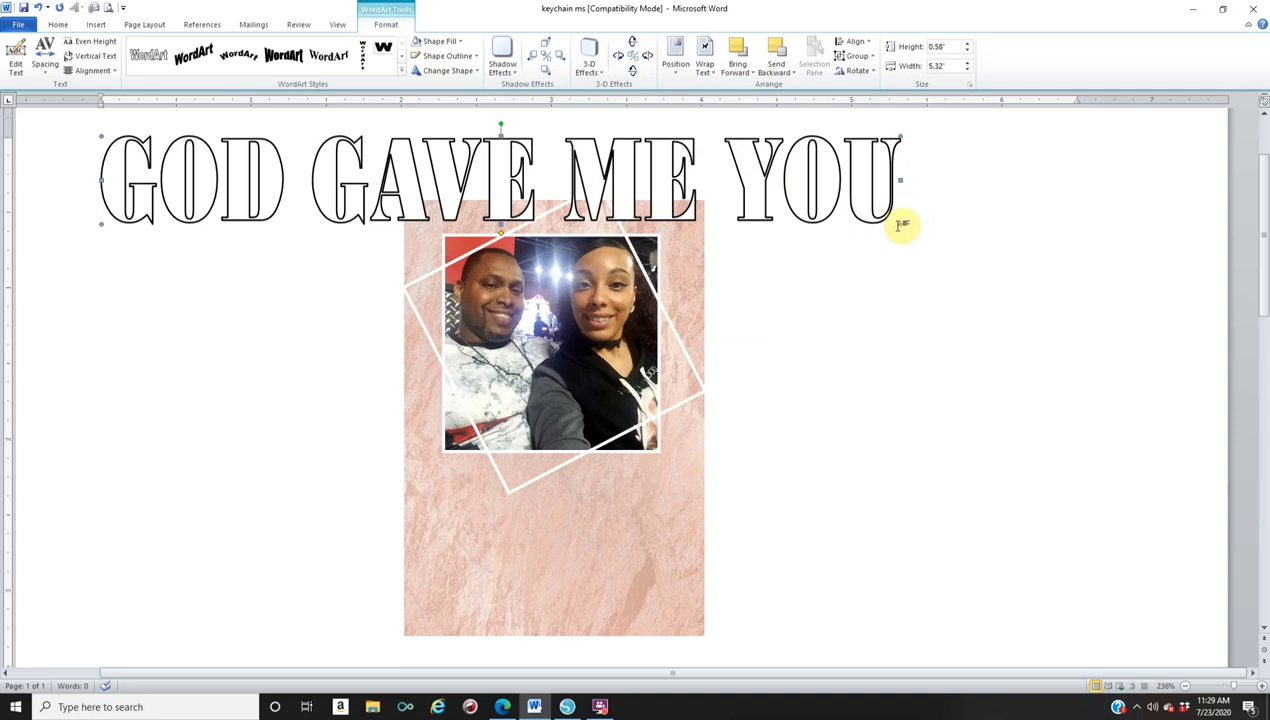
left_click_drag(899, 222, 244, 193)
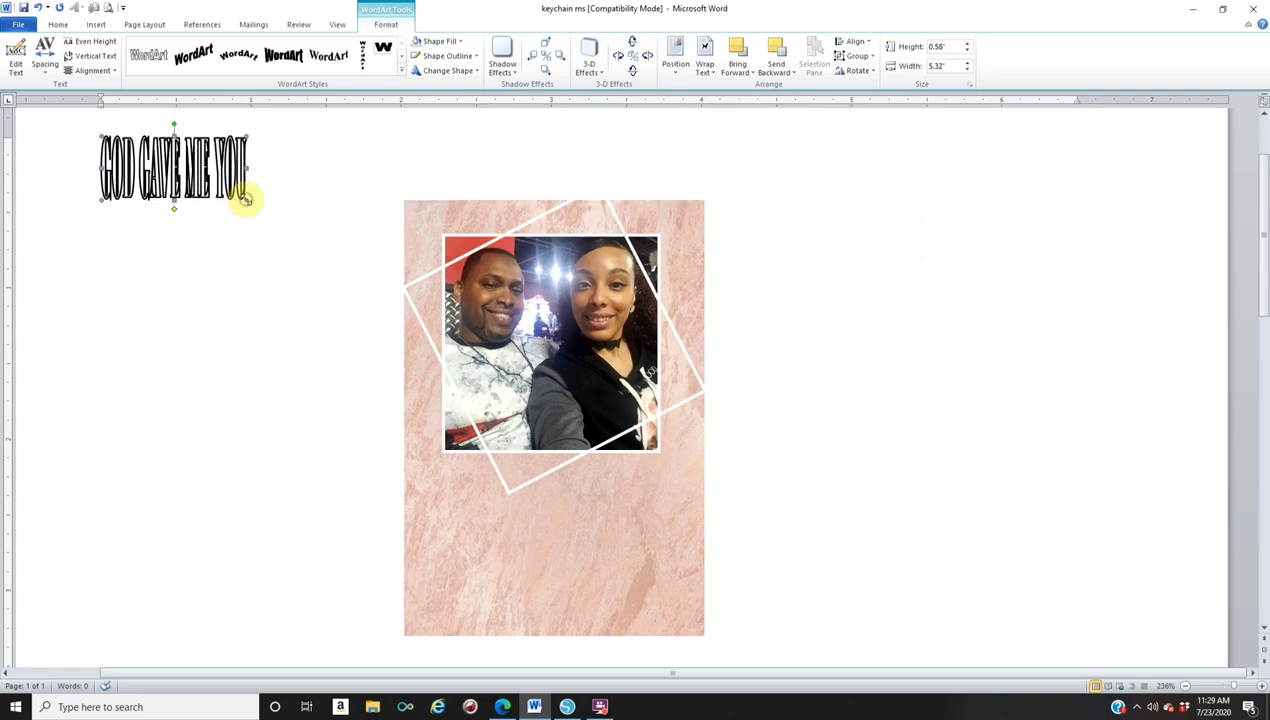
Step: Give the WordArt a black fill without outline, and place it, flattened, on the marble just below the photo
left_click(435, 42)
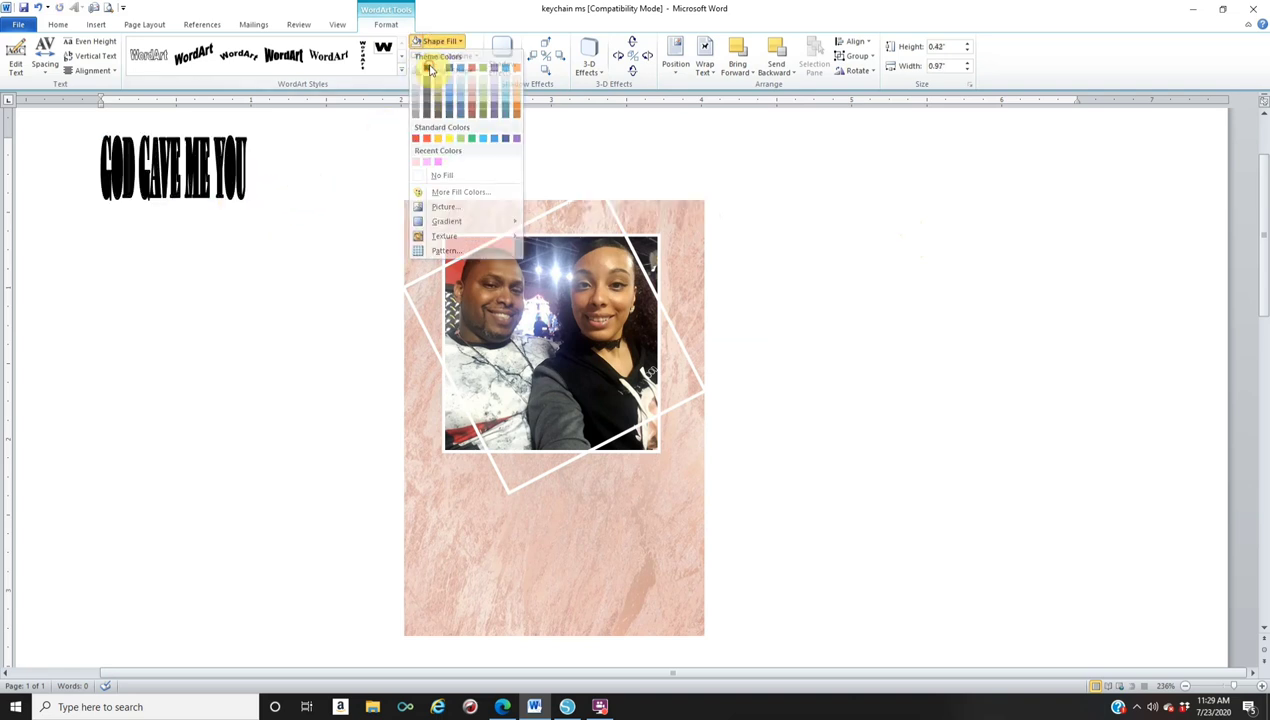
left_click(426, 68)
left_click(447, 55)
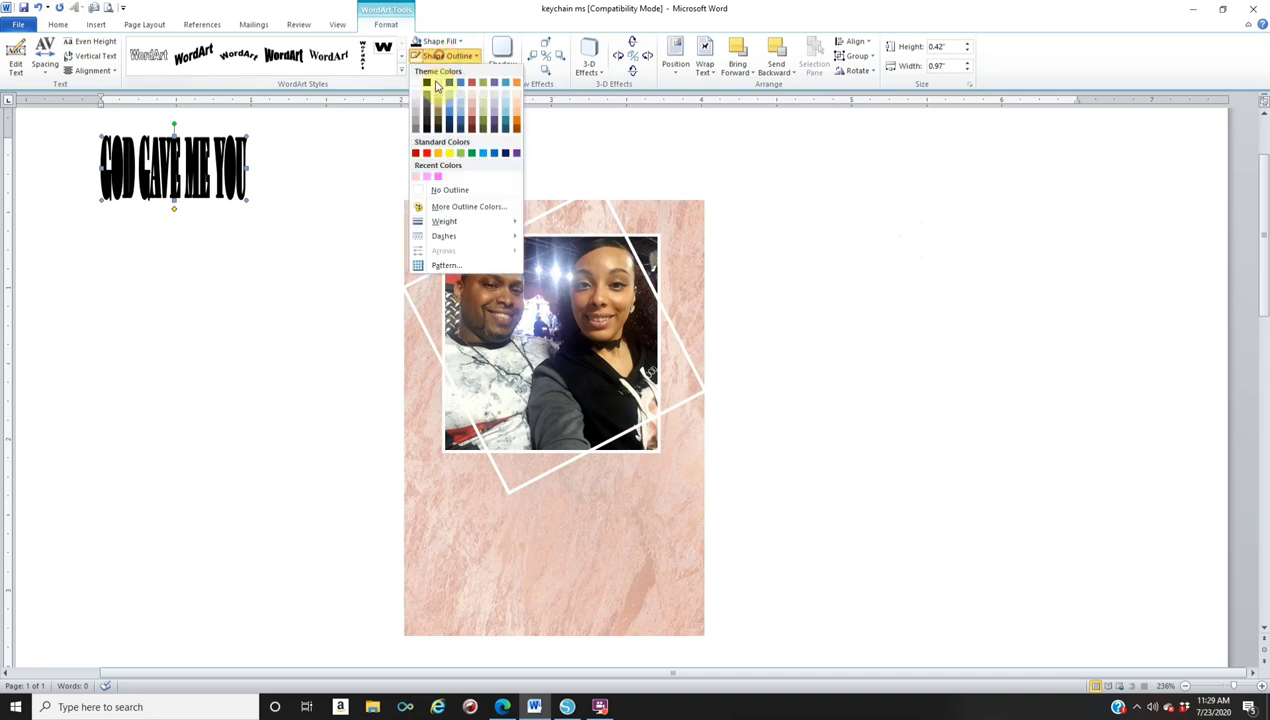
left_click(440, 189)
left_click_drag(174, 201, 498, 508)
left_click(947, 448)
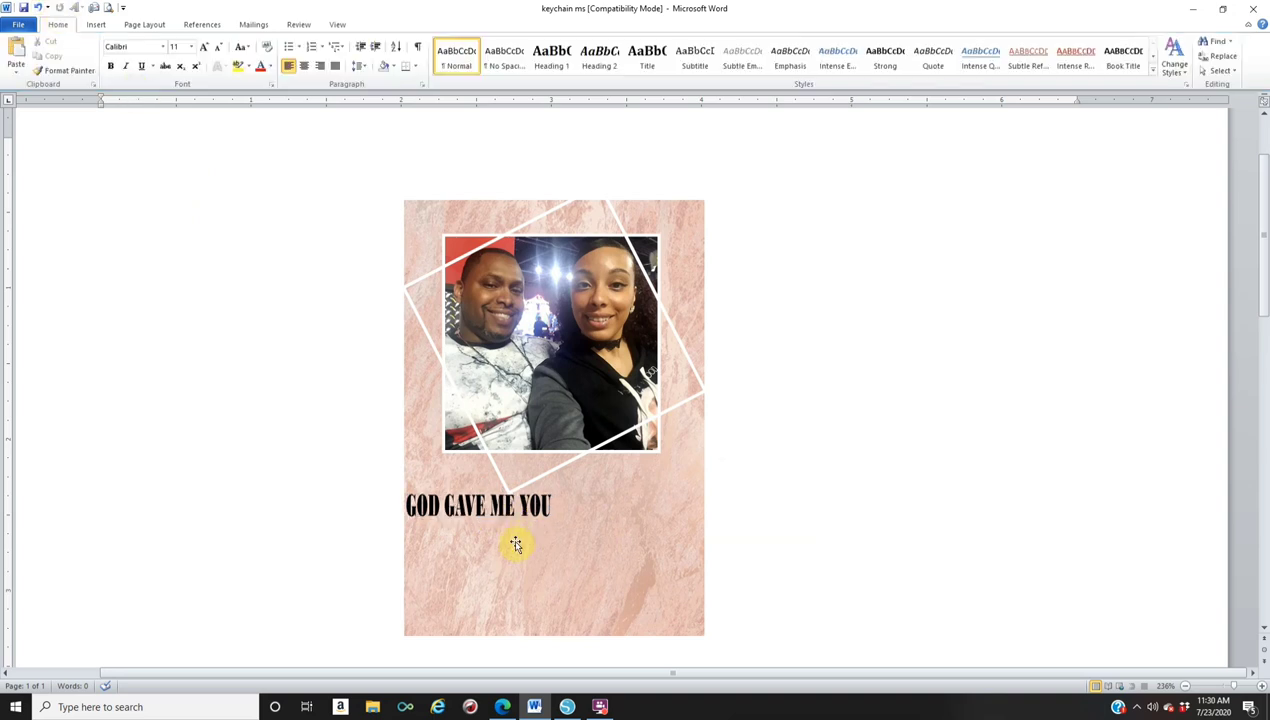
Step: Duplicate the "GOD GAVE ME YOU" WordArt by copying and pasting it
left_click(470, 510)
right_click(472, 510)
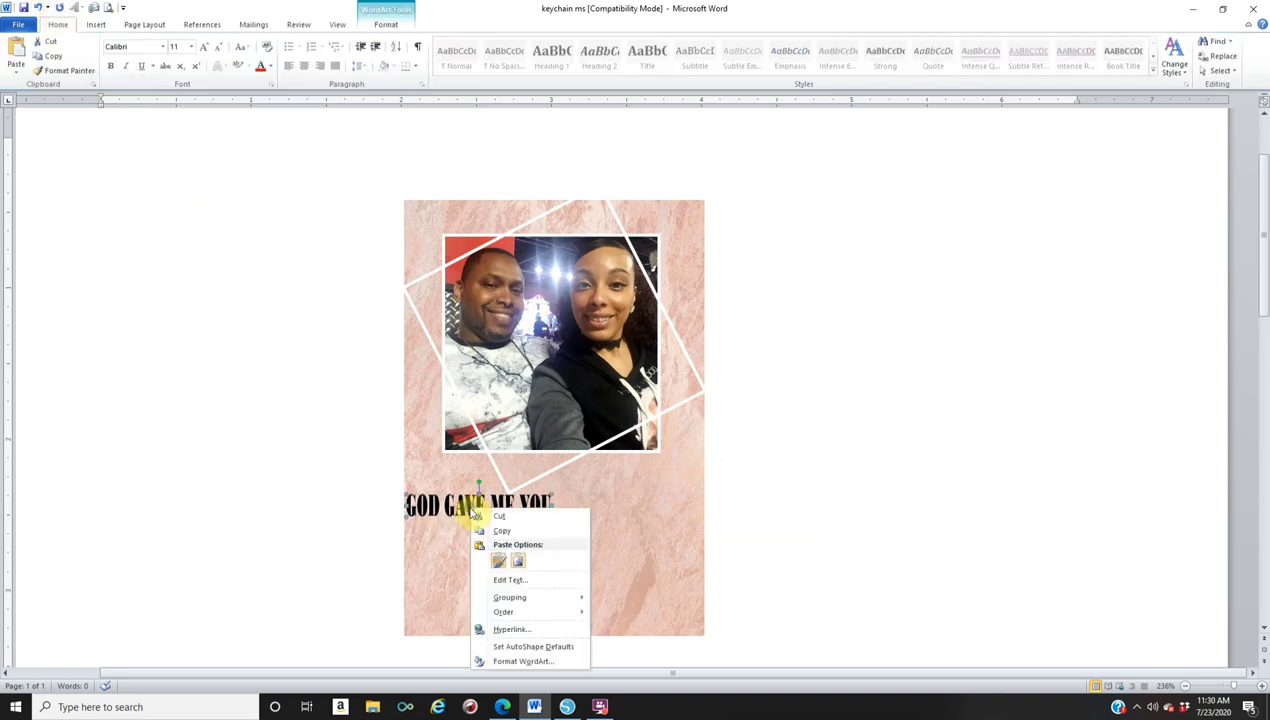
left_click(500, 530)
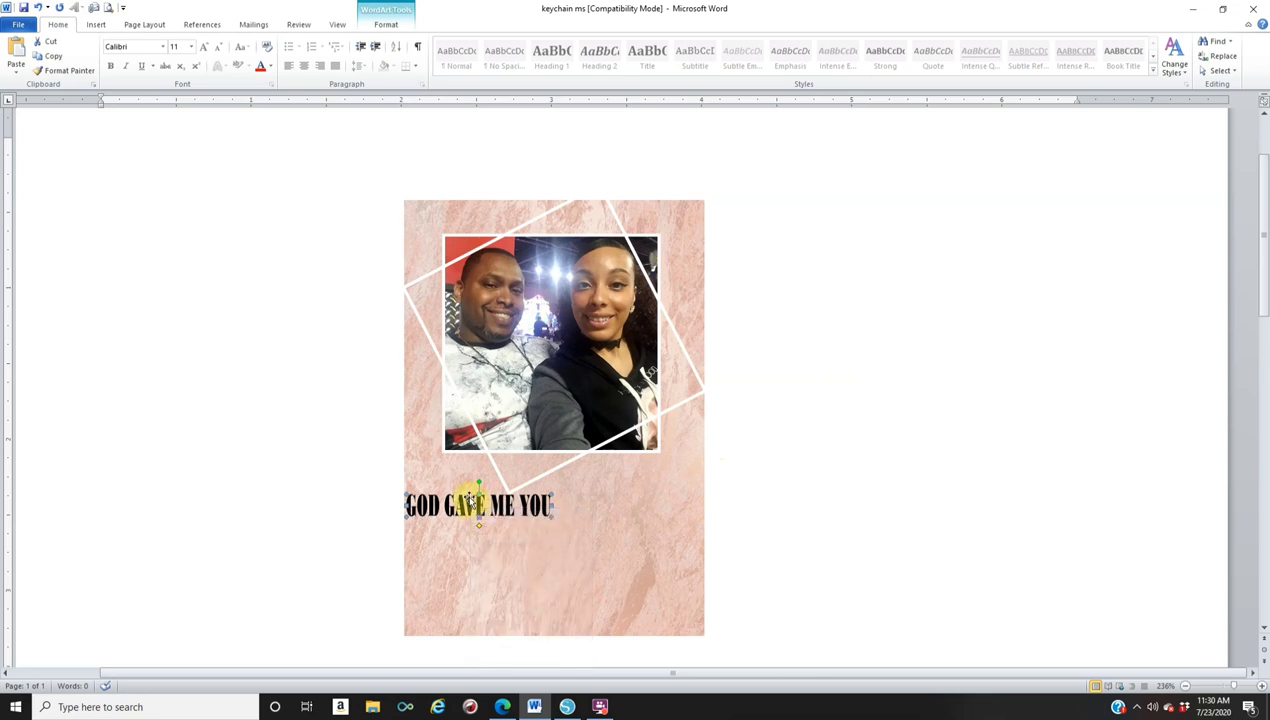
right_click(478, 506)
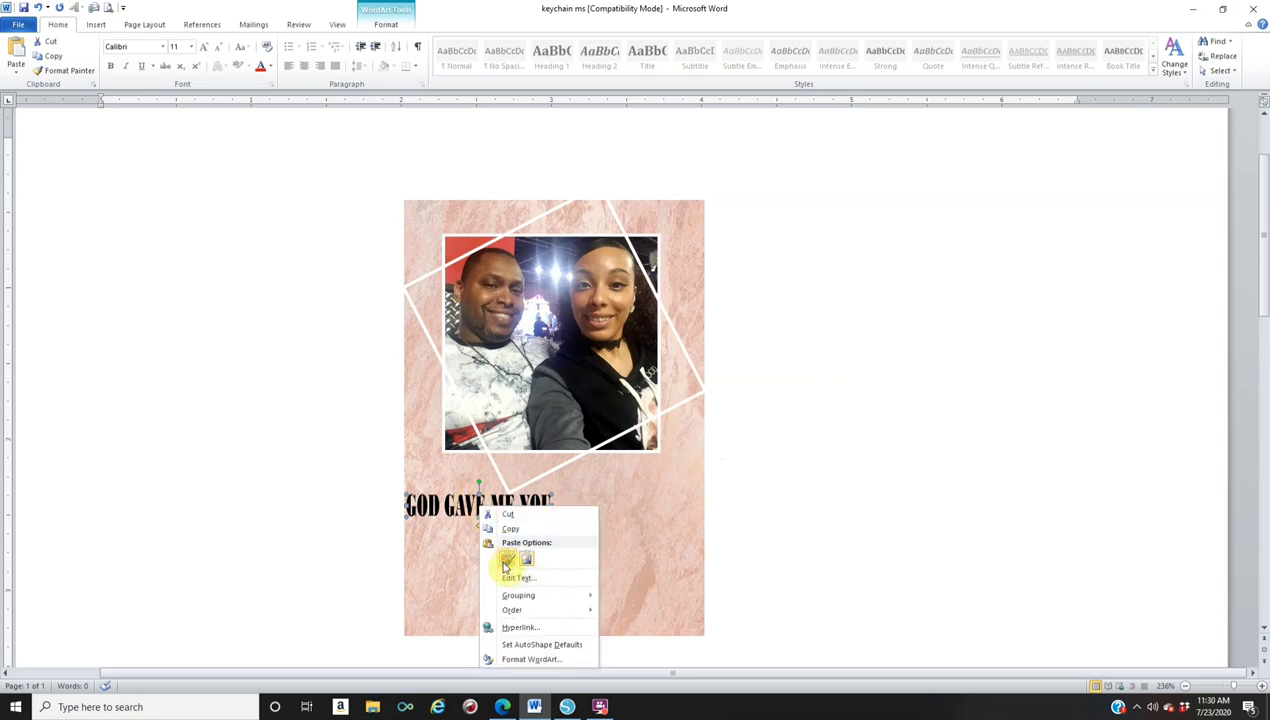
left_click(505, 560)
Step: Change the duplicated WordArt's text to "Blake Shelton" and its font to Bodoni MT
scroll(550, 550, "down", 3)
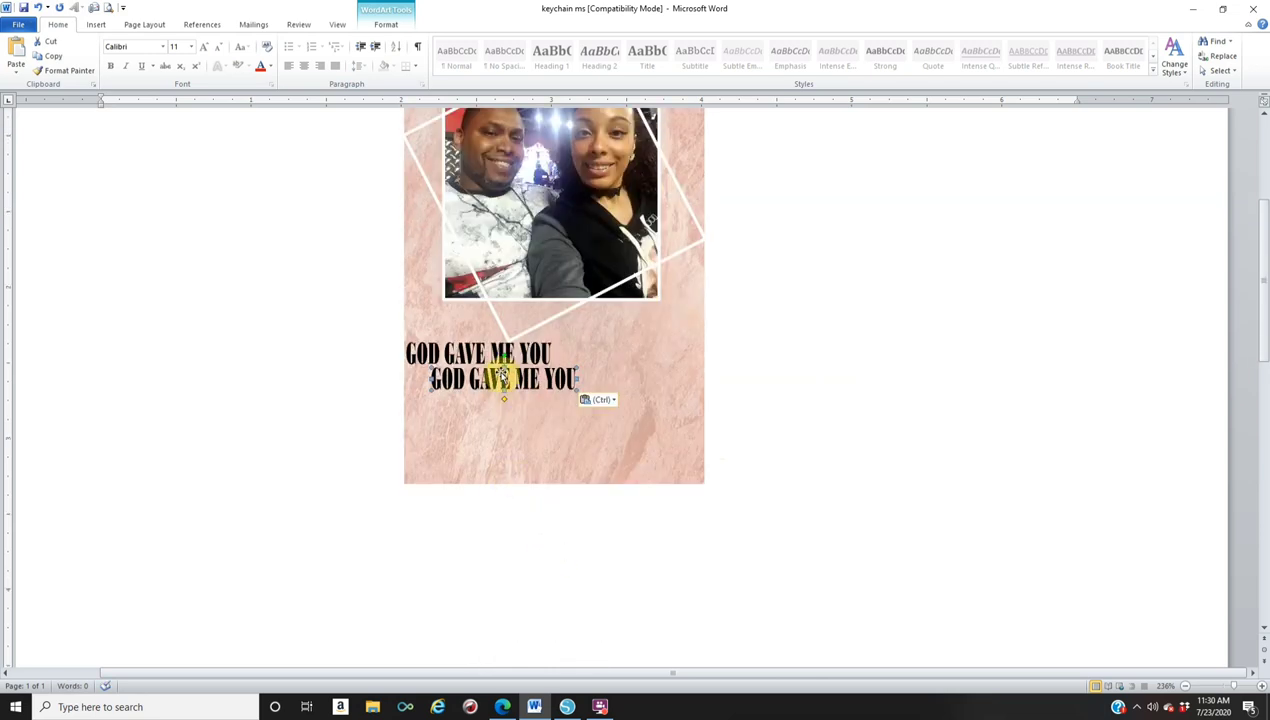
right_click(503, 380)
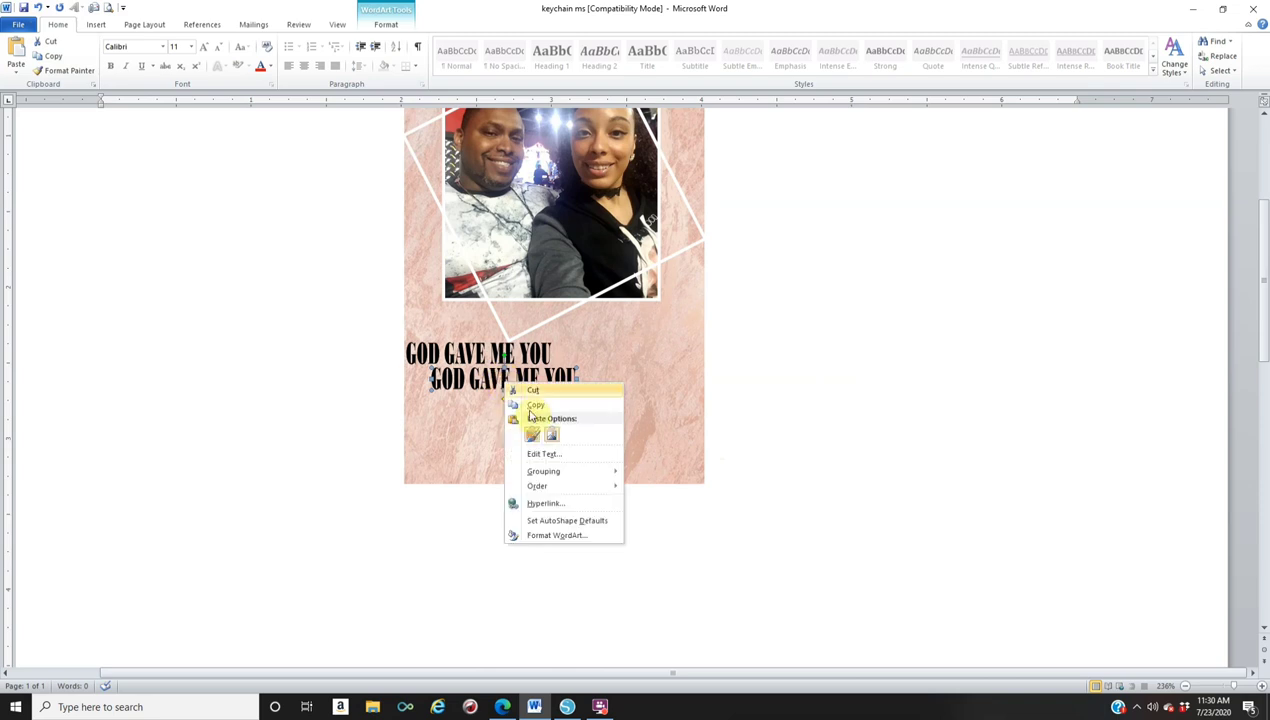
left_click(541, 452)
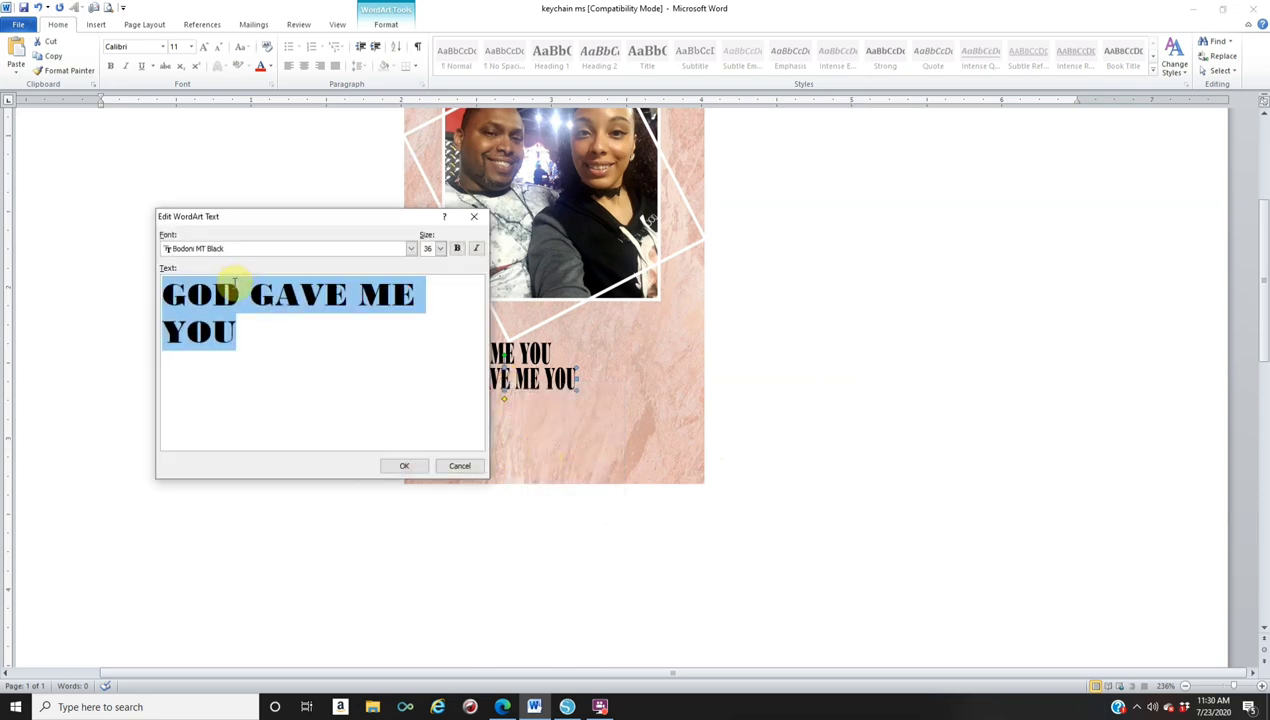
left_click(412, 250)
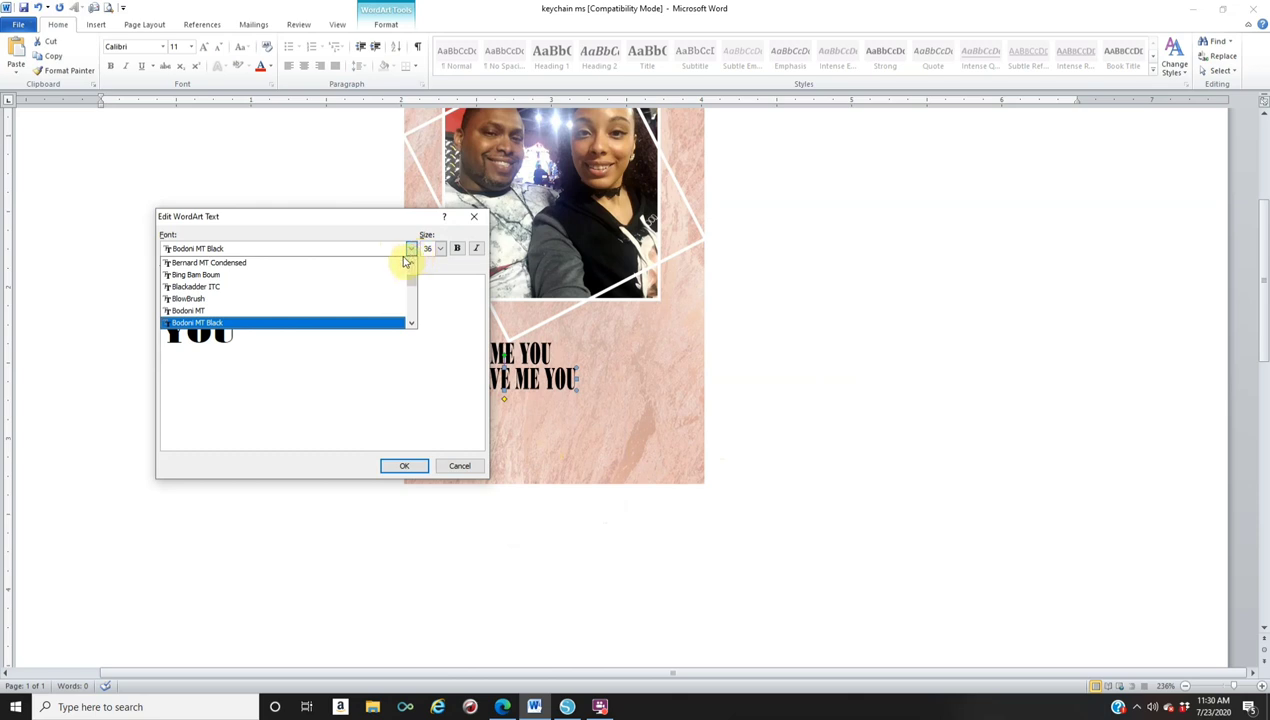
left_click(337, 318)
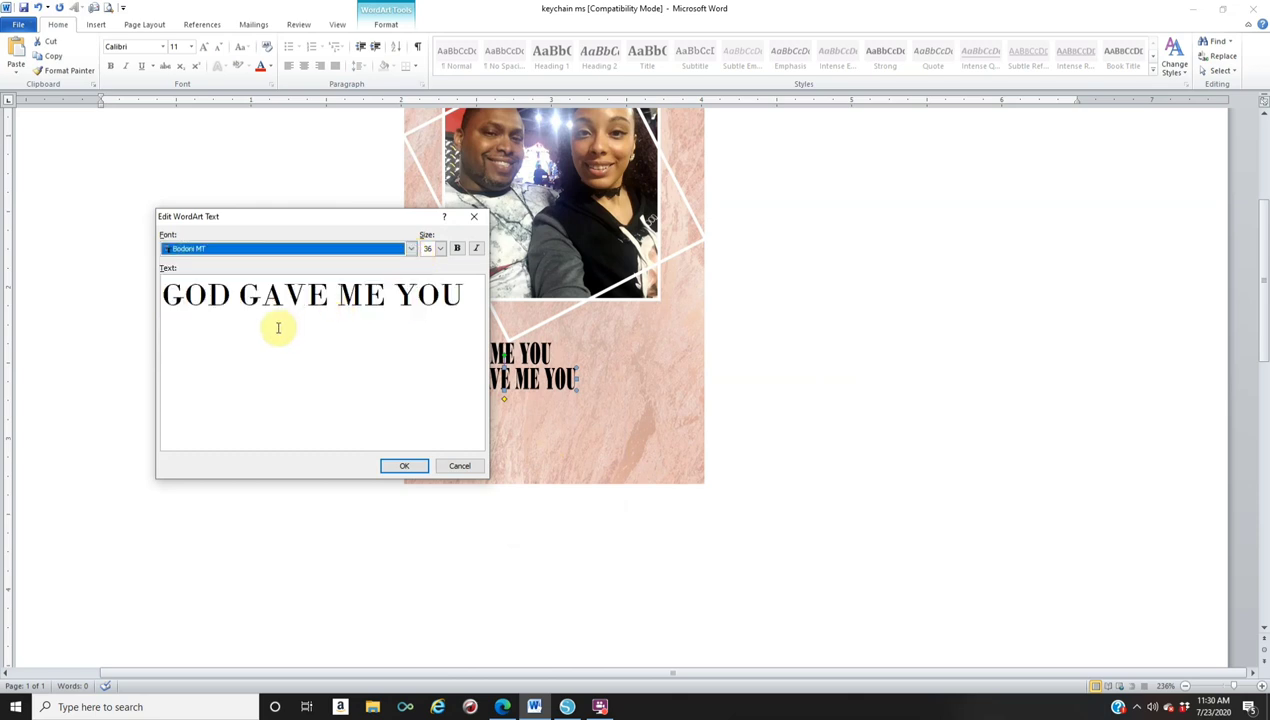
left_click_drag(461, 293, 157, 310)
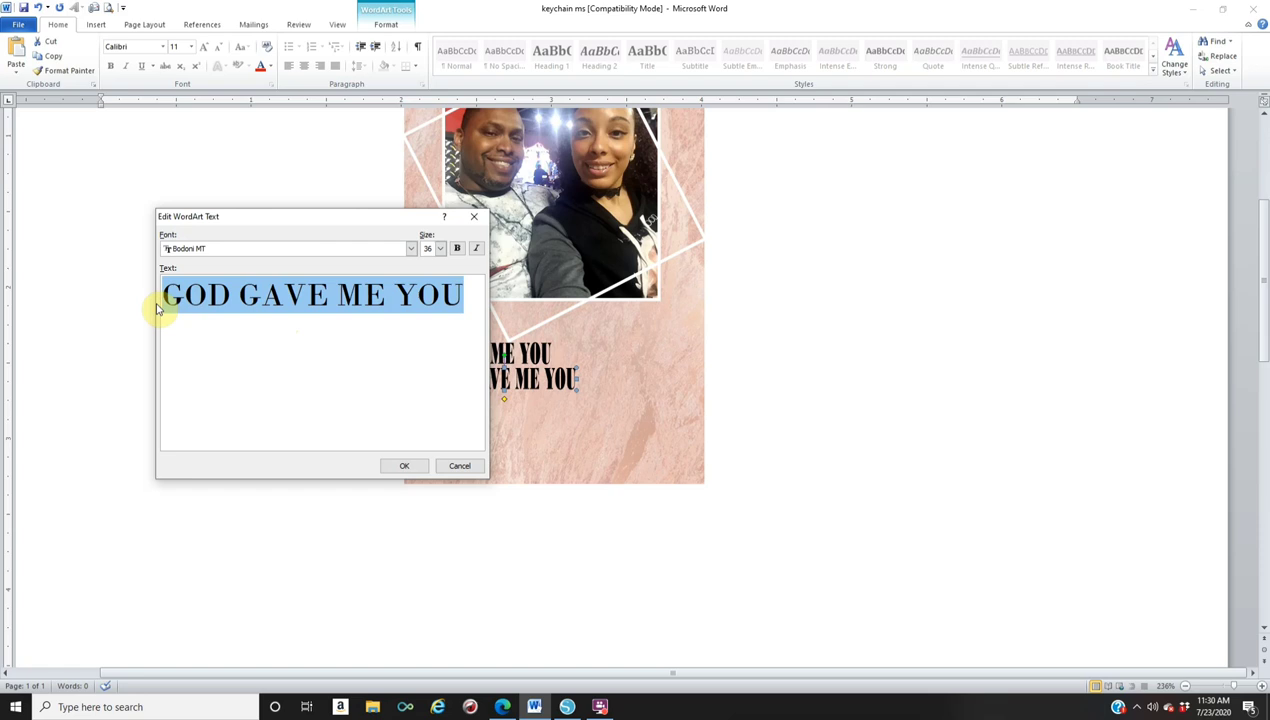
type("Blake")
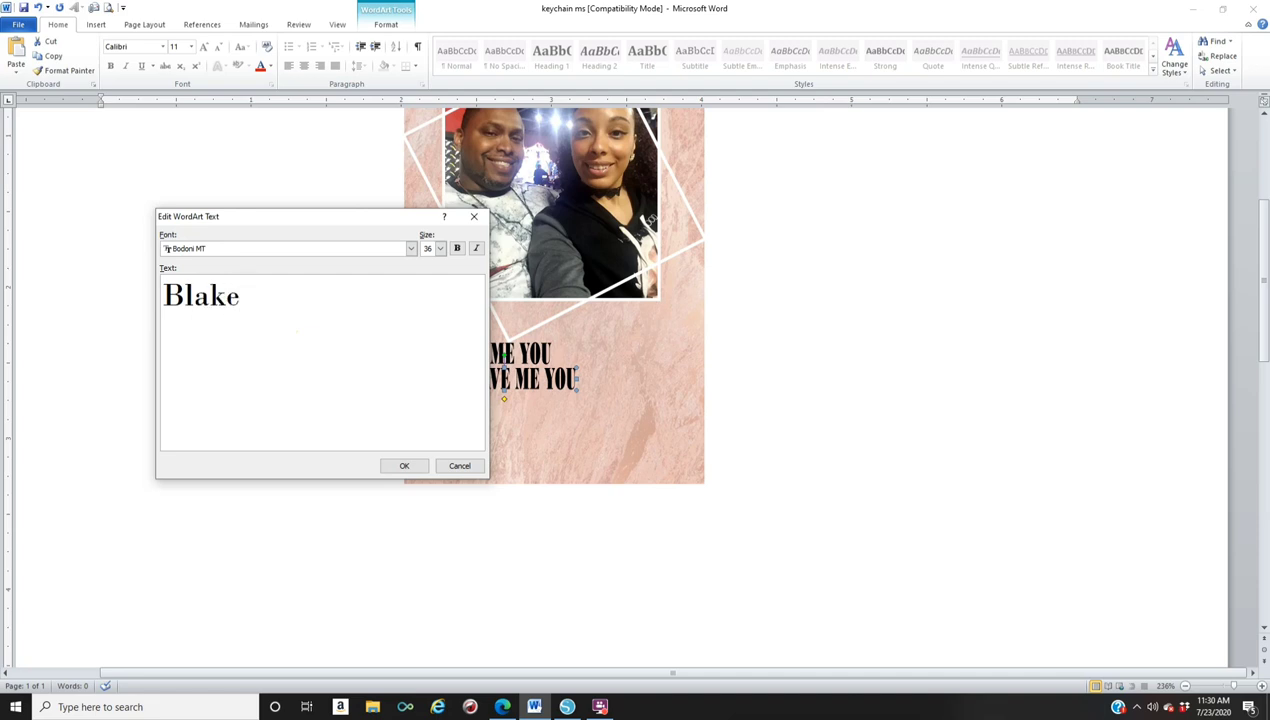
type(" Shelton")
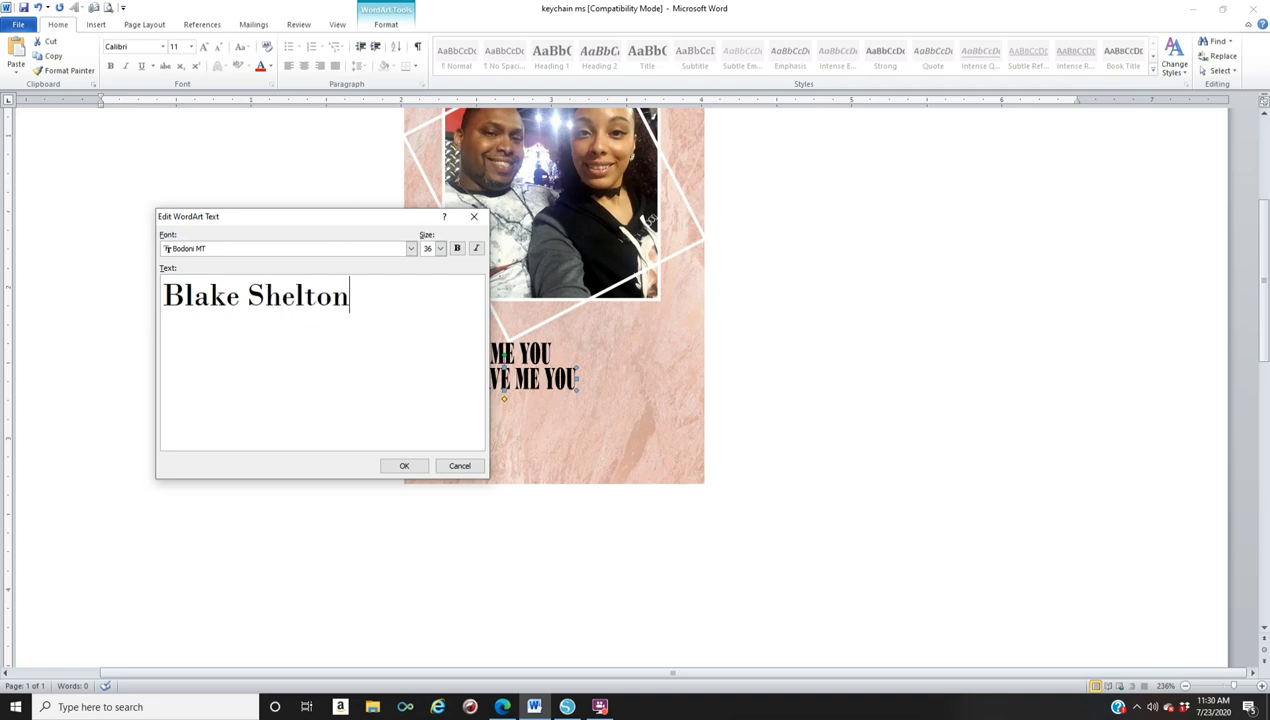
left_click(400, 467)
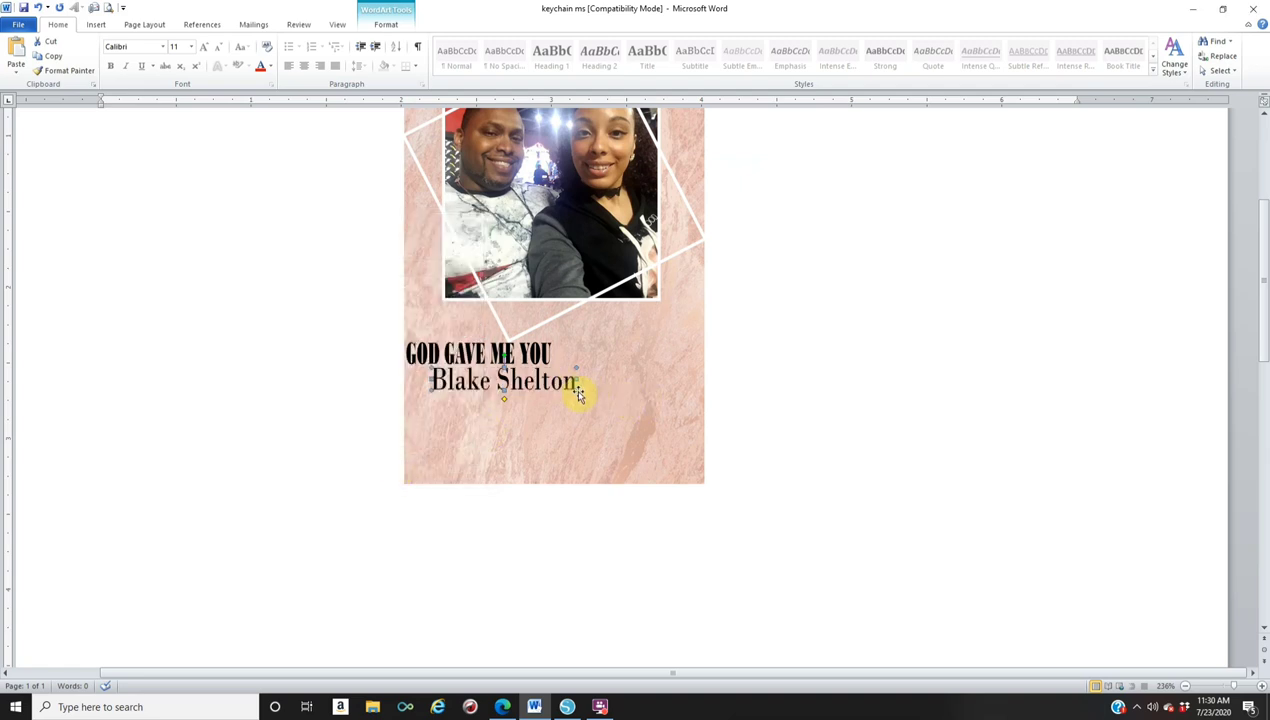
Step: Shrink the "Blake Shelton" WordArt slightly and nudge it left until it sits centred under "GOD GAVE ME YOU"
left_click_drag(577, 388, 552, 385)
key("ctrl+Left")
key("ctrl+Left")
key("ctrl+Left")
key("ctrl+Left")
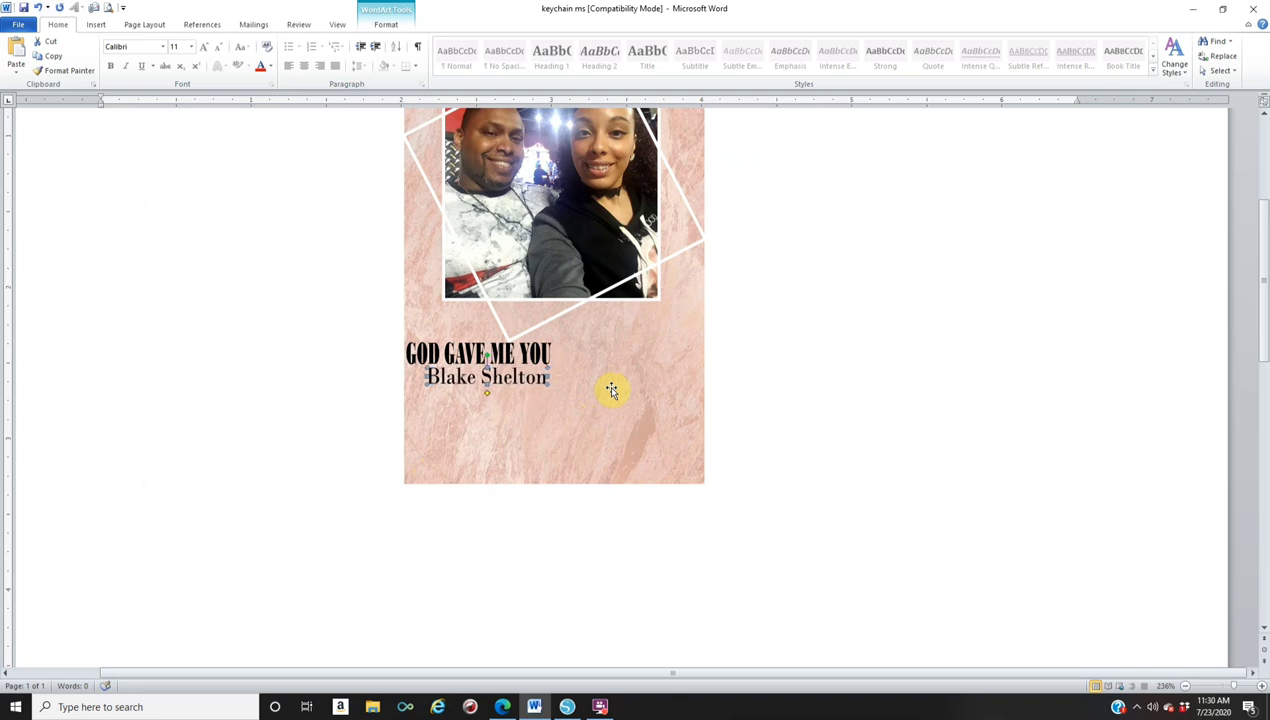
key("ctrl+Left")
key("ctrl+Left")
key("ctrl+Left")
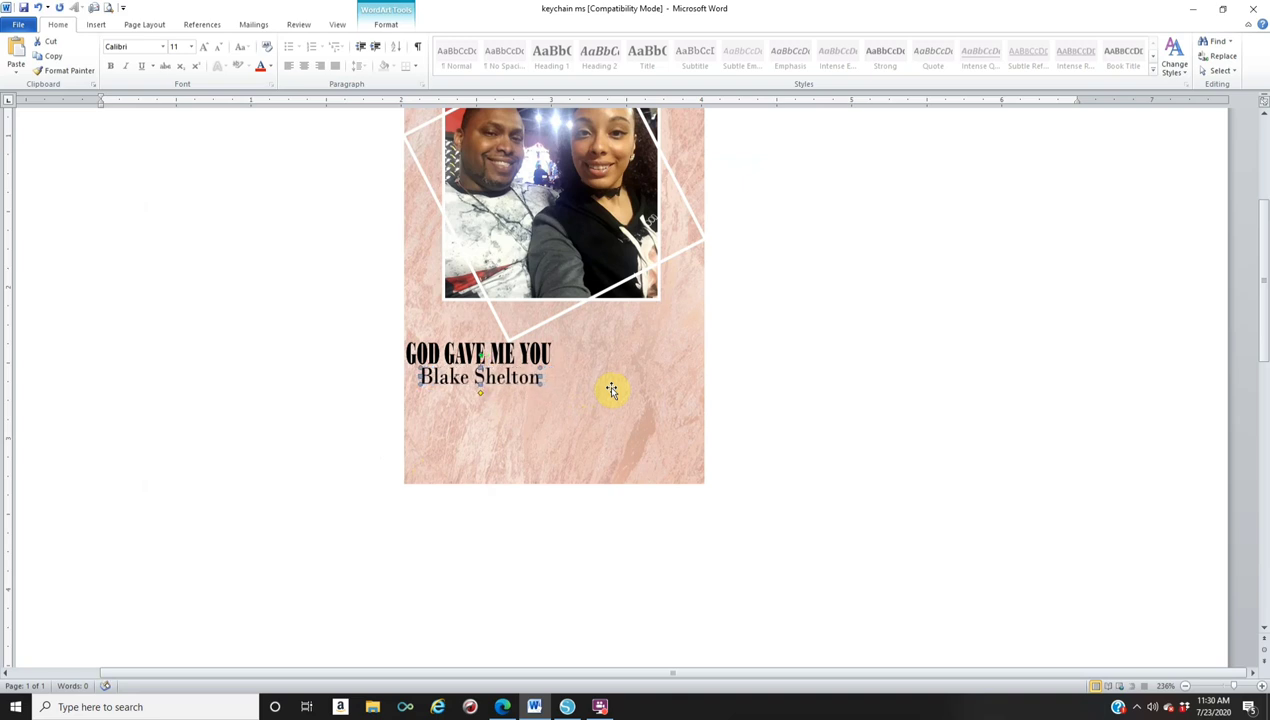
key("ctrl+Left")
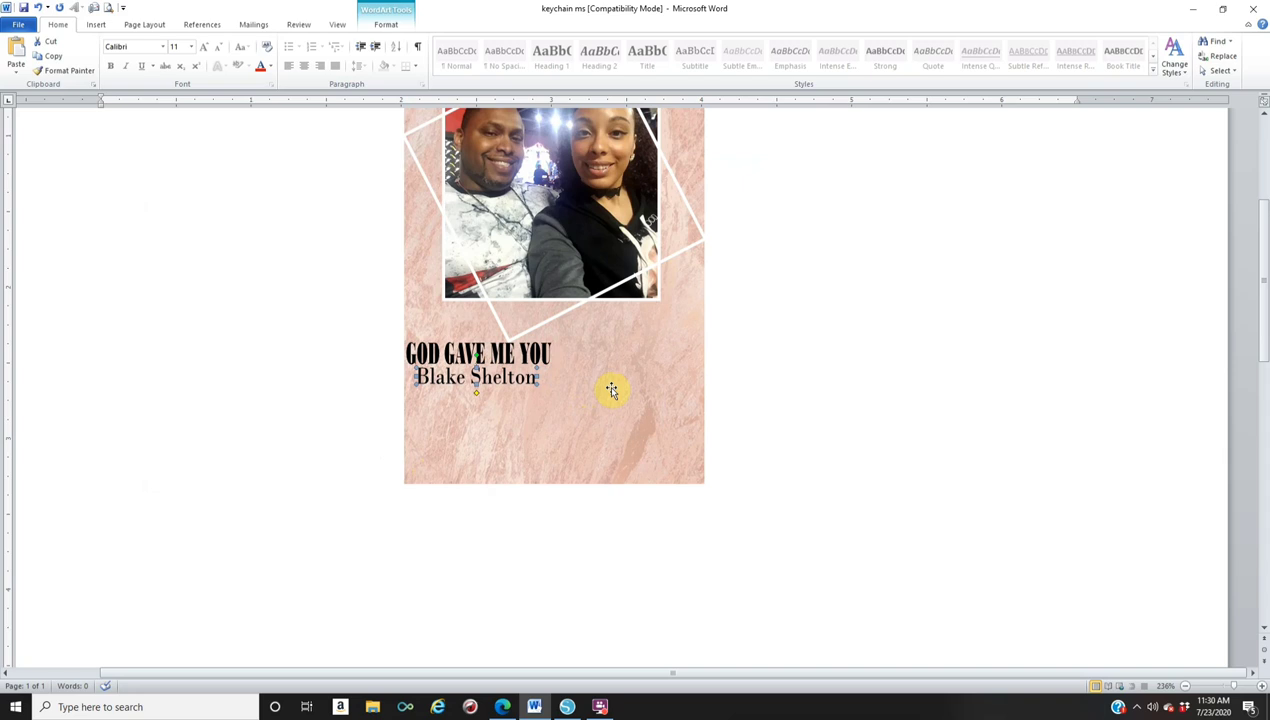
key("ctrl+Left")
left_click(858, 377)
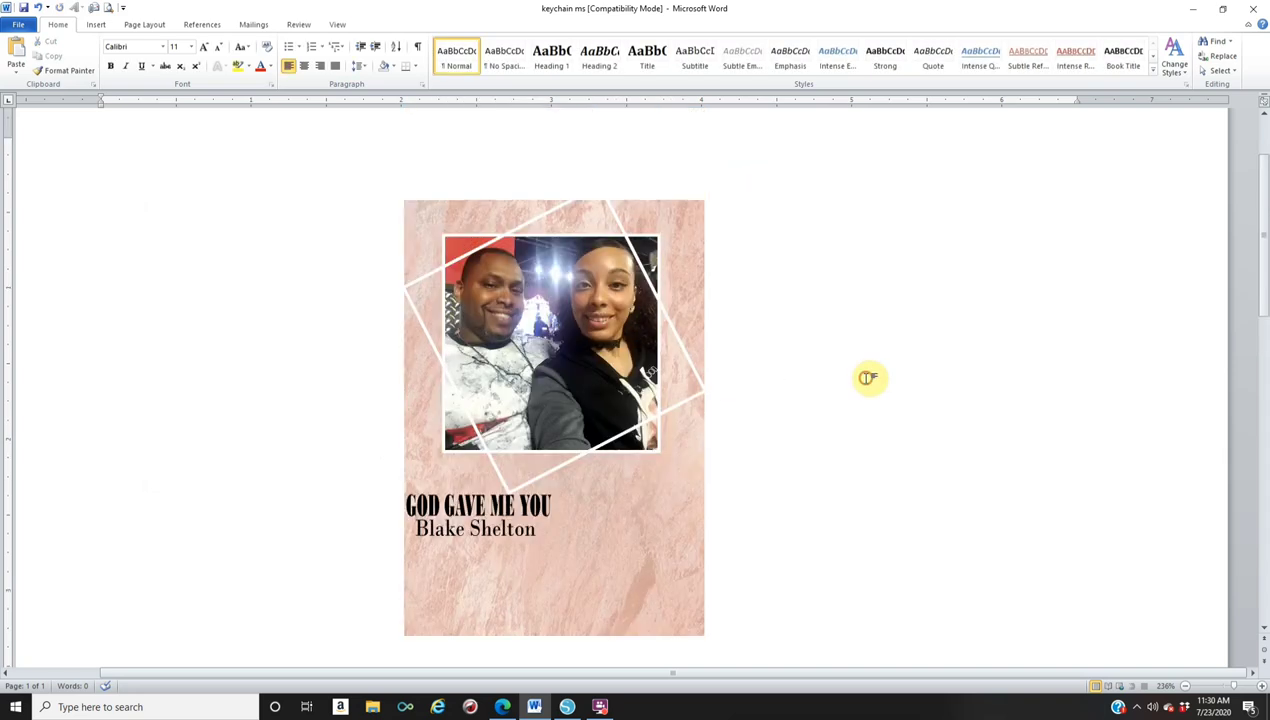
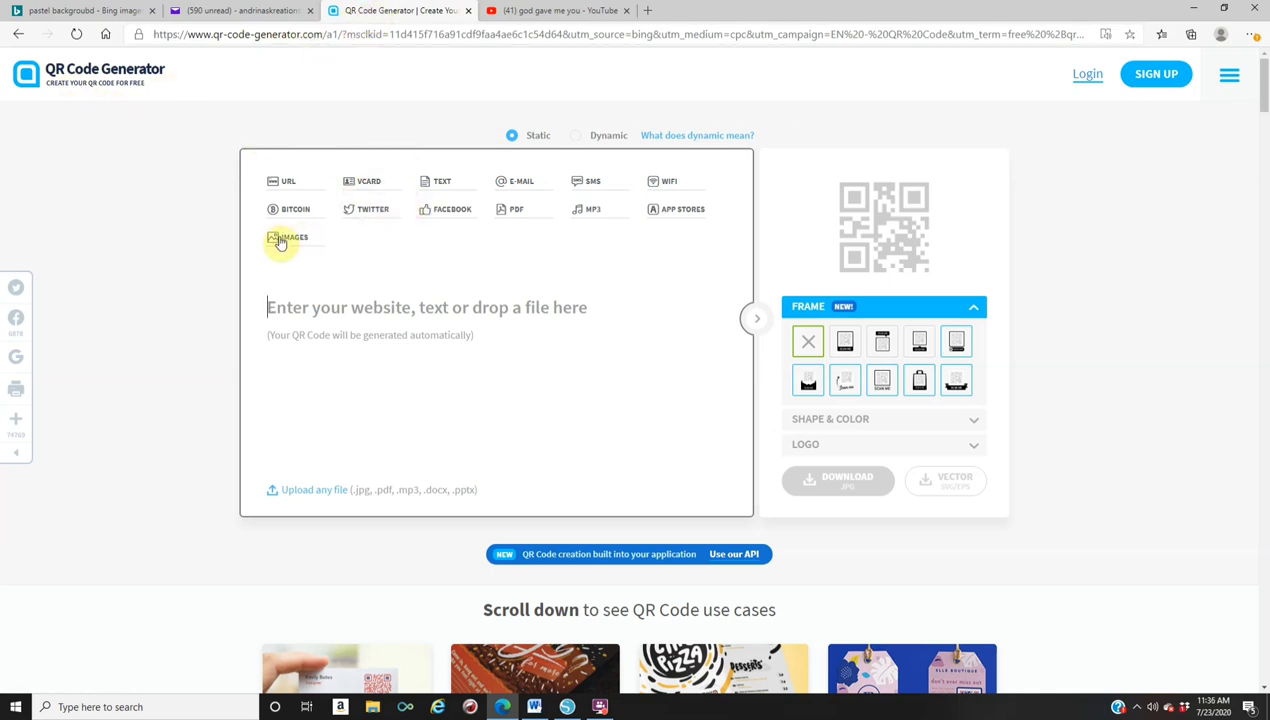
Step: Go back from the QR Code Generator page and reopen the site from the address suggestions for "qr code"
left_click(18, 36)
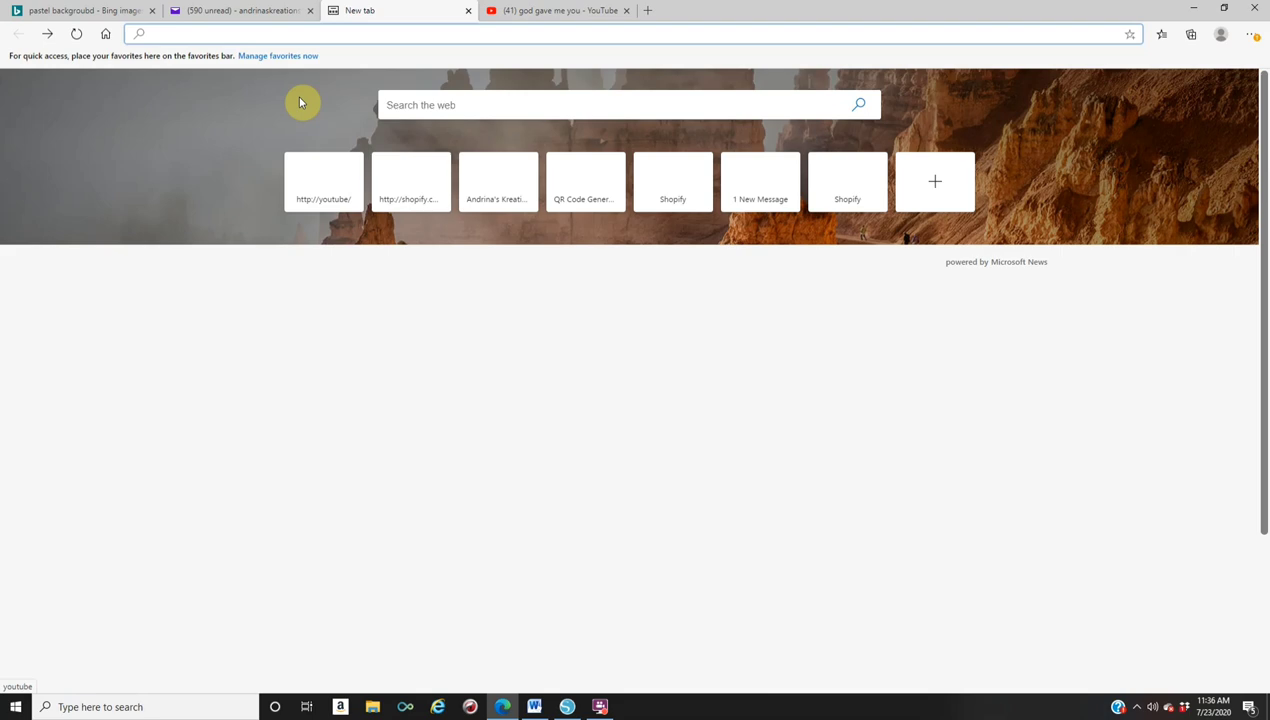
type("qr code")
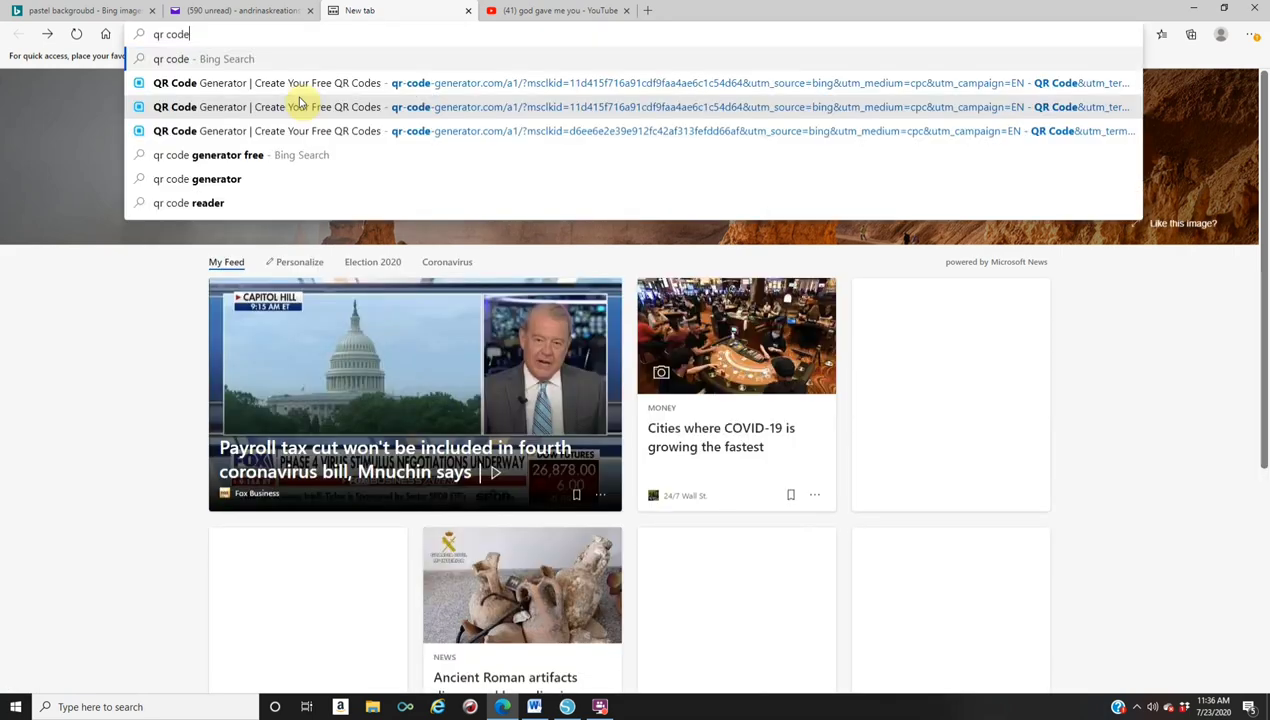
left_click(308, 86)
left_click(323, 88)
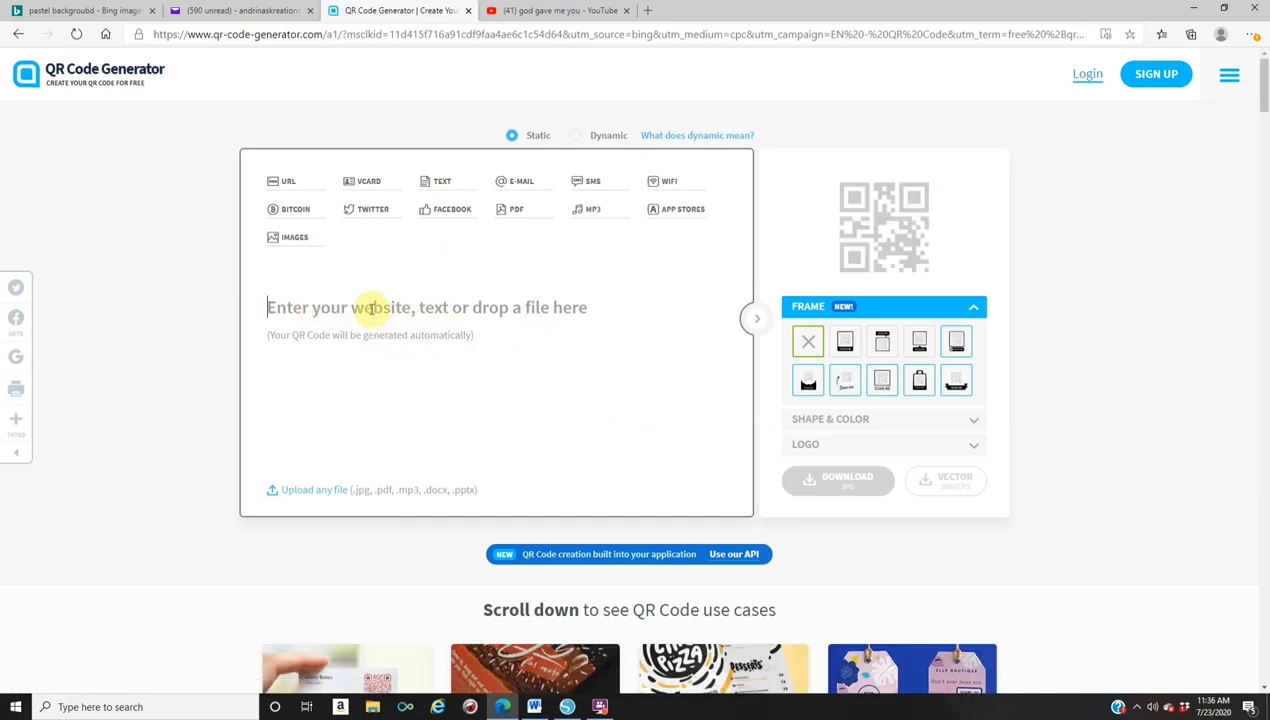
Step: Open the "God Gave Me You - Blake Shelton (lyrics)" video from the YouTube results and pause playback
left_click(553, 12)
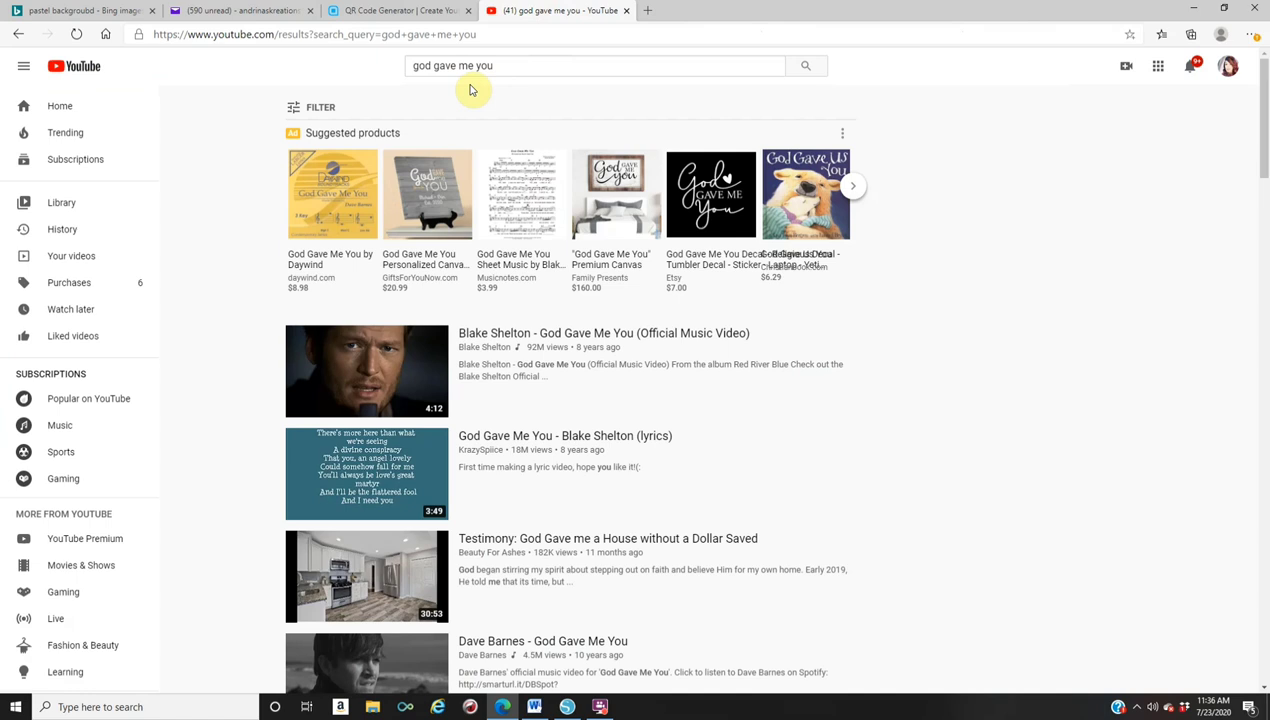
left_click(573, 437)
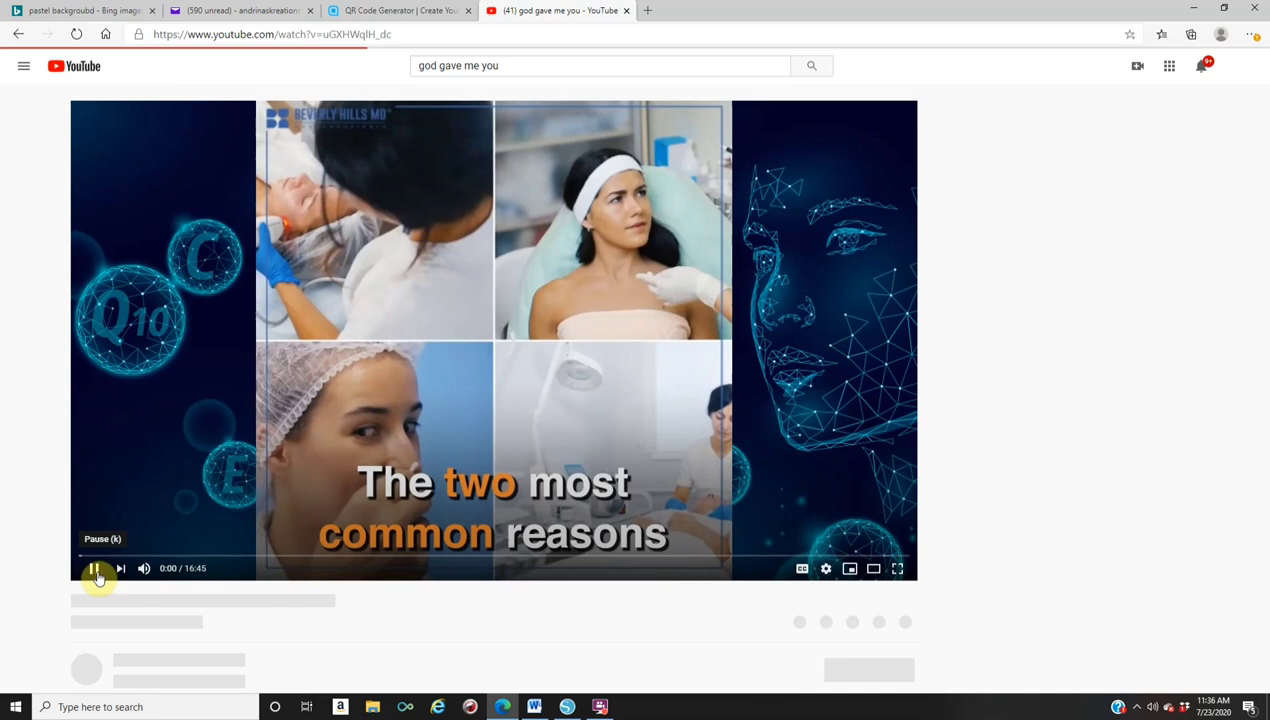
left_click(95, 572)
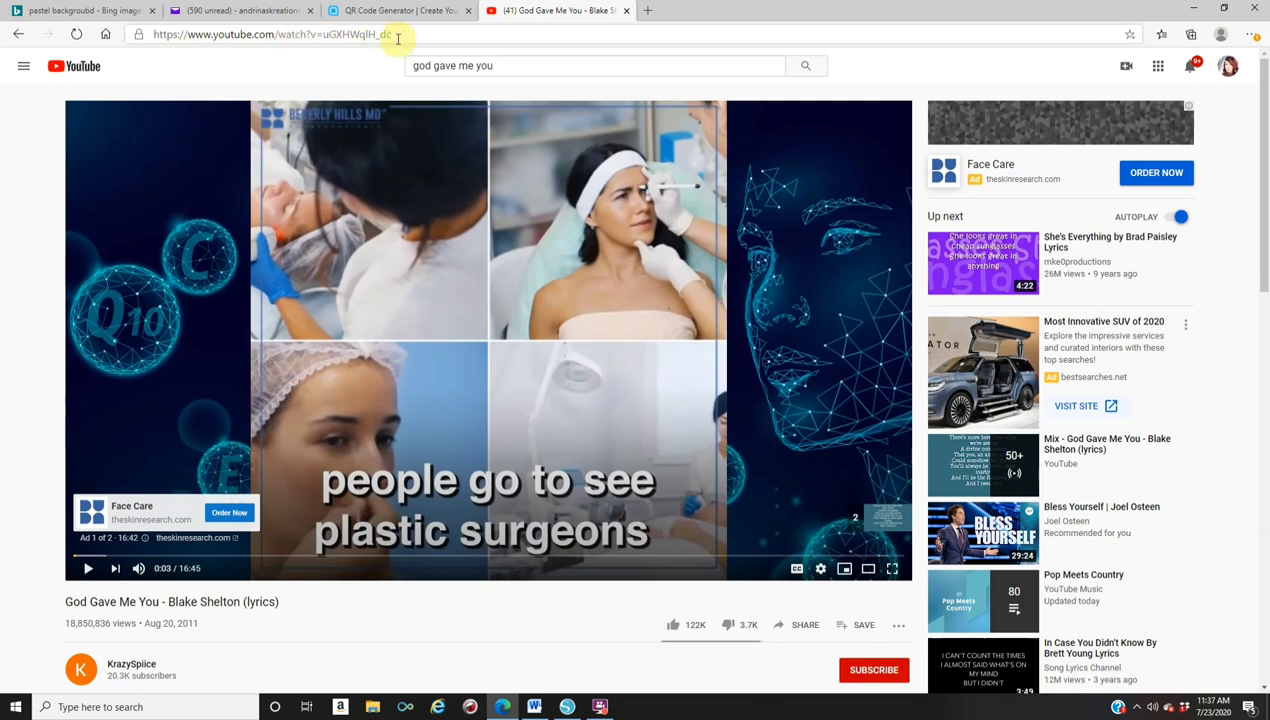
Step: Copy the YouTube video's web address and paste it into the QR Code Generator as the code's content
left_click_drag(397, 36, 110, 34)
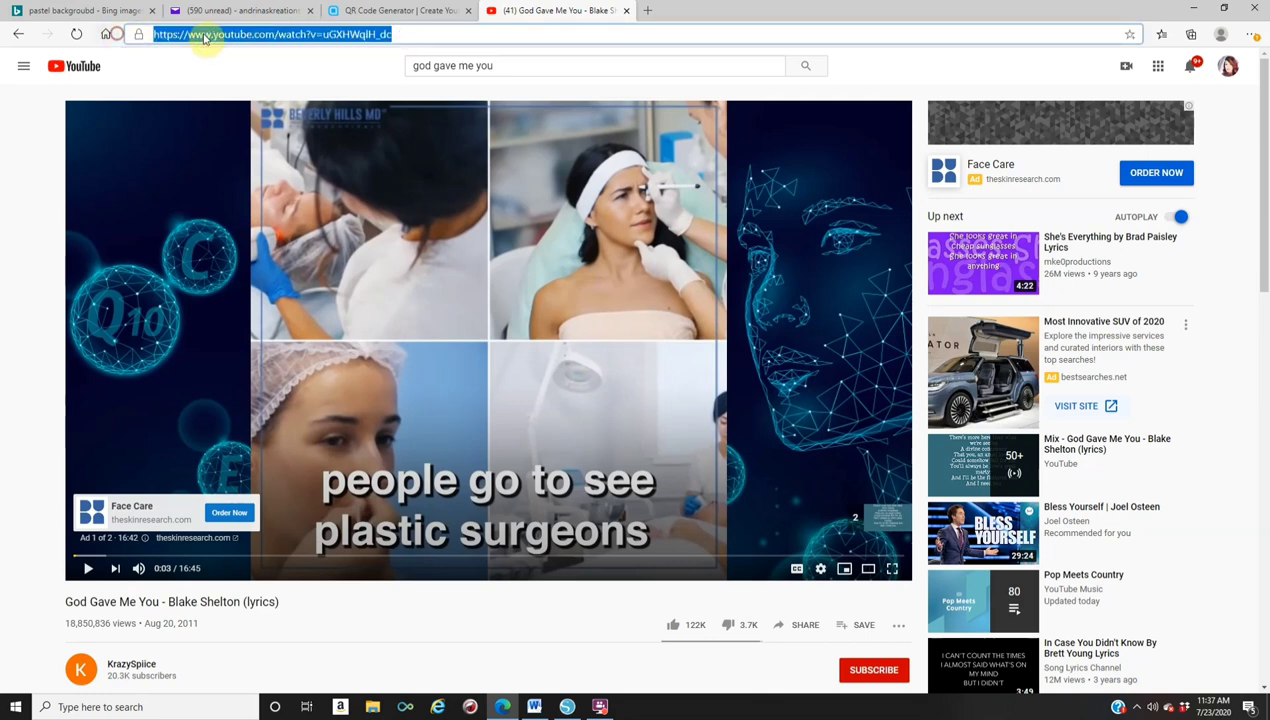
right_click(242, 36)
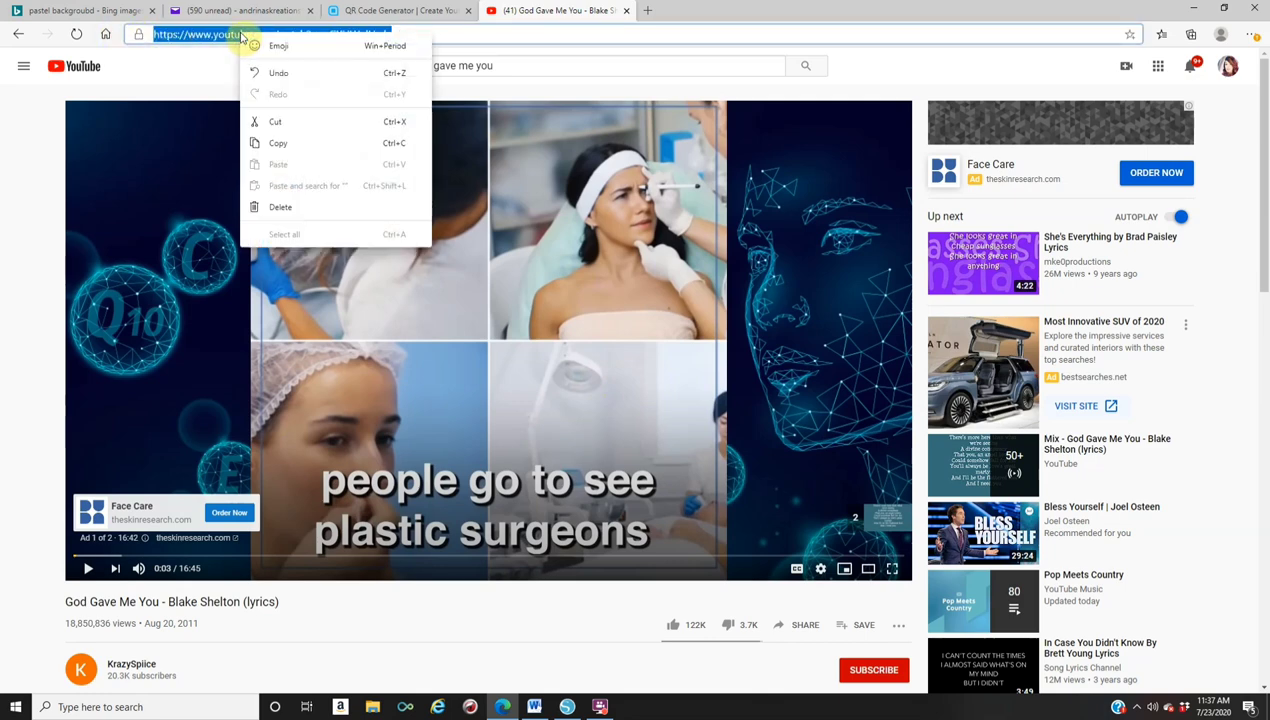
left_click(291, 145)
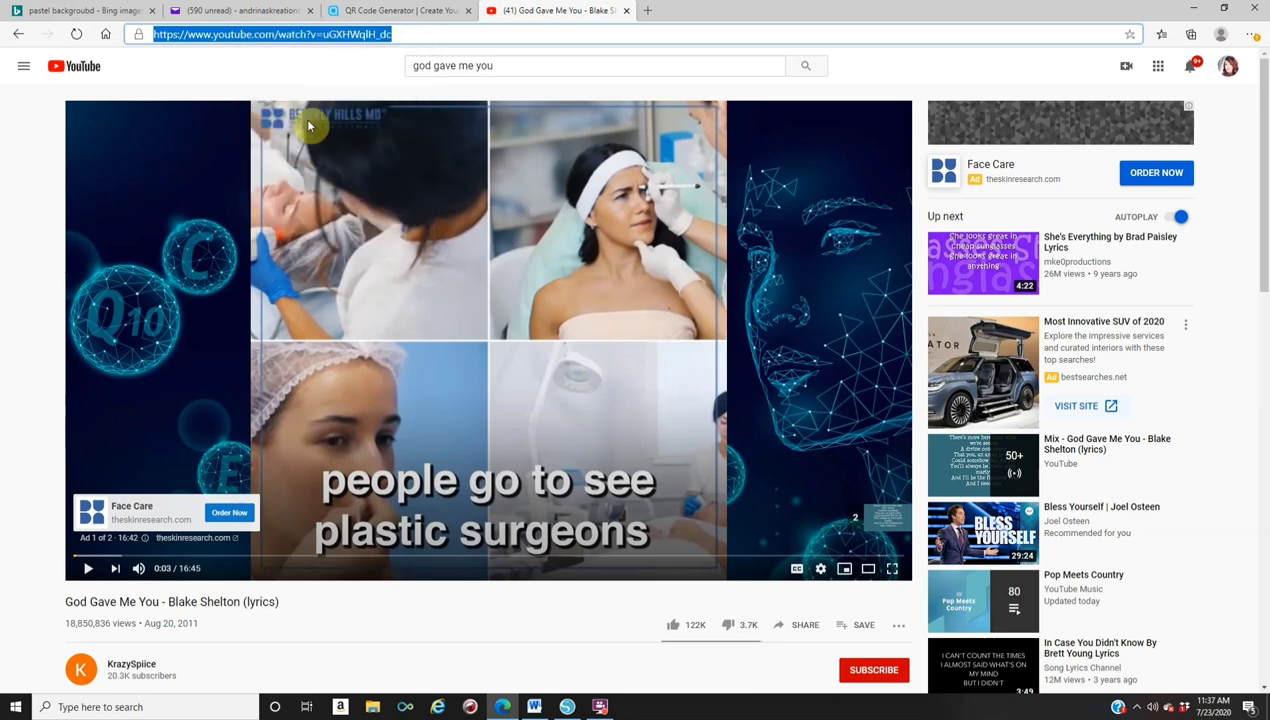
left_click(354, 13)
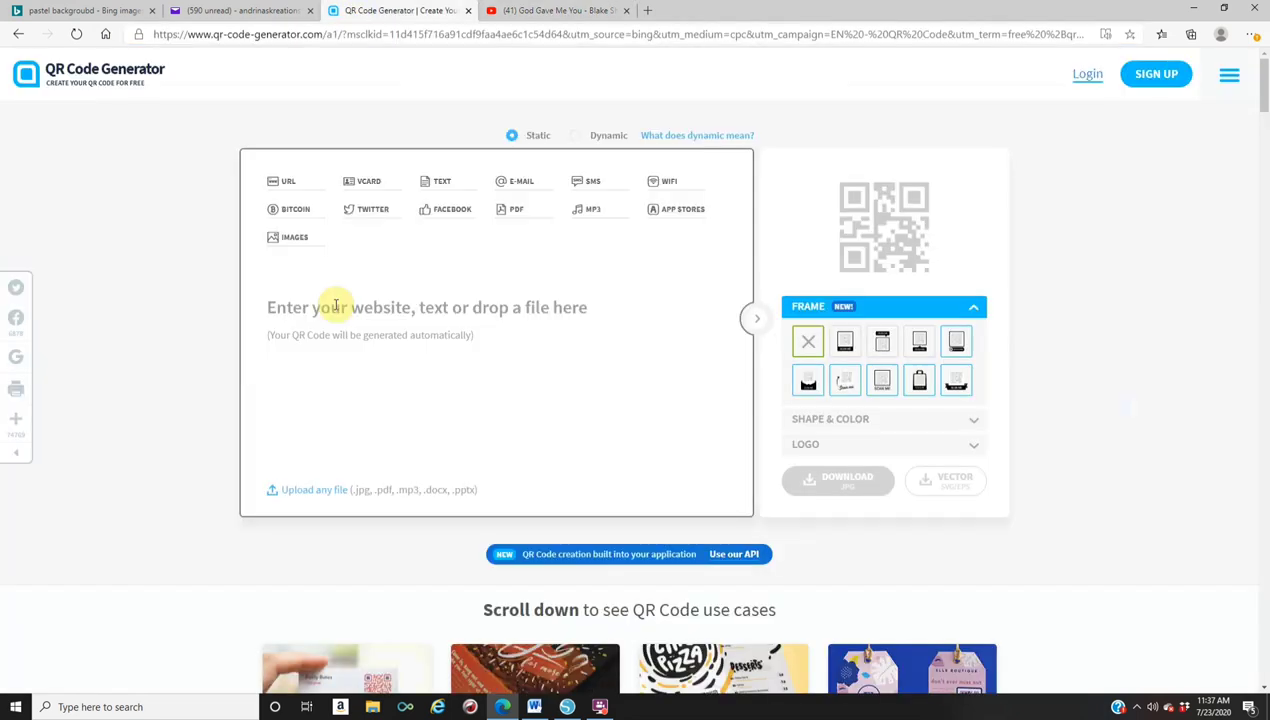
right_click(334, 305)
left_click(373, 436)
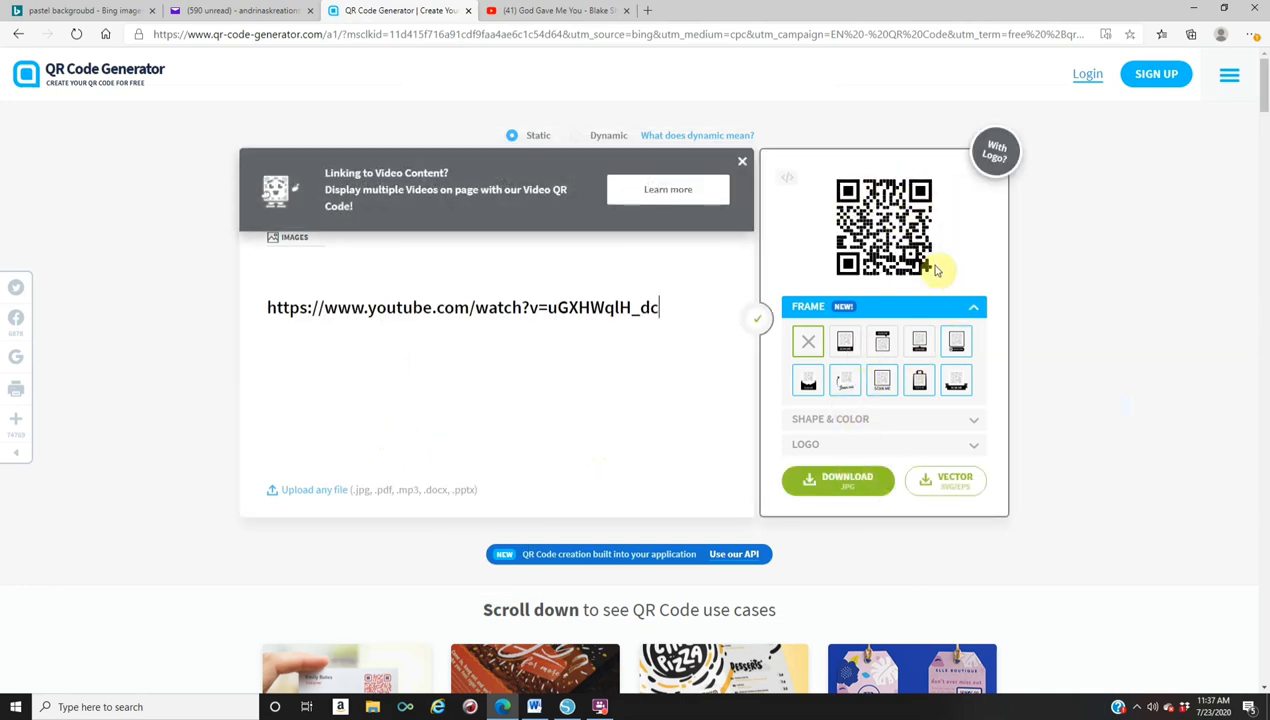
Step: Add the "SCAN ME" logo with corner brackets to the QR code, download the image, and dismiss the sign-up offer
left_click(834, 447)
left_click(879, 391)
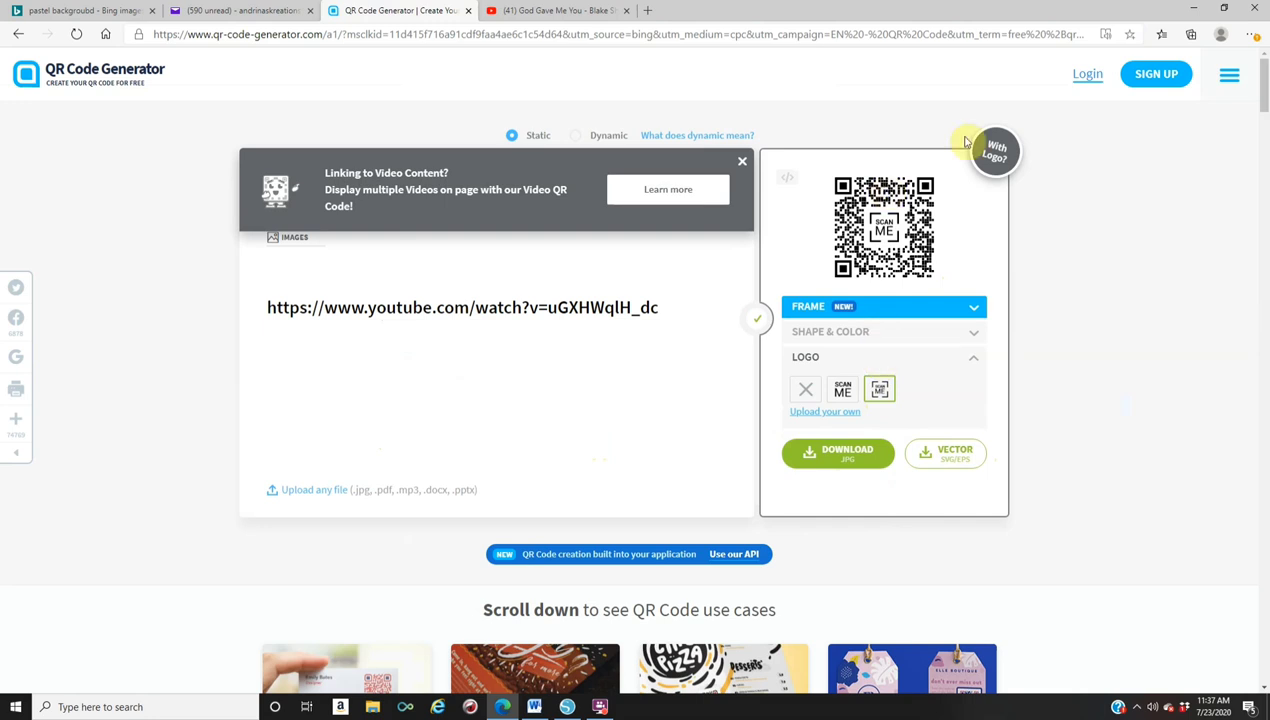
left_click(827, 459)
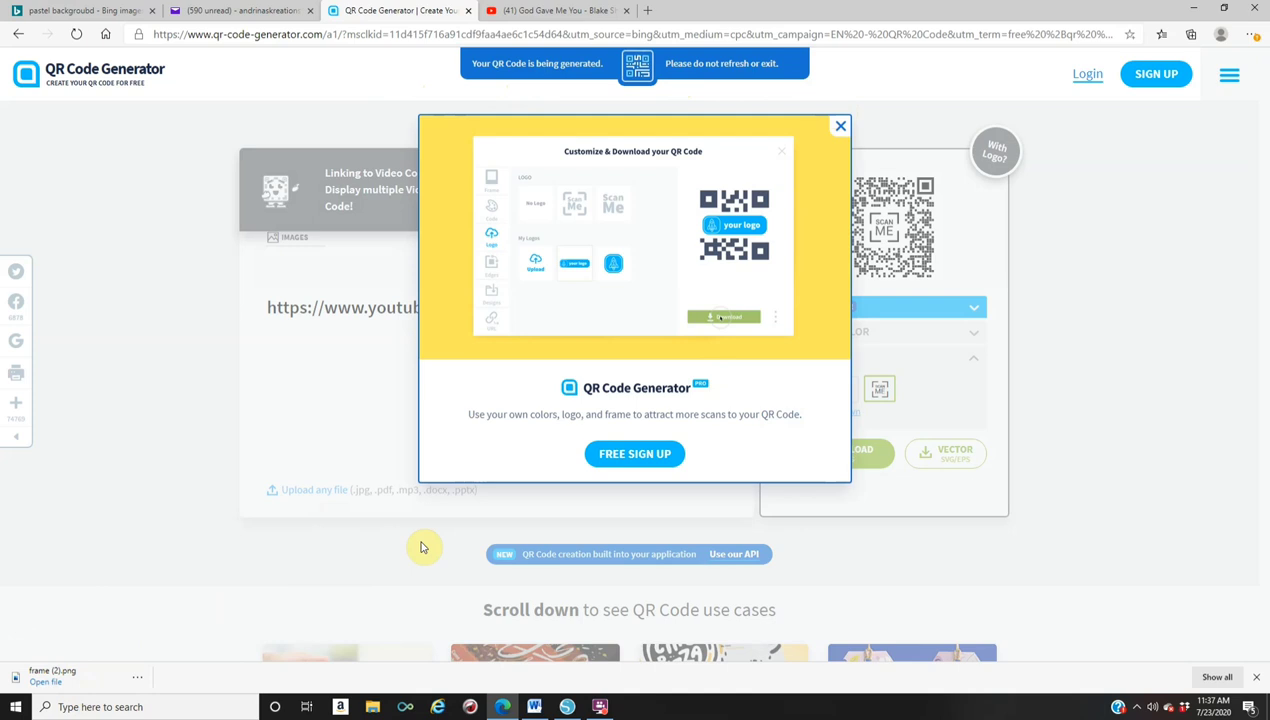
left_click(840, 128)
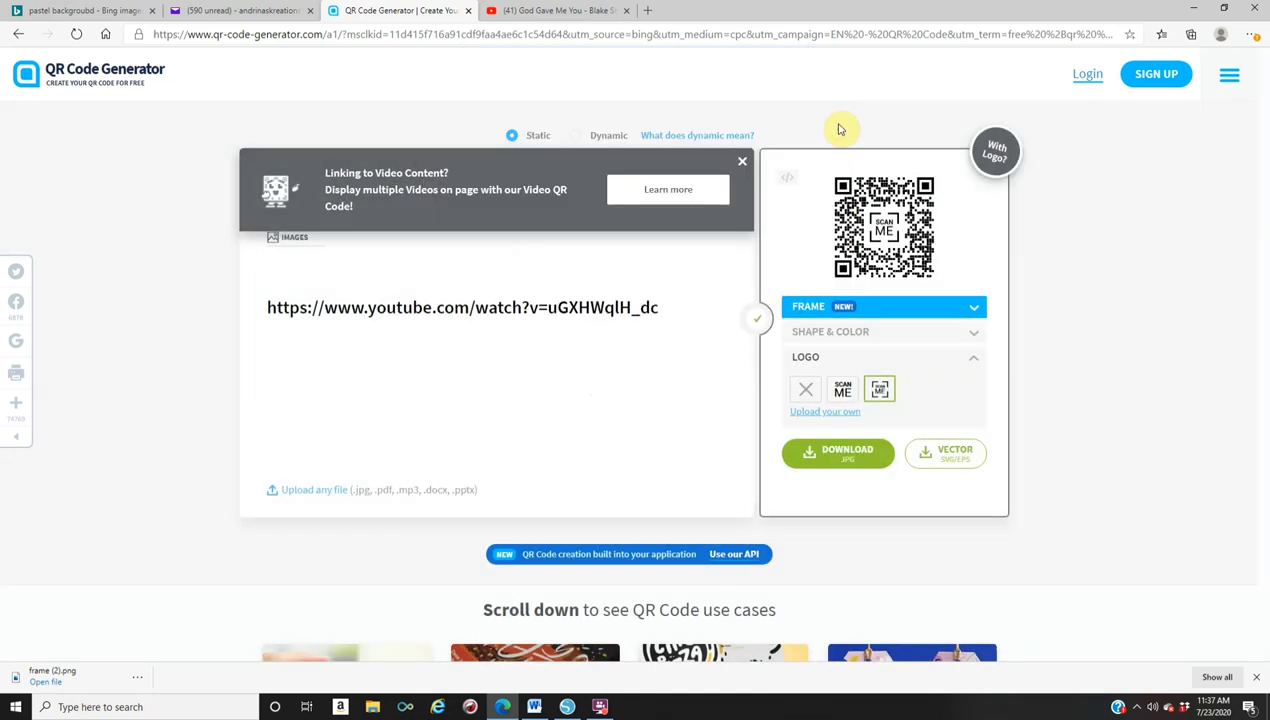
Step: Open the downloaded QR code image and save a copy as "god gave me you" in the pictures folder
left_click(86, 689)
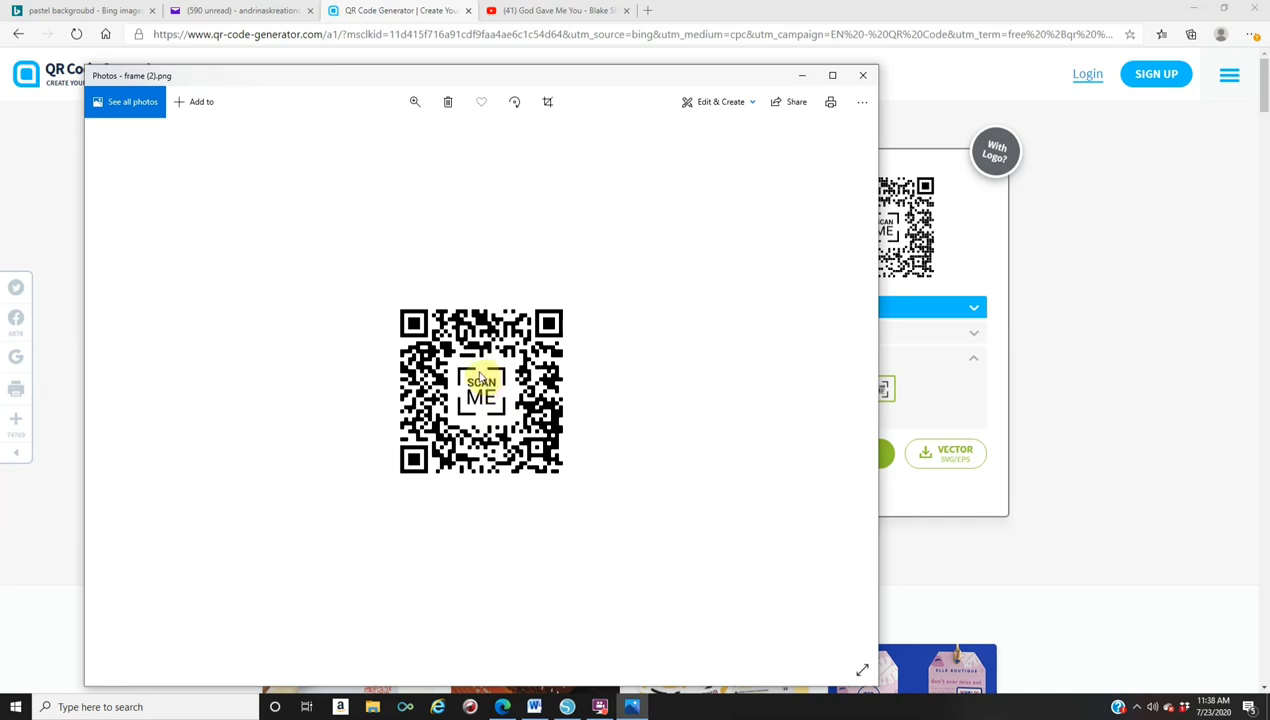
right_click(481, 377)
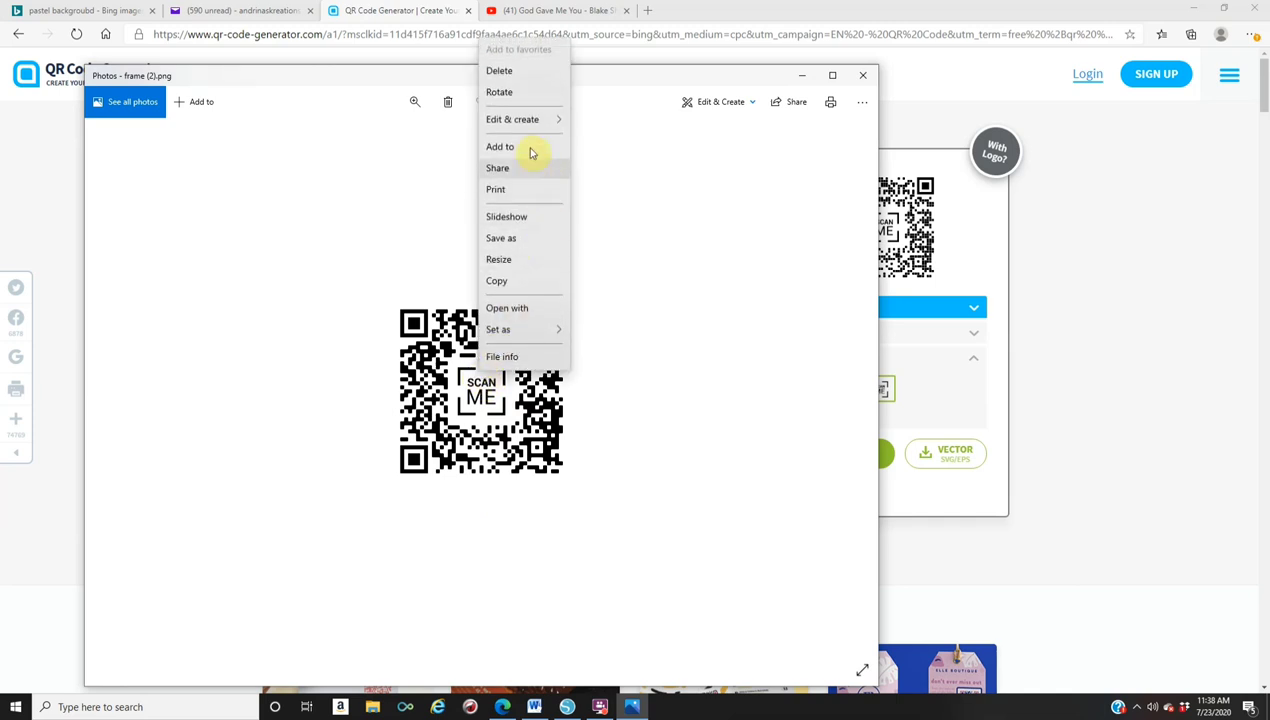
left_click(535, 245)
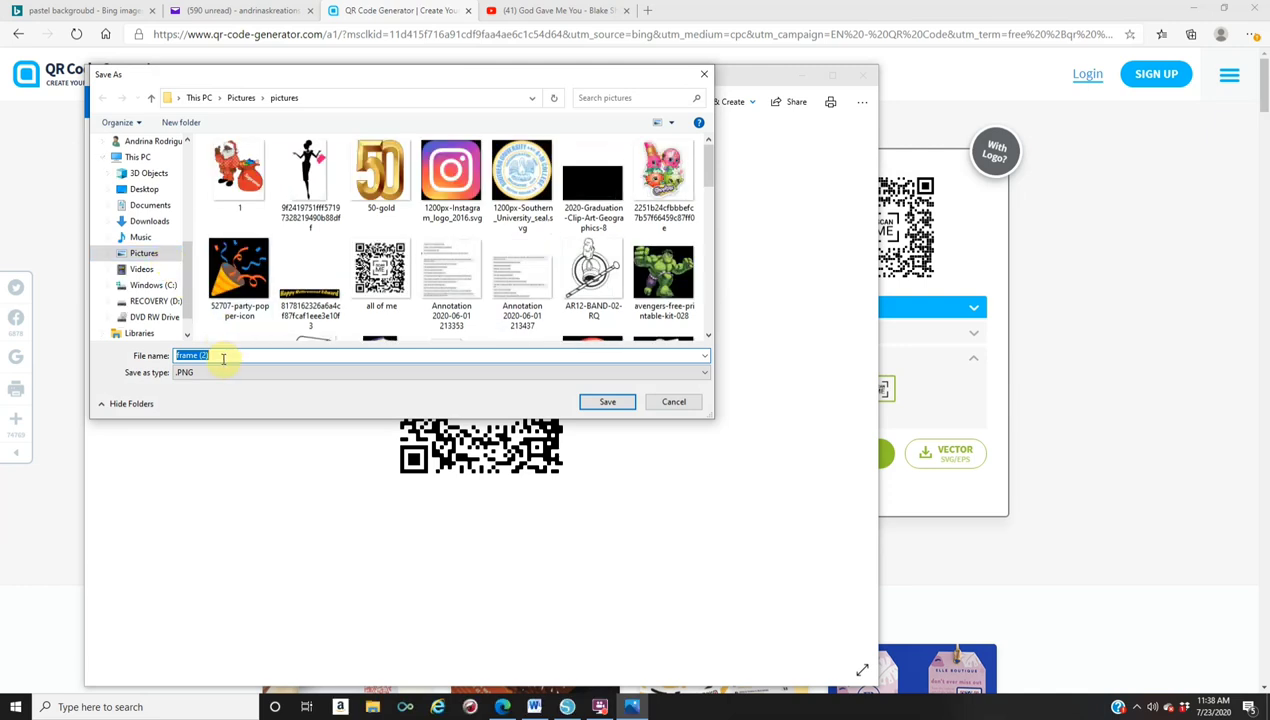
type("god gave me you")
left_click(609, 402)
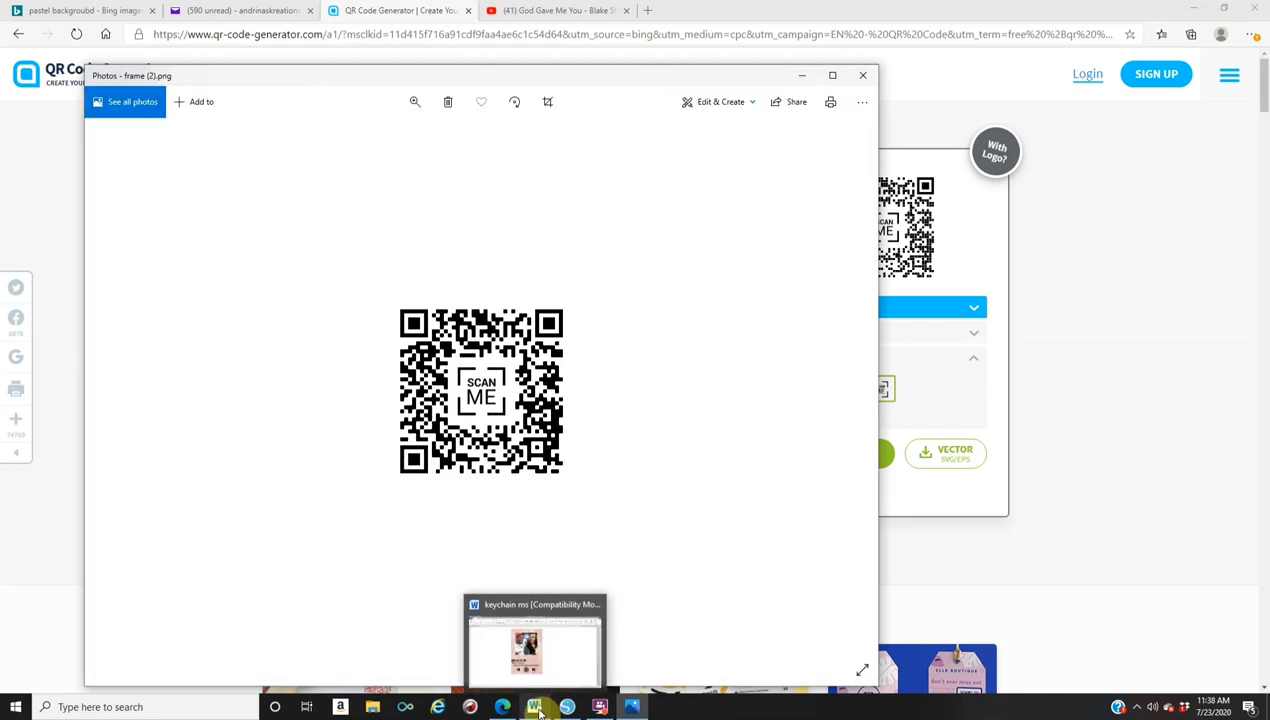
Step: Switch to the Word keychain document, insert the "god gave me you" QR code picture, and set its text wrapping to sit in front of the card
left_click(536, 708)
left_click(100, 26)
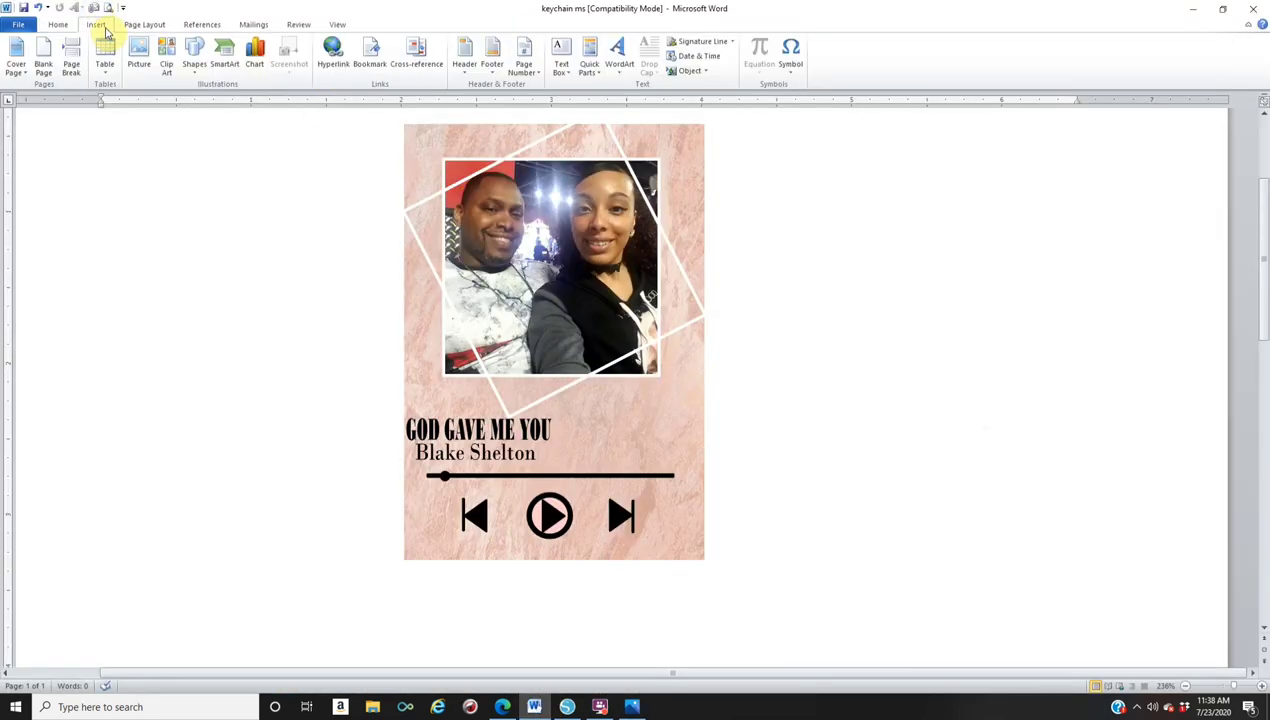
left_click(131, 56)
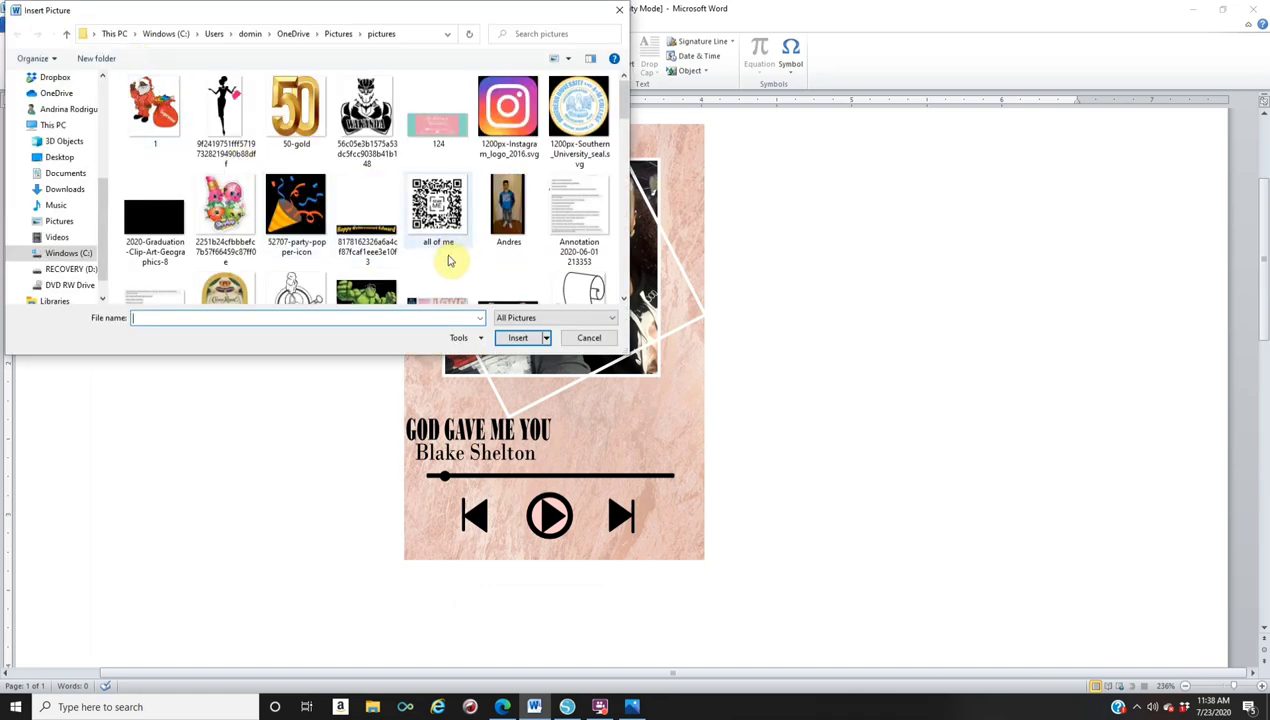
scroll(447, 260, "down", 3)
scroll(447, 263, "up", 5)
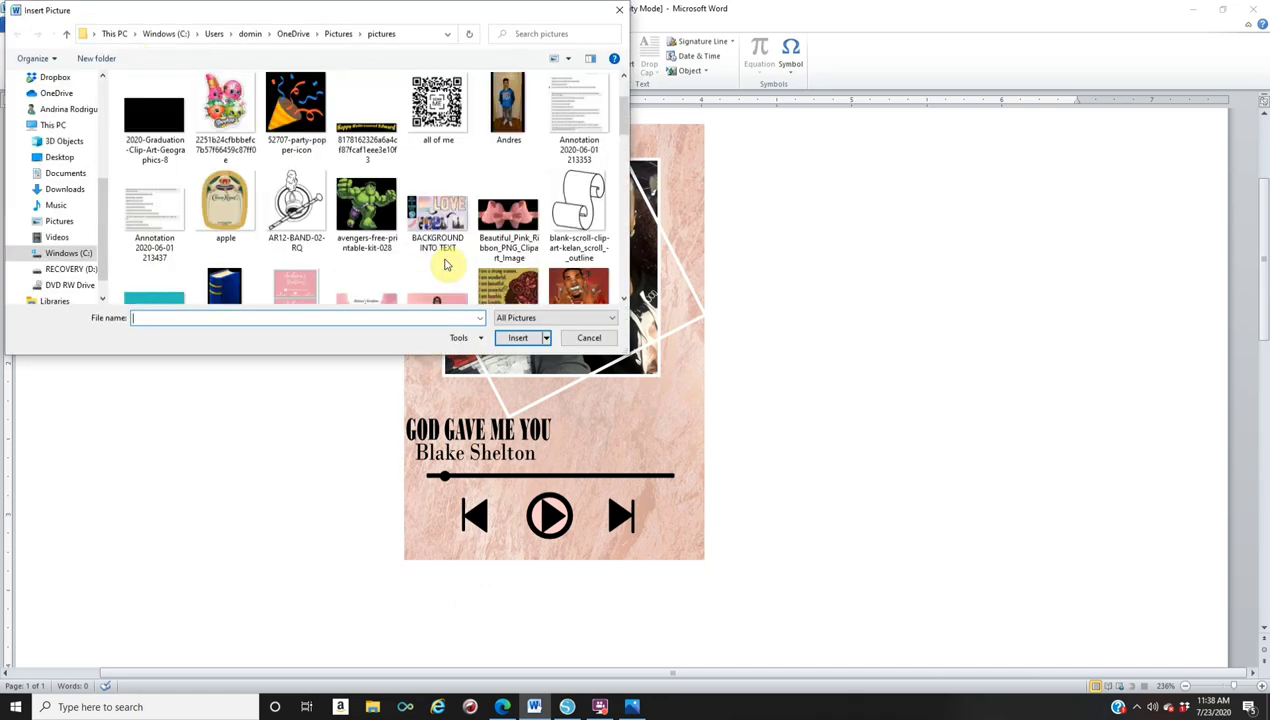
scroll(447, 263, "down", 2)
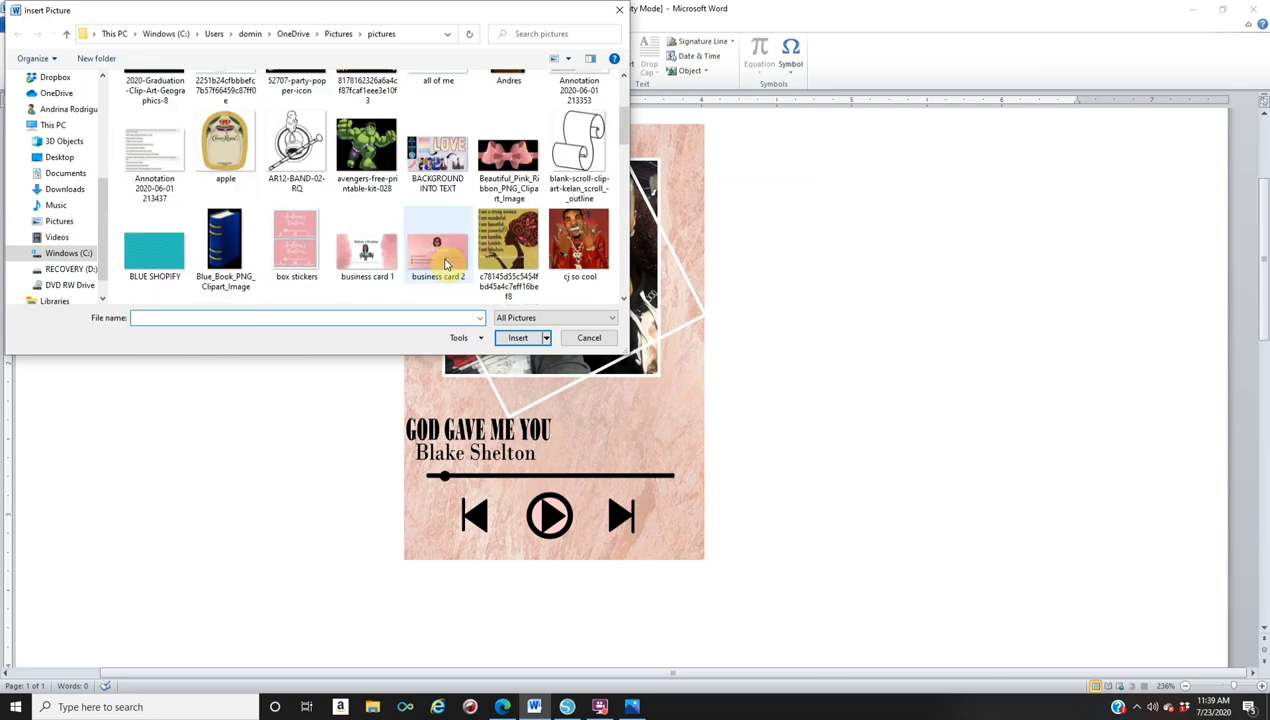
scroll(447, 263, "down", 3)
scroll(447, 263, "down", 3)
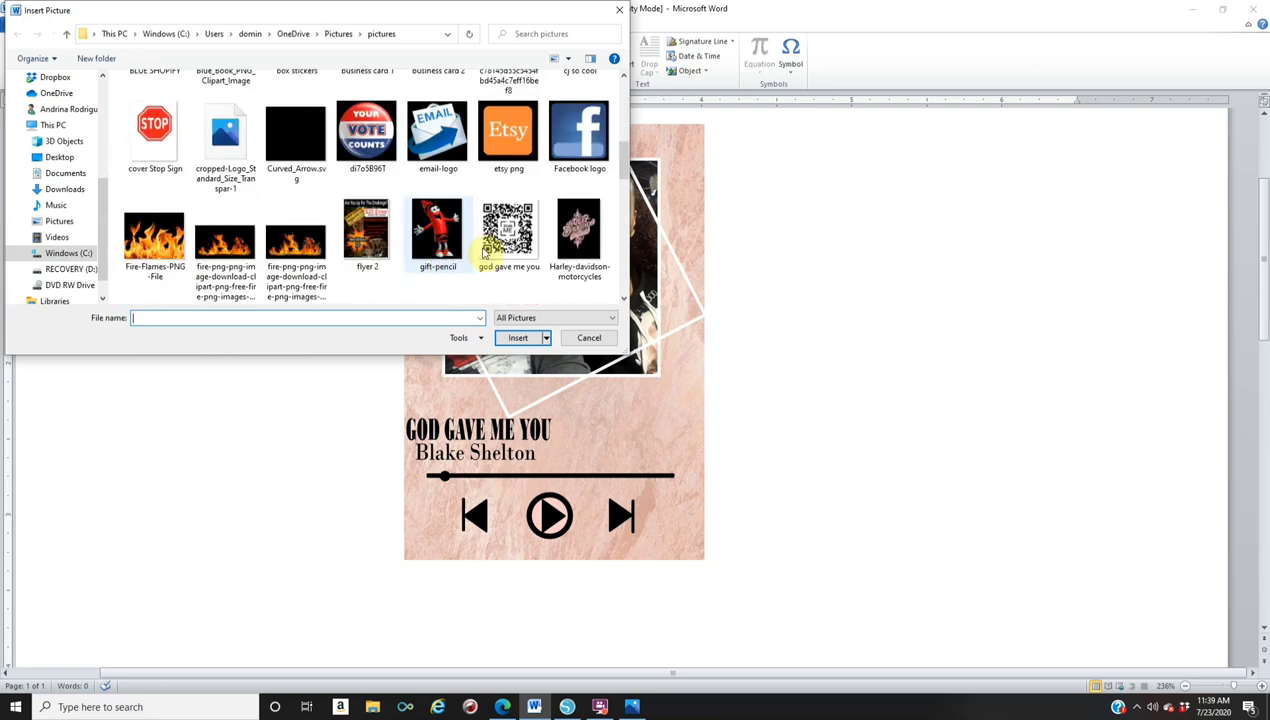
left_click(505, 230)
left_click(519, 339)
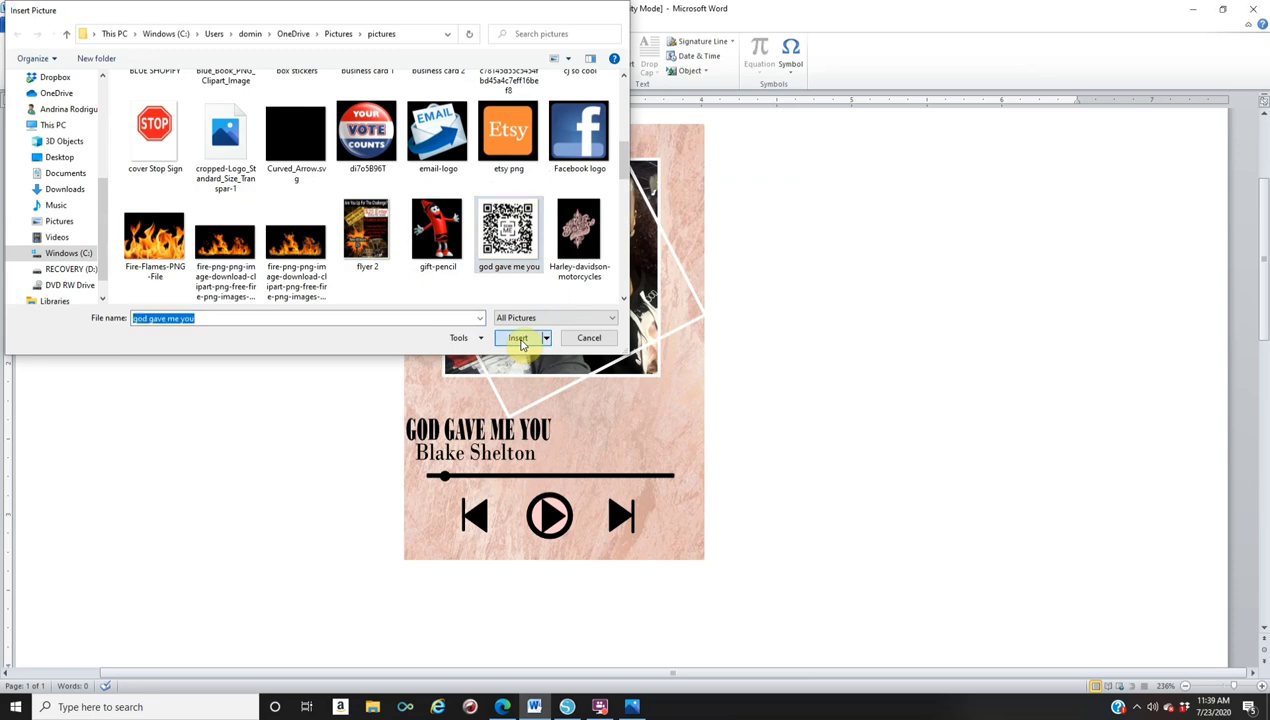
left_click(362, 62)
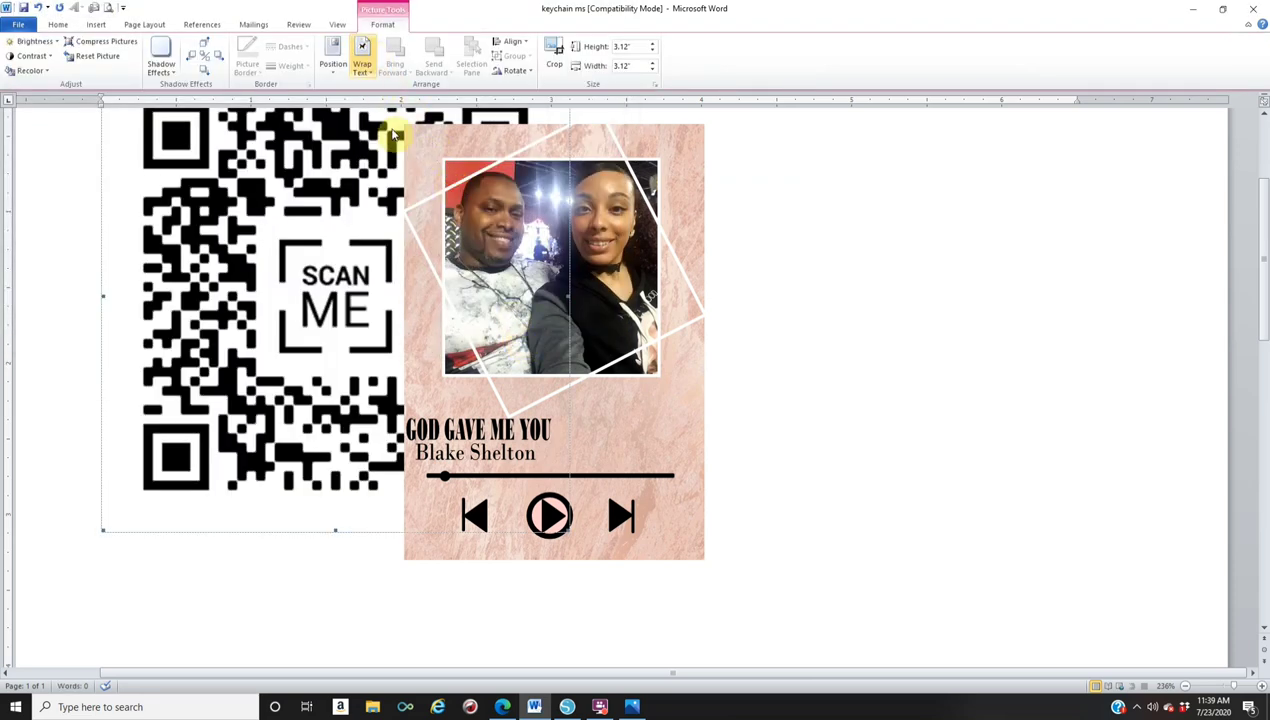
left_click(401, 188)
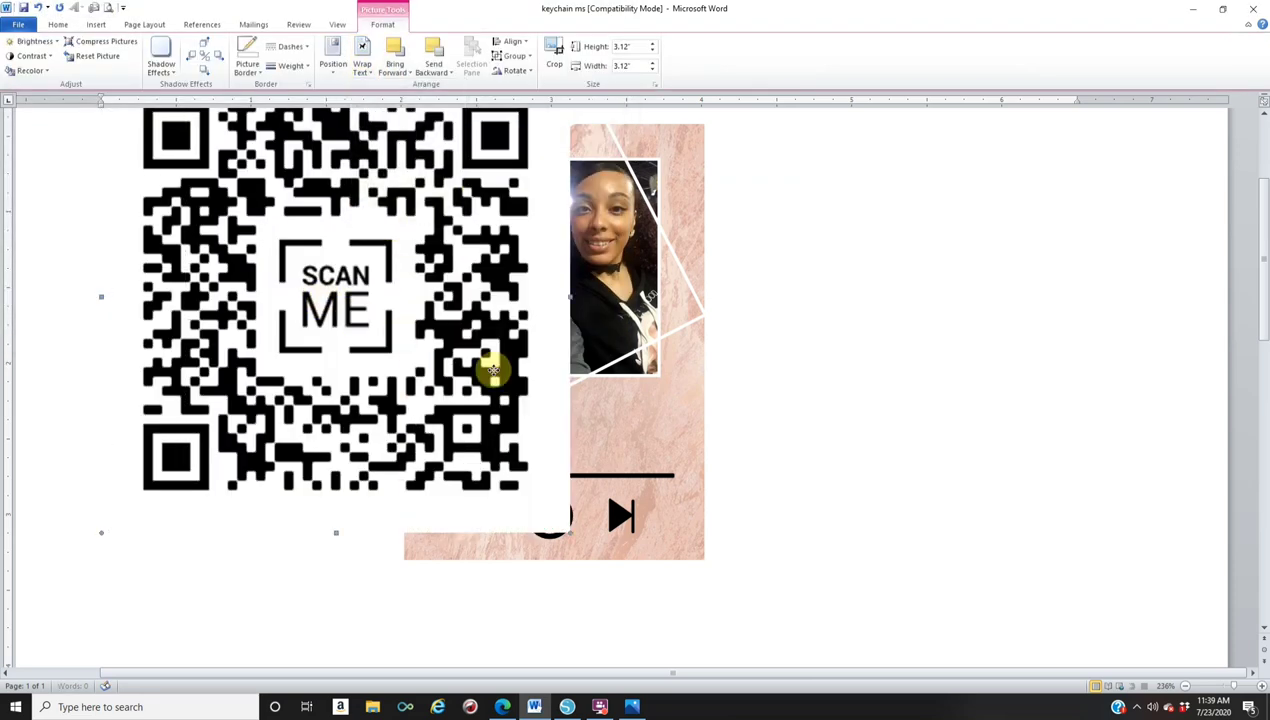
Step: Shrink the QR code to about 0.97 inches square and move it over the card's edge beside the song title
left_click_drag(488, 369, 479, 245)
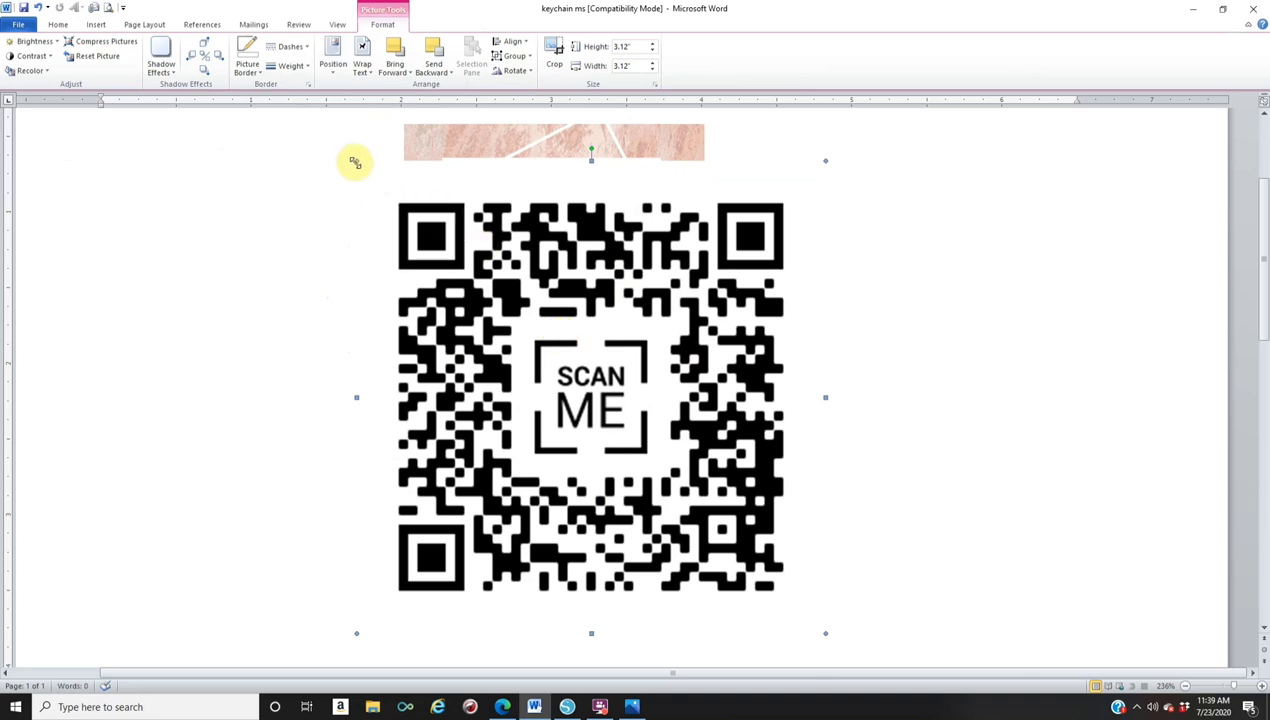
left_click_drag(354, 162, 682, 486)
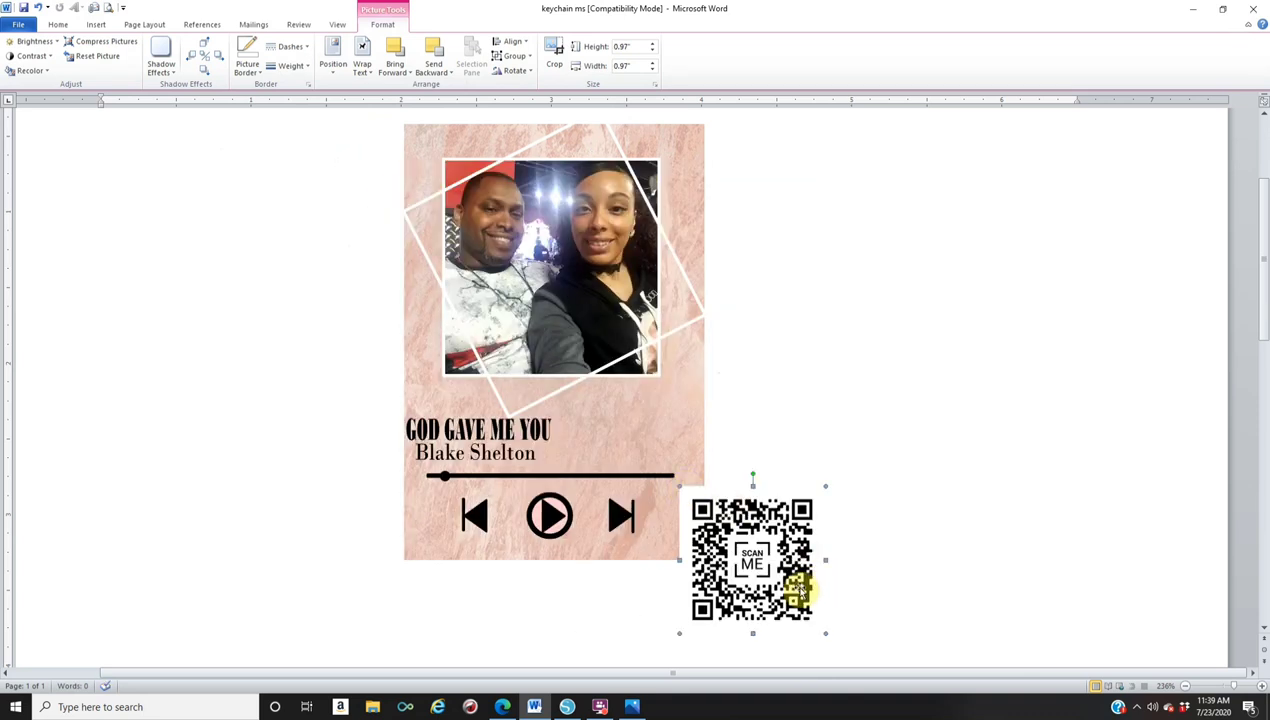
left_click_drag(792, 585, 709, 429)
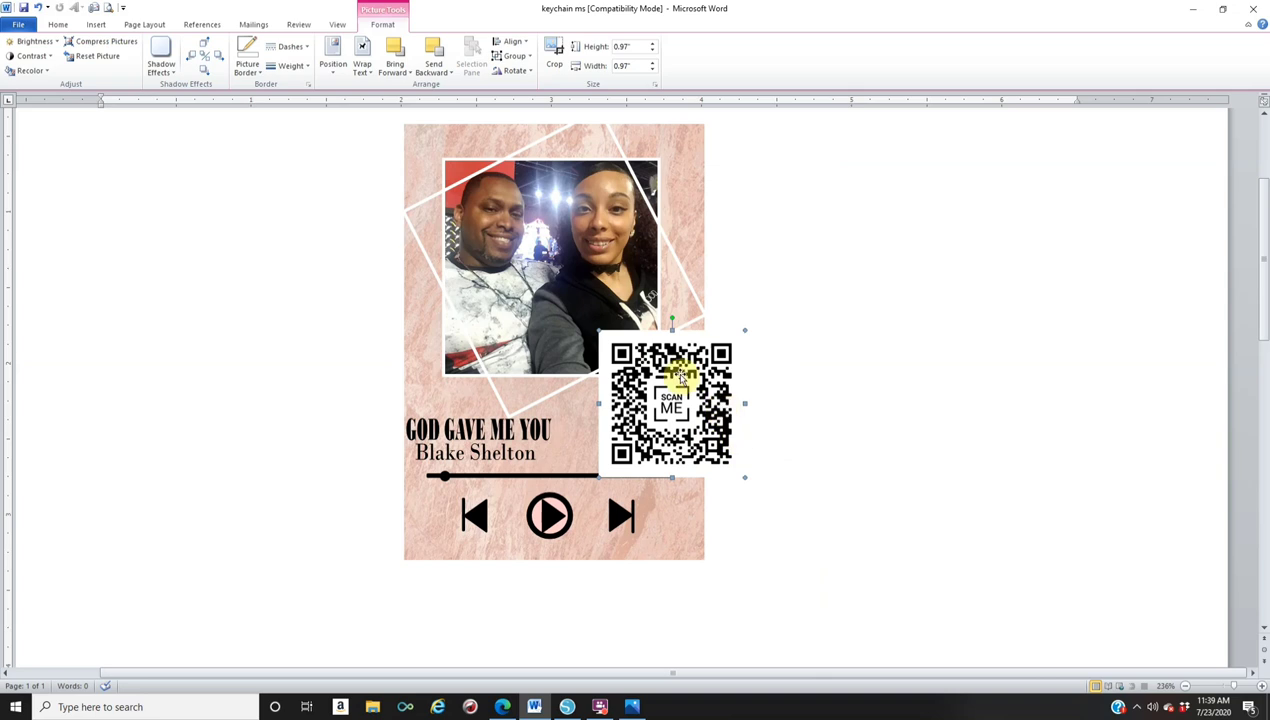